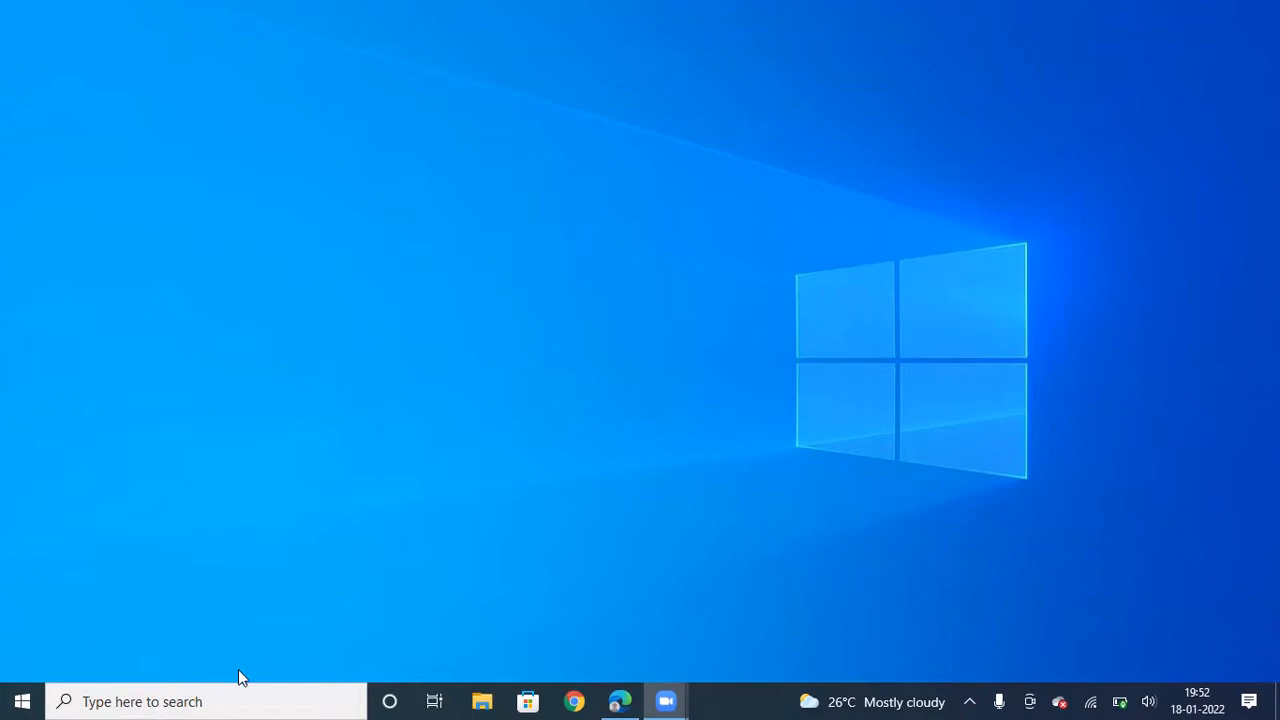
# Open the Windows search panel from the taskbar search box
pyautogui.click(183, 700)
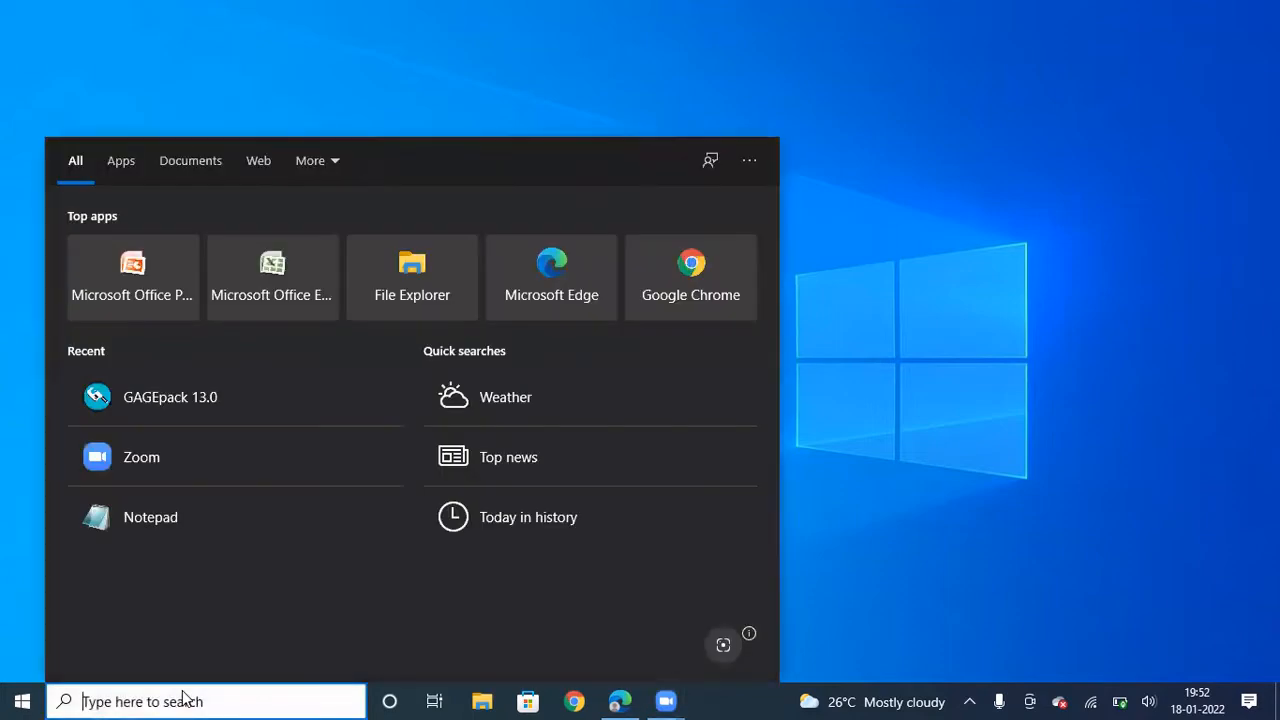
# Search for 'gag' and launch GAGEpack 13.0 from the results
pyautogui.write('gag')
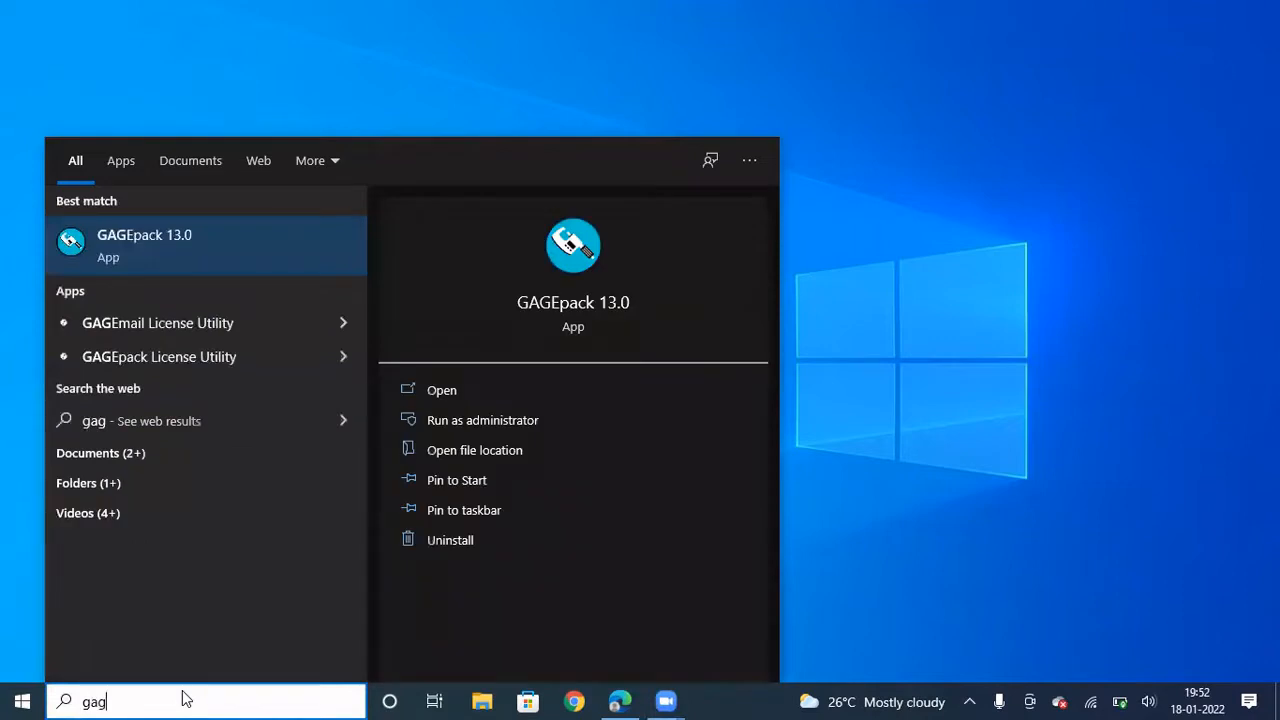
pyautogui.click(570, 246)
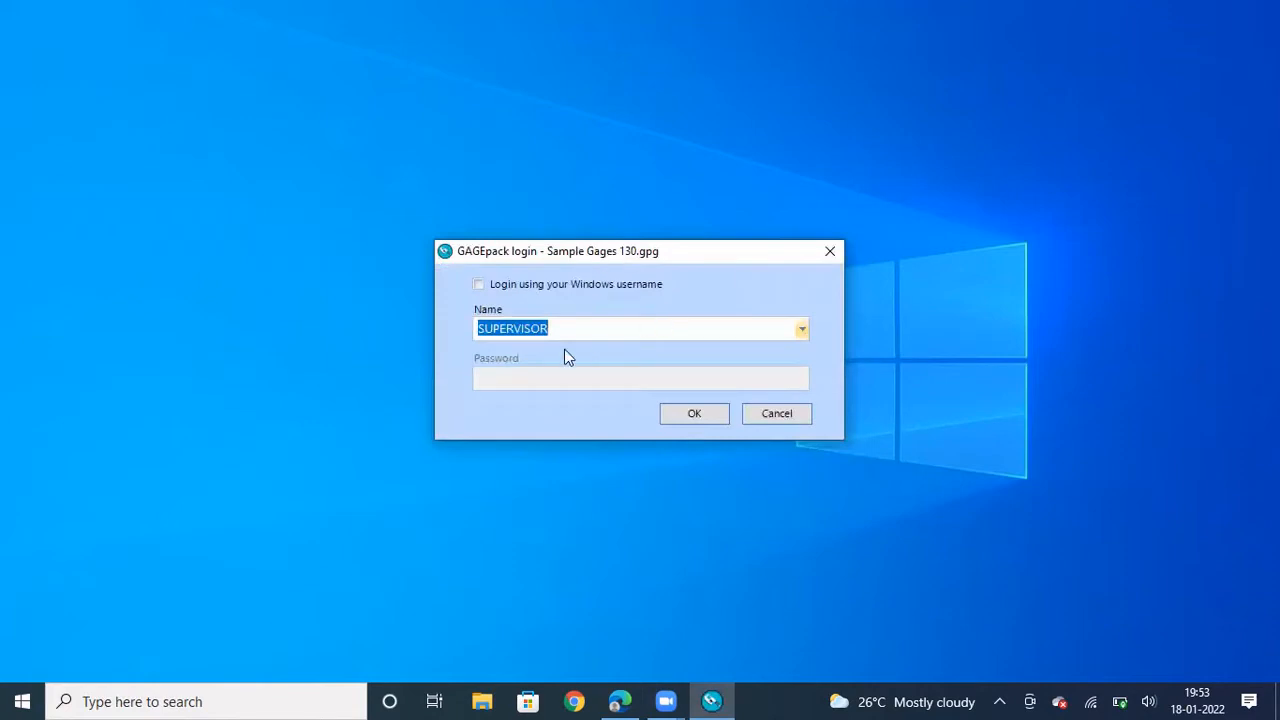
# Log in to Sample Gages 130.gpg as SUPERVISOR, leaving the password blank
pyautogui.click(801, 330)
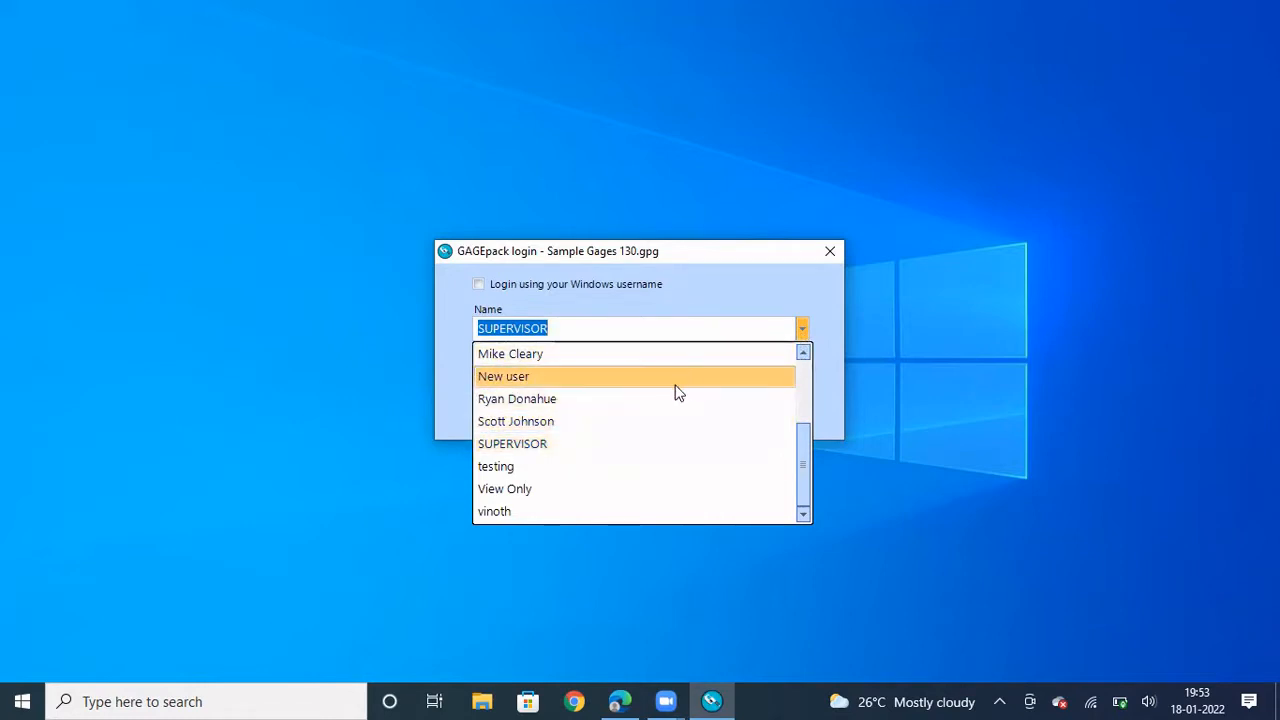
pyautogui.click(642, 446)
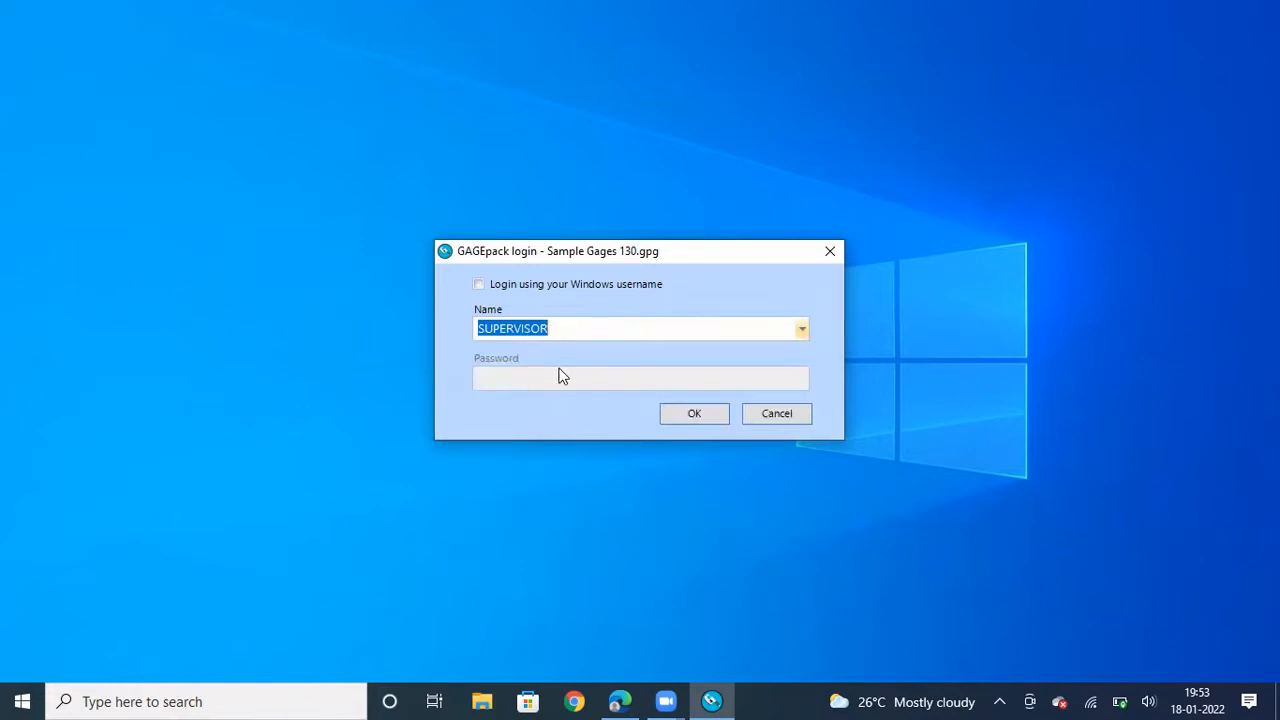
pyautogui.click(685, 420)
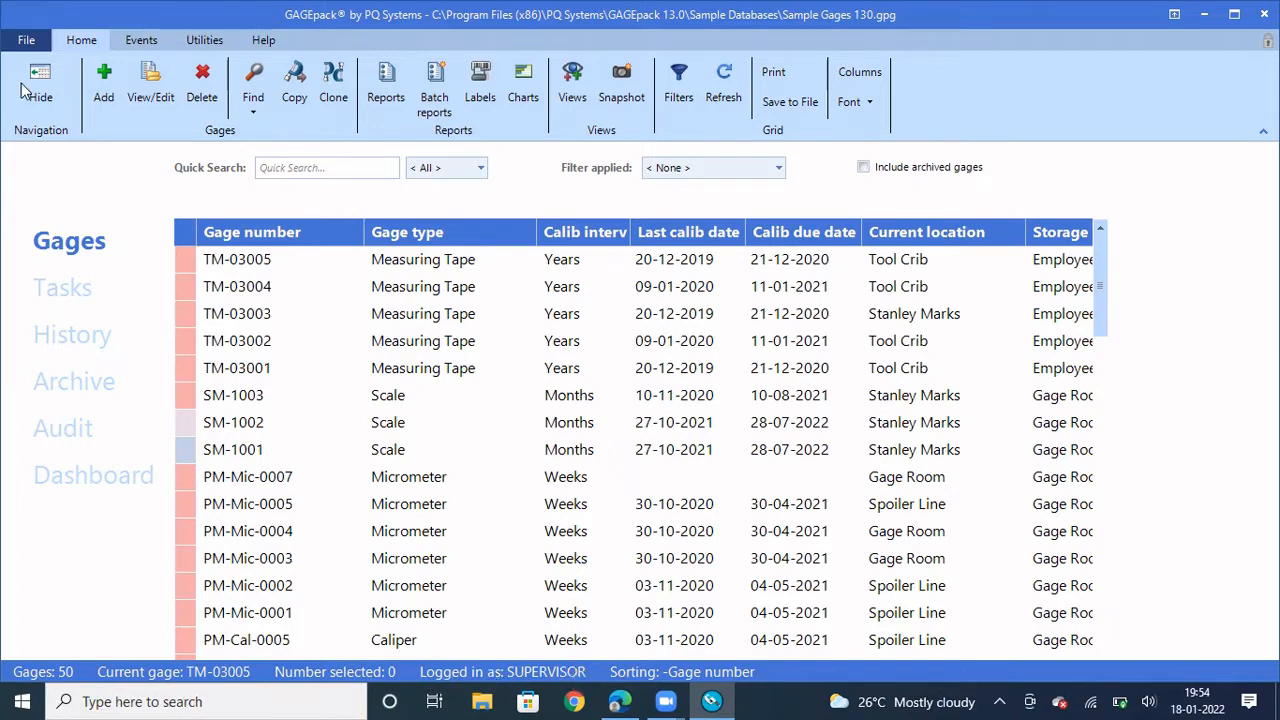
# Open the File backstage menu holding the Switch user option
pyautogui.click(24, 41)
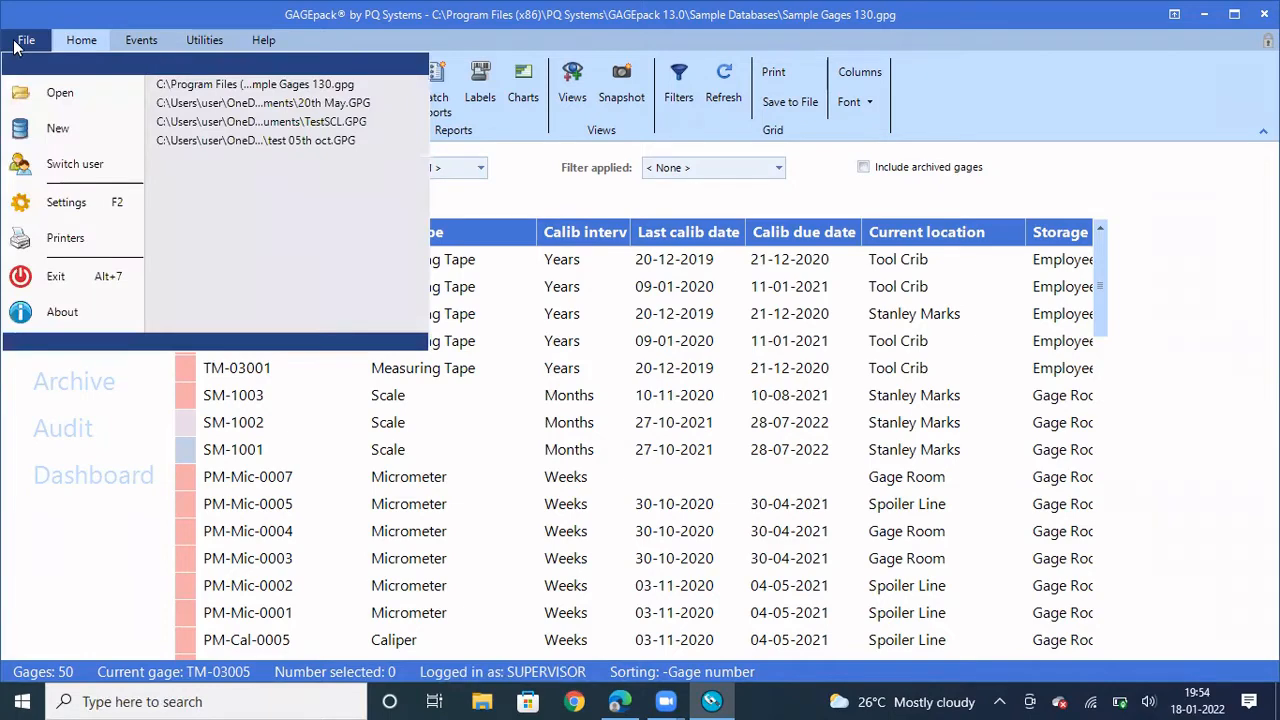
# Switch user from SUPERVISOR to the other named operator account
pyautogui.click(73, 163)
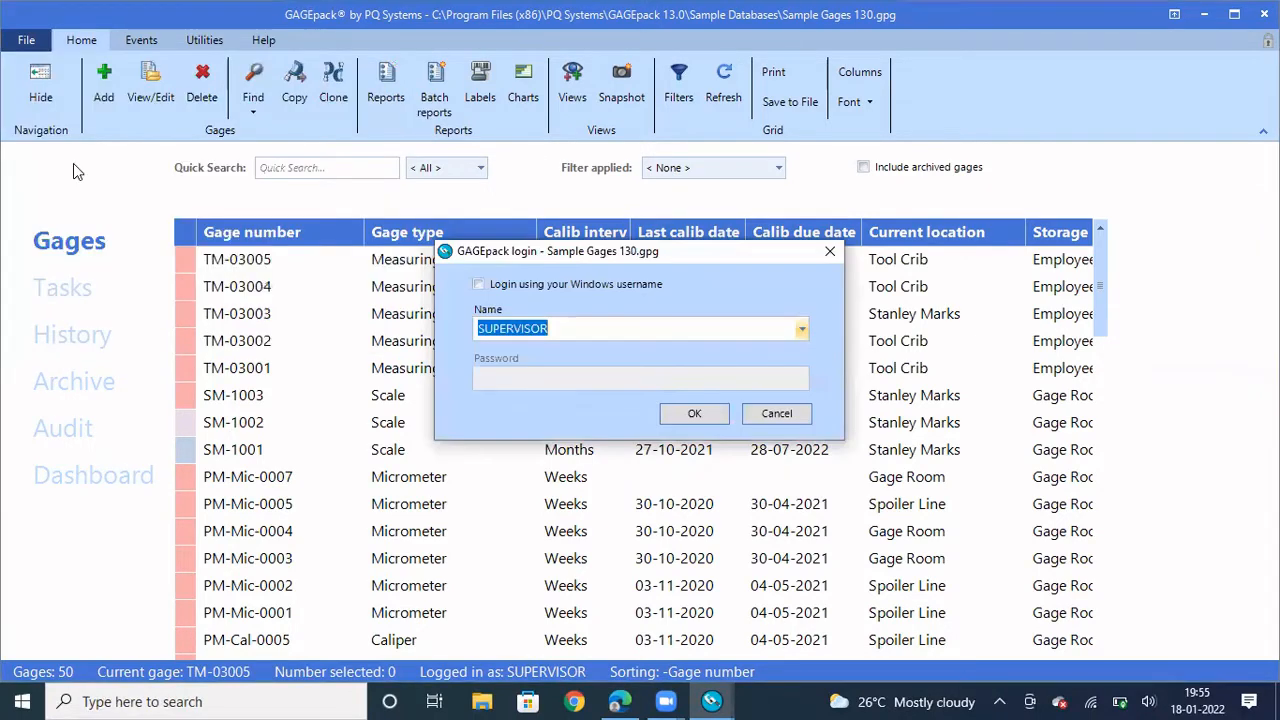
pyautogui.click(802, 330)
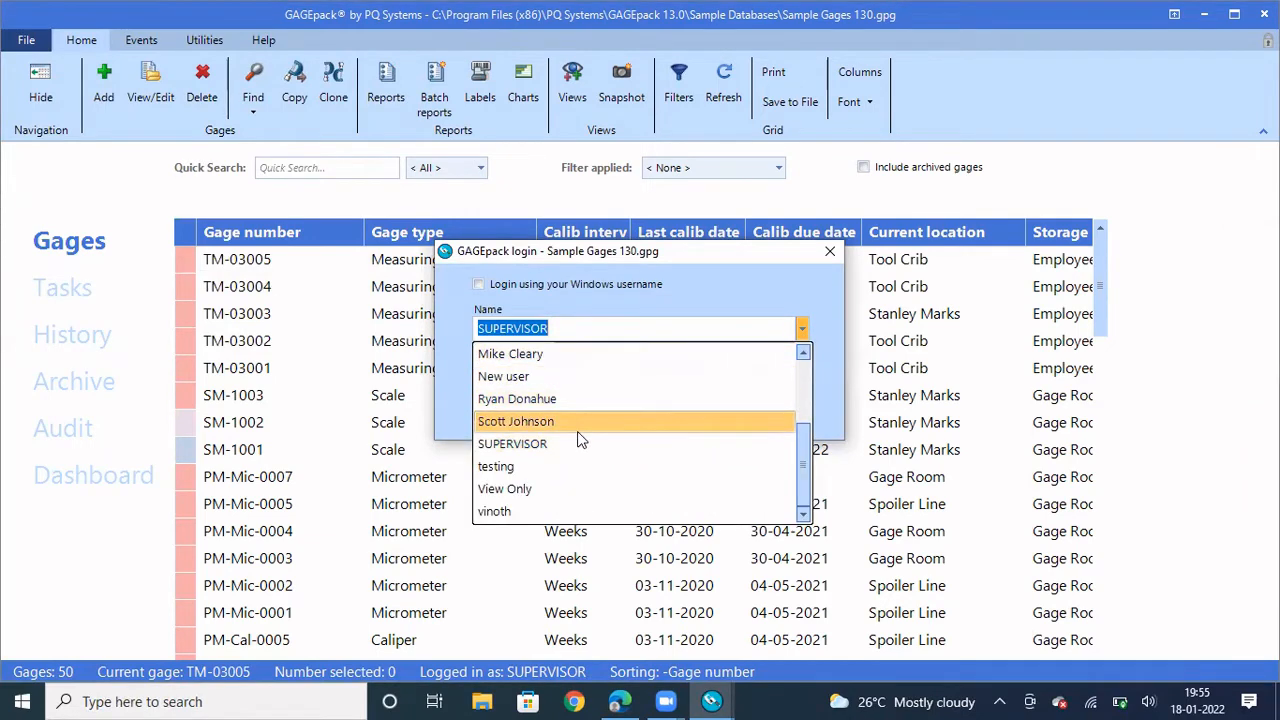
pyautogui.click(551, 512)
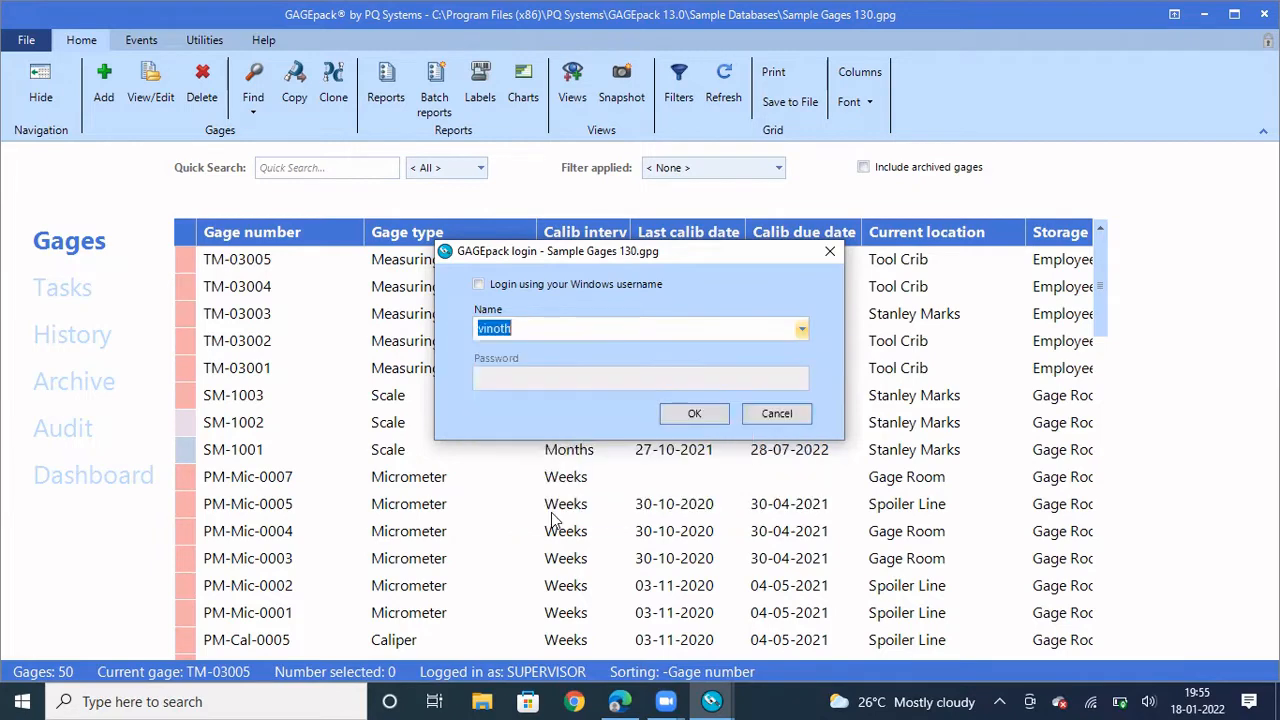
pyautogui.click(699, 416)
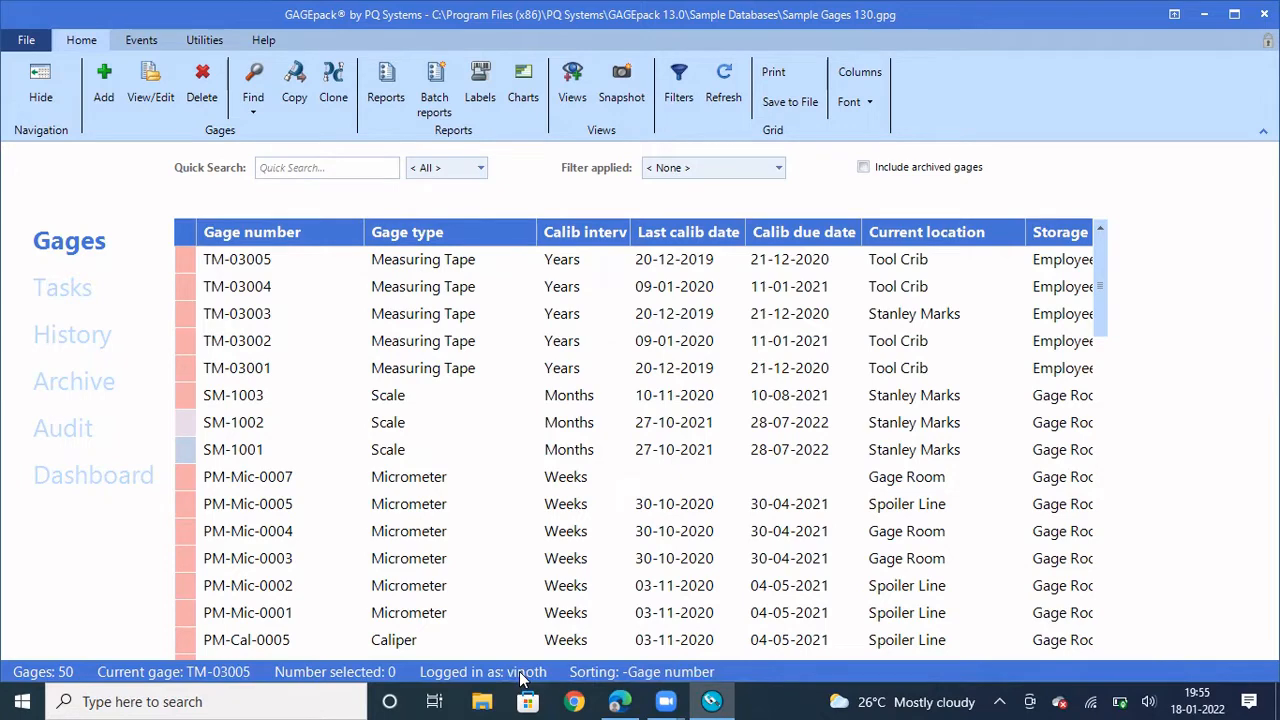
# Change SM-1002's calibration interval from 9 to 6 months, save, and recompute its due date
pyautogui.doubleClick(390, 424)
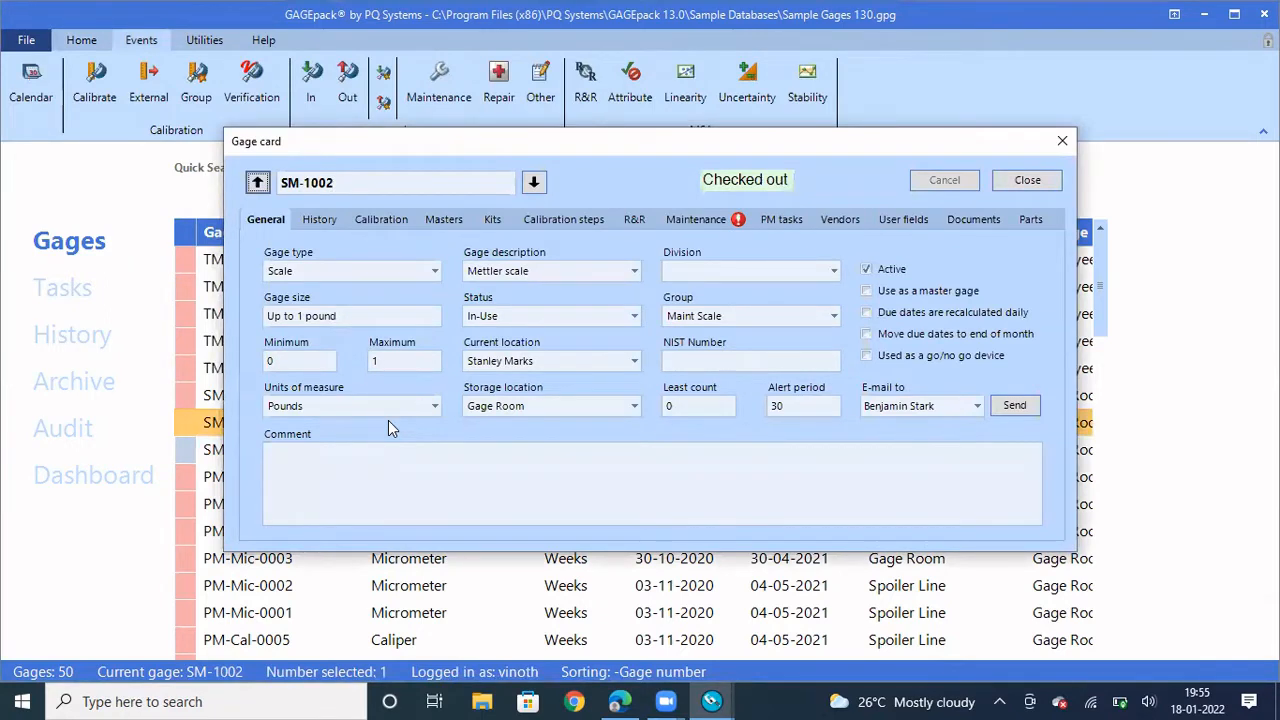
pyautogui.click(370, 222)
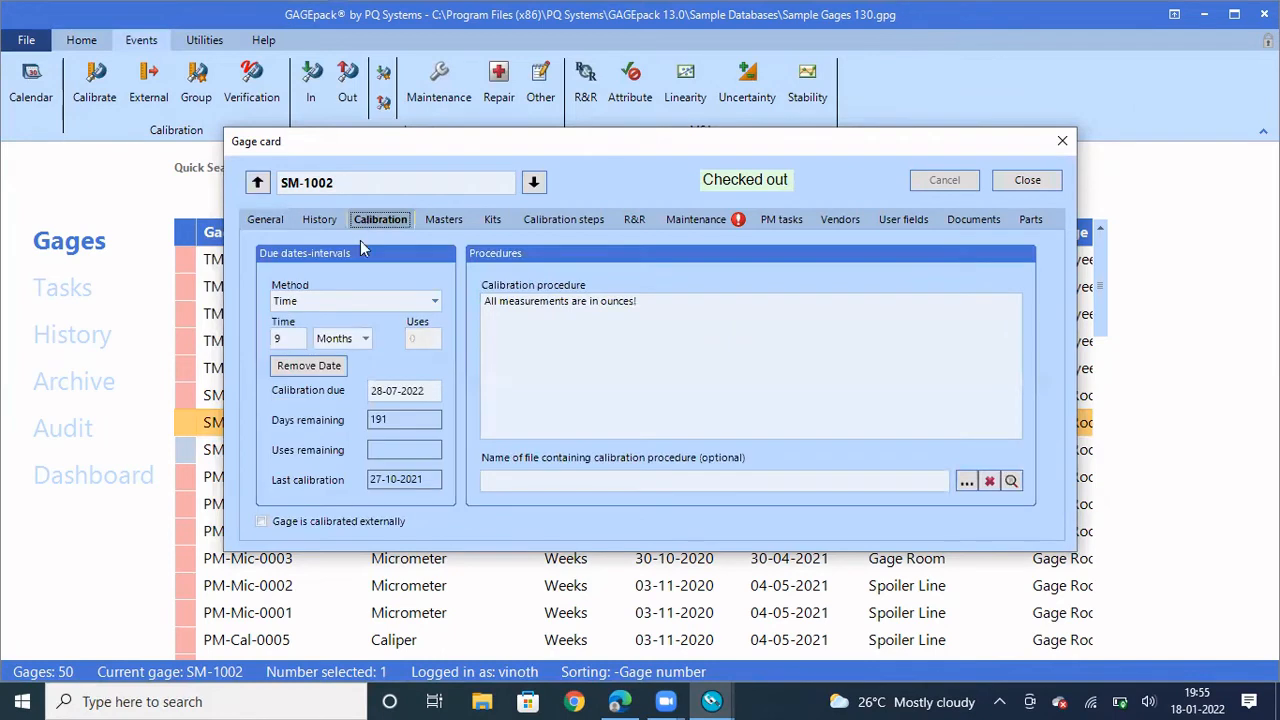
pyautogui.click(286, 342)
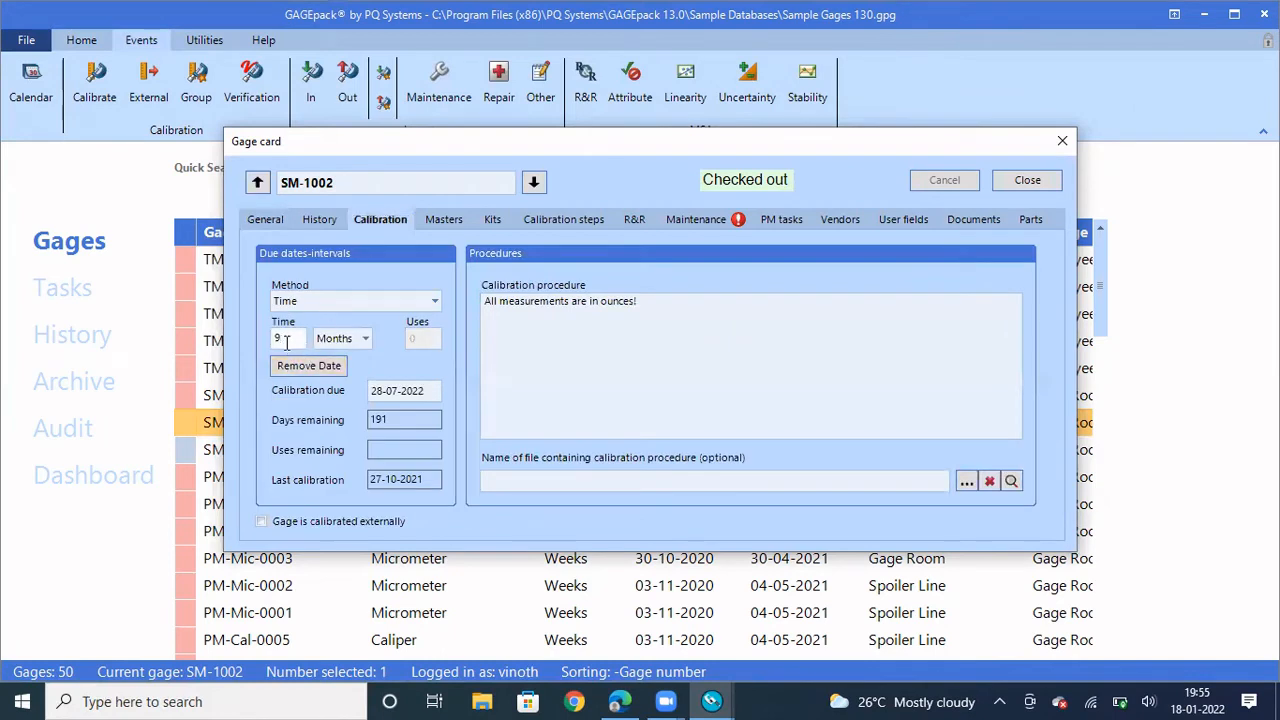
pyautogui.press('BackSpace')
pyautogui.write('6')
pyautogui.click(1025, 184)
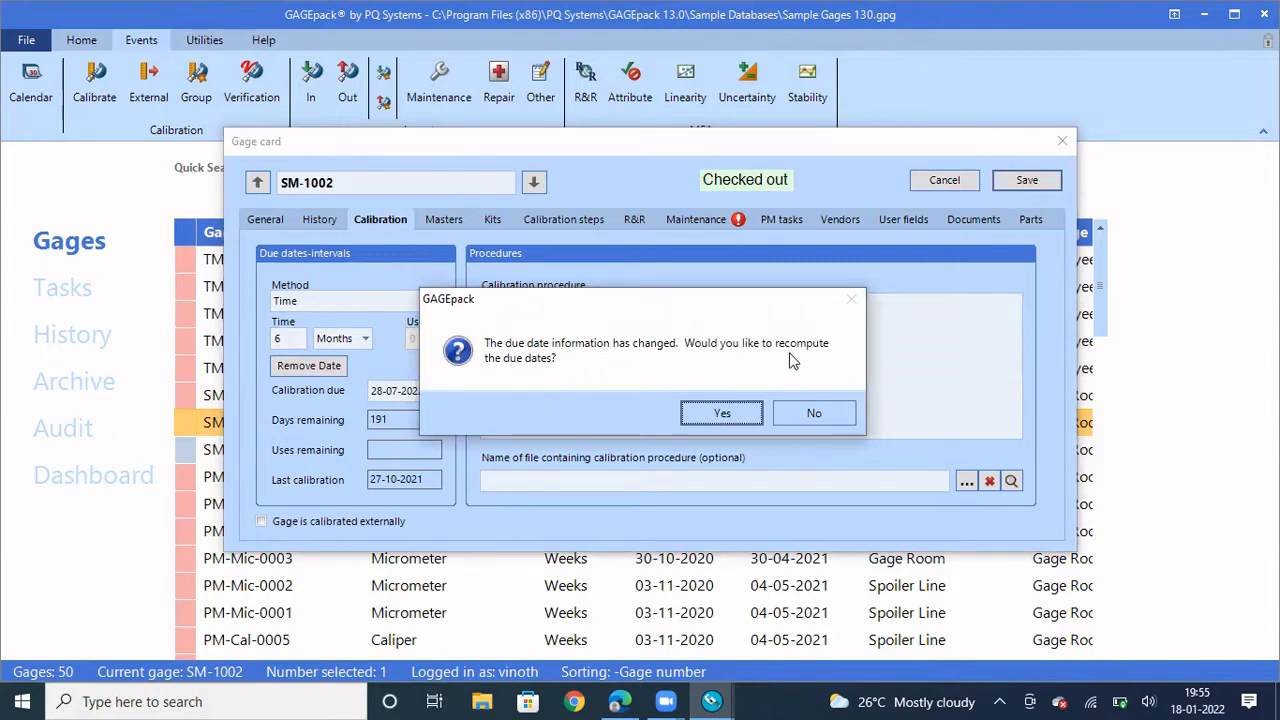
pyautogui.click(712, 416)
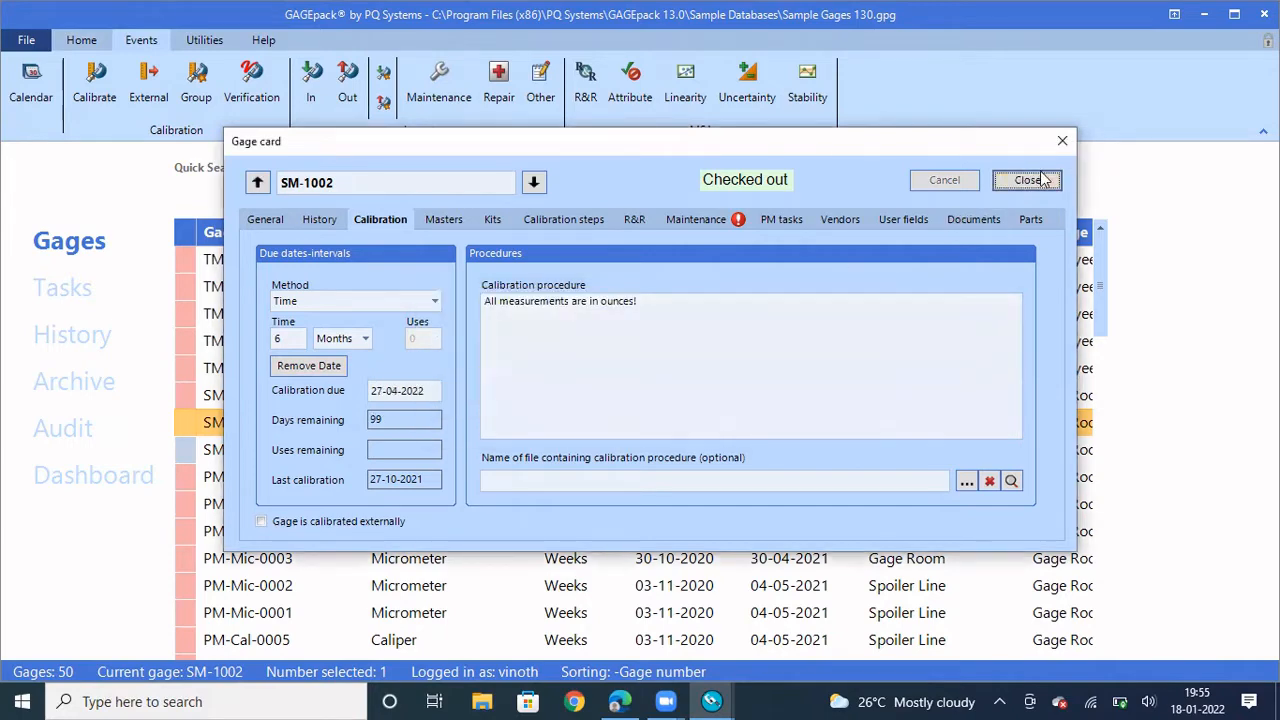
pyautogui.click(1027, 182)
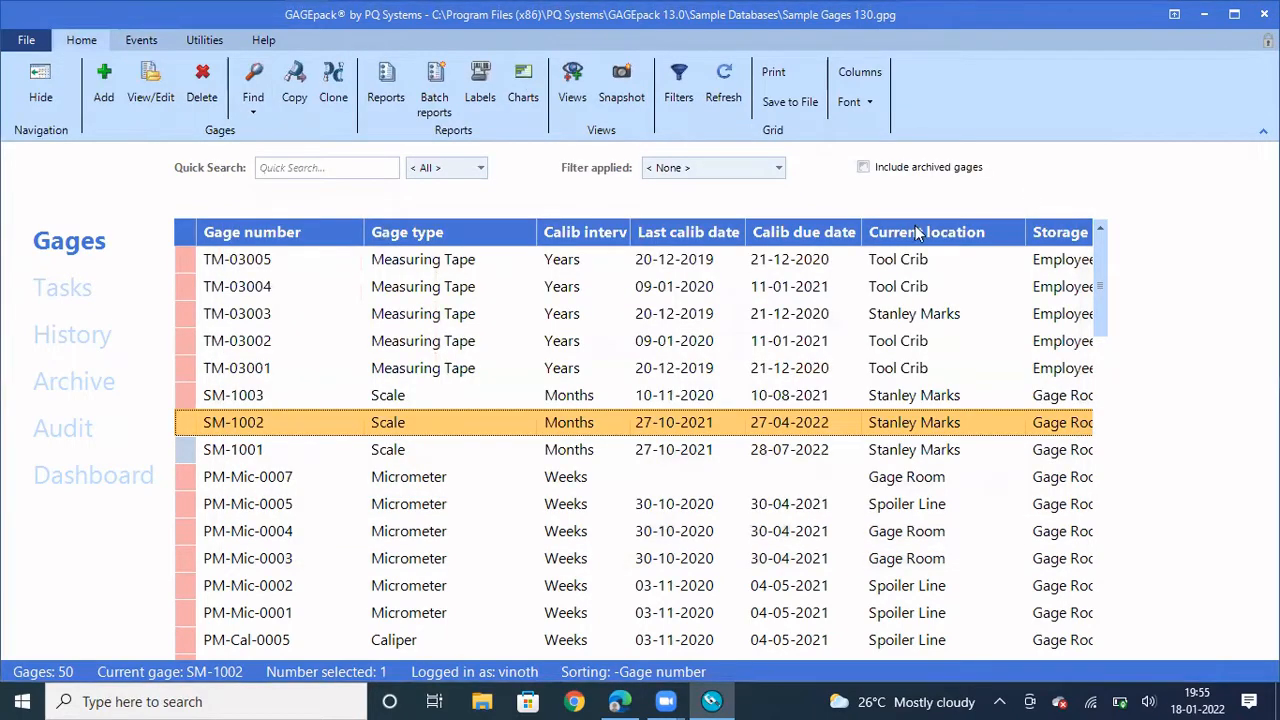
# Open the audit log and review the SM-1002 Edit gage entry showing interval 9 to 6
pyautogui.click(63, 430)
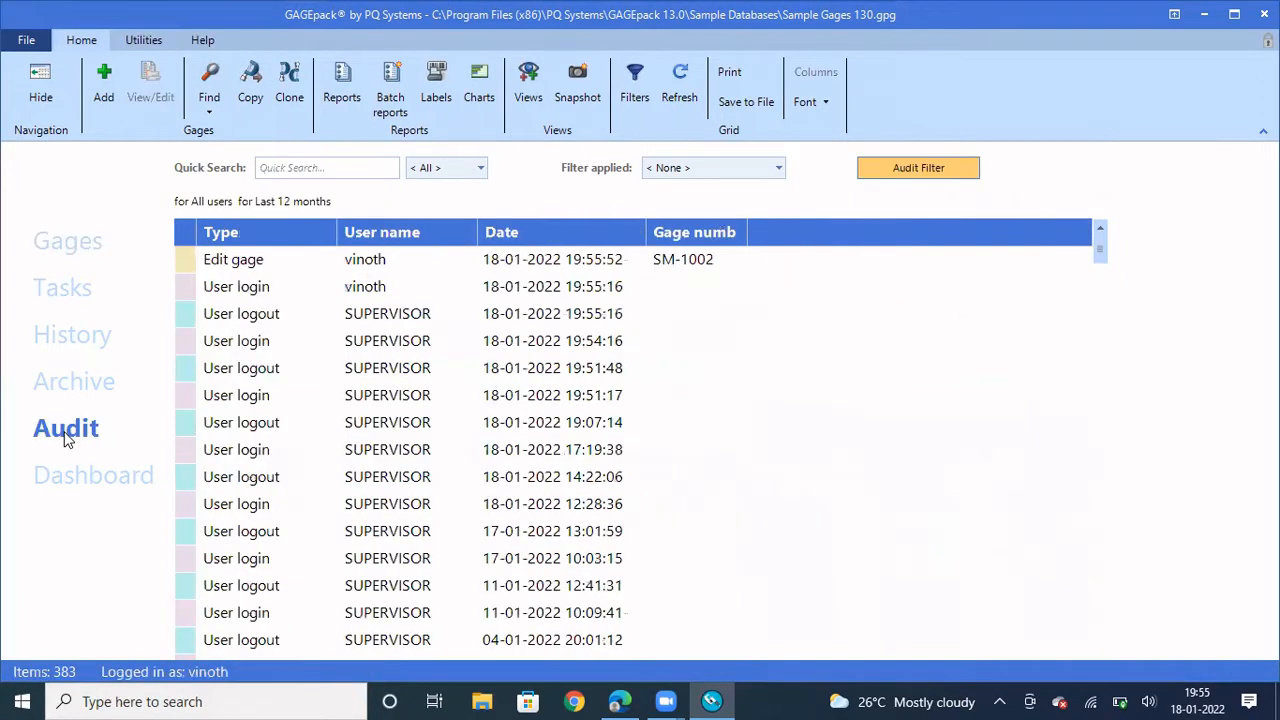
pyautogui.click(287, 261)
pyautogui.doubleClick(287, 261)
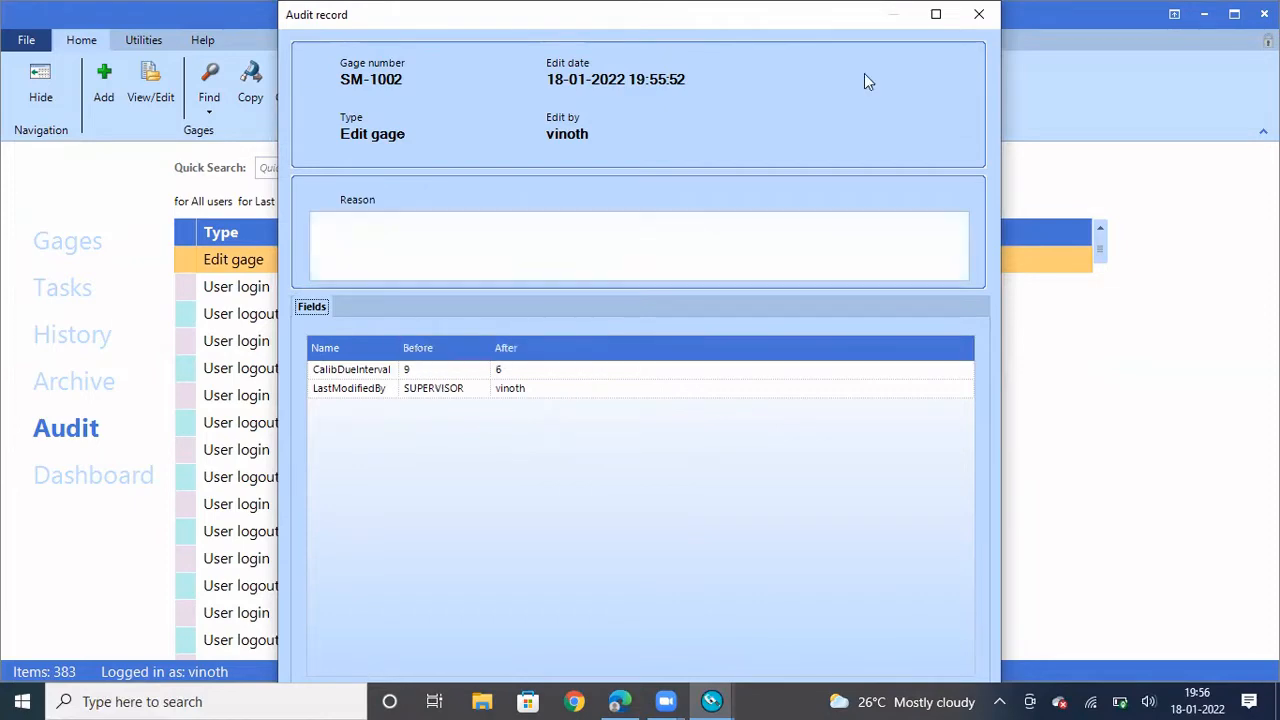
pyautogui.click(980, 16)
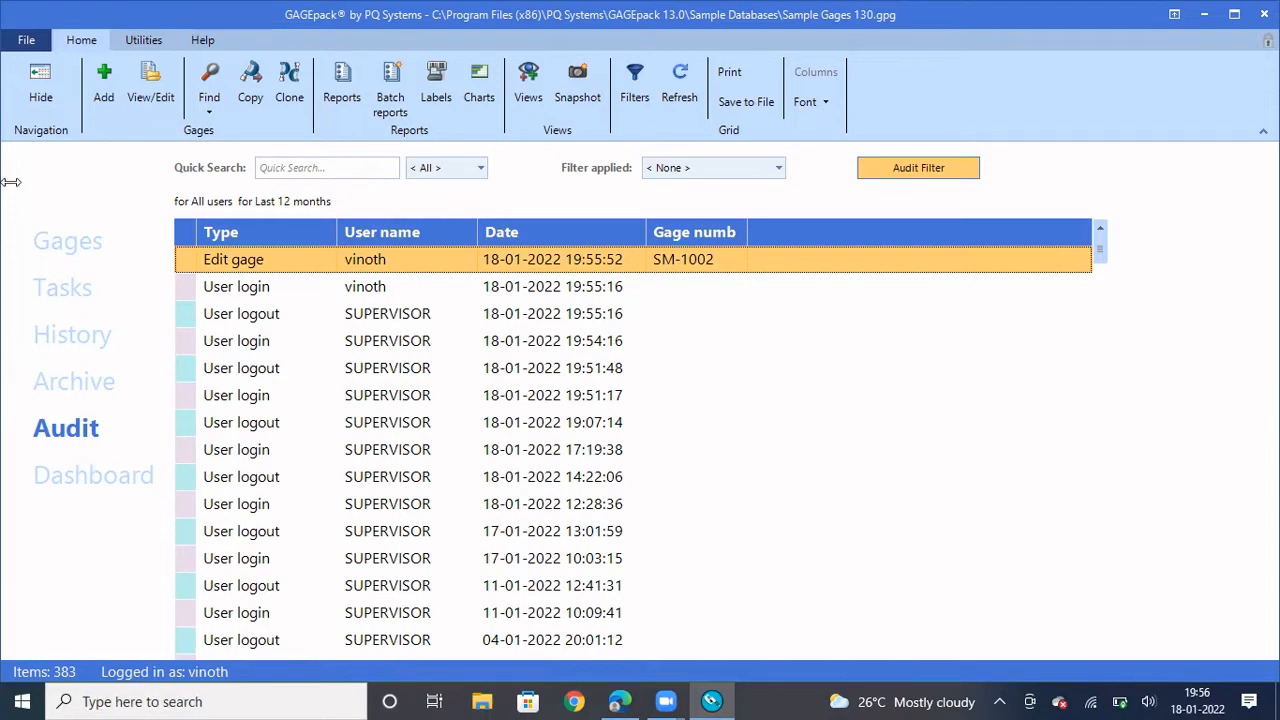
# Switch the logged-in user back to SUPERVISOR
pyautogui.click(21, 40)
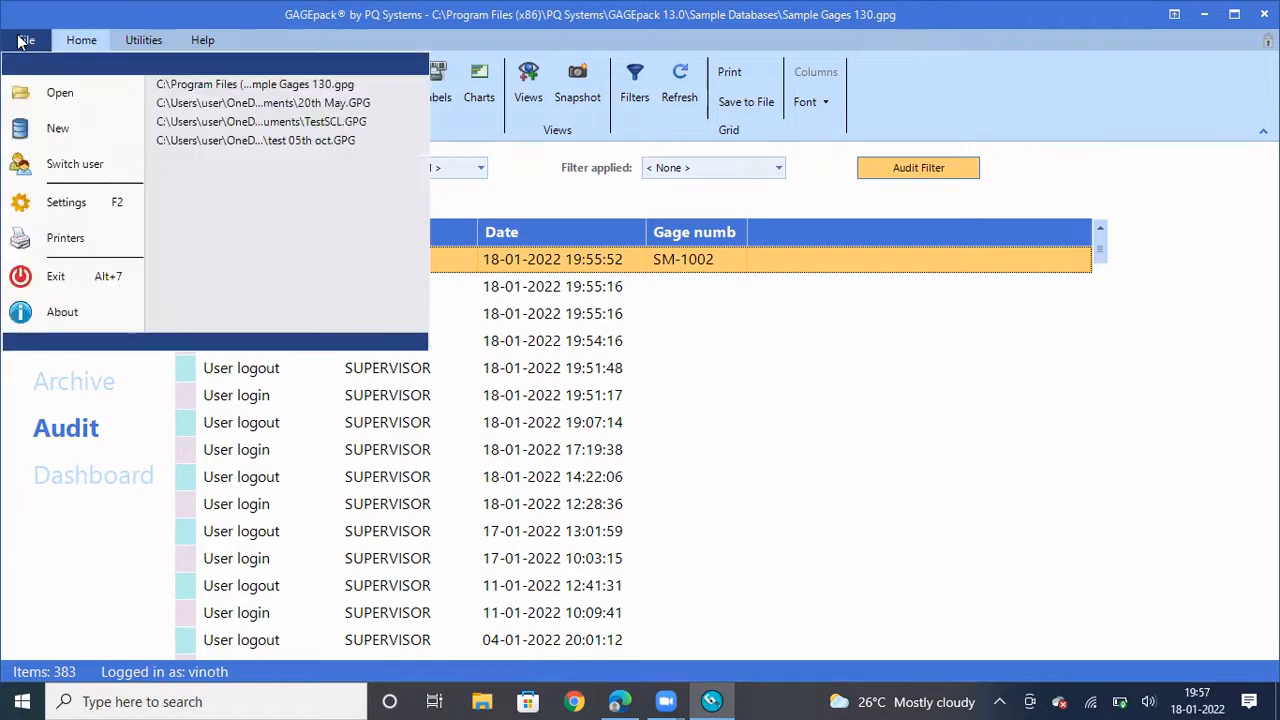
pyautogui.click(72, 164)
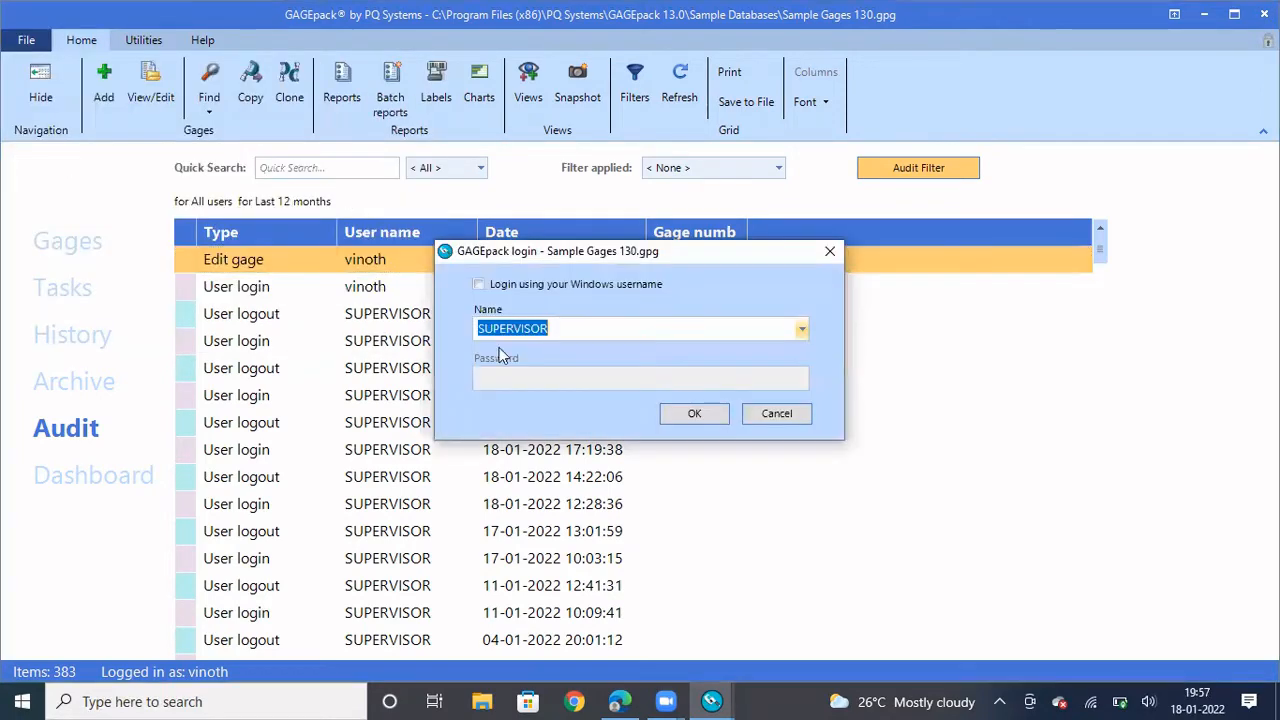
pyautogui.click(695, 414)
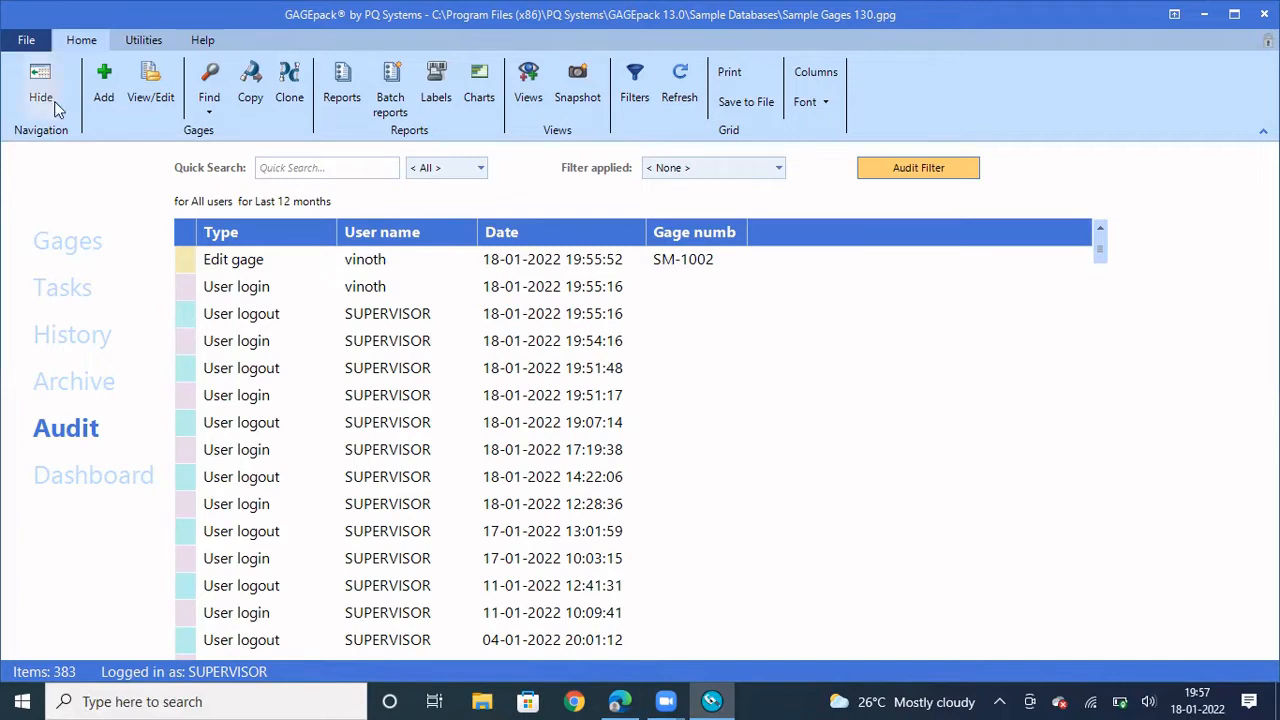
pyautogui.click(24, 41)
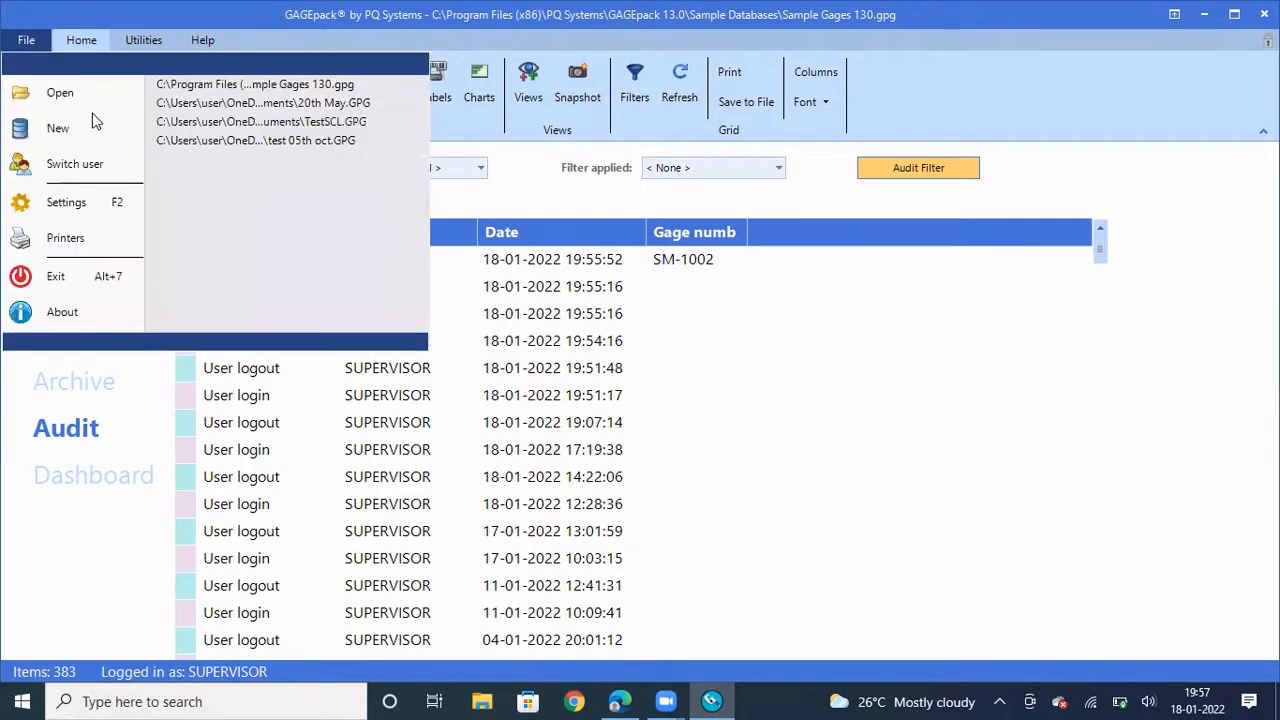
pyautogui.click(88, 202)
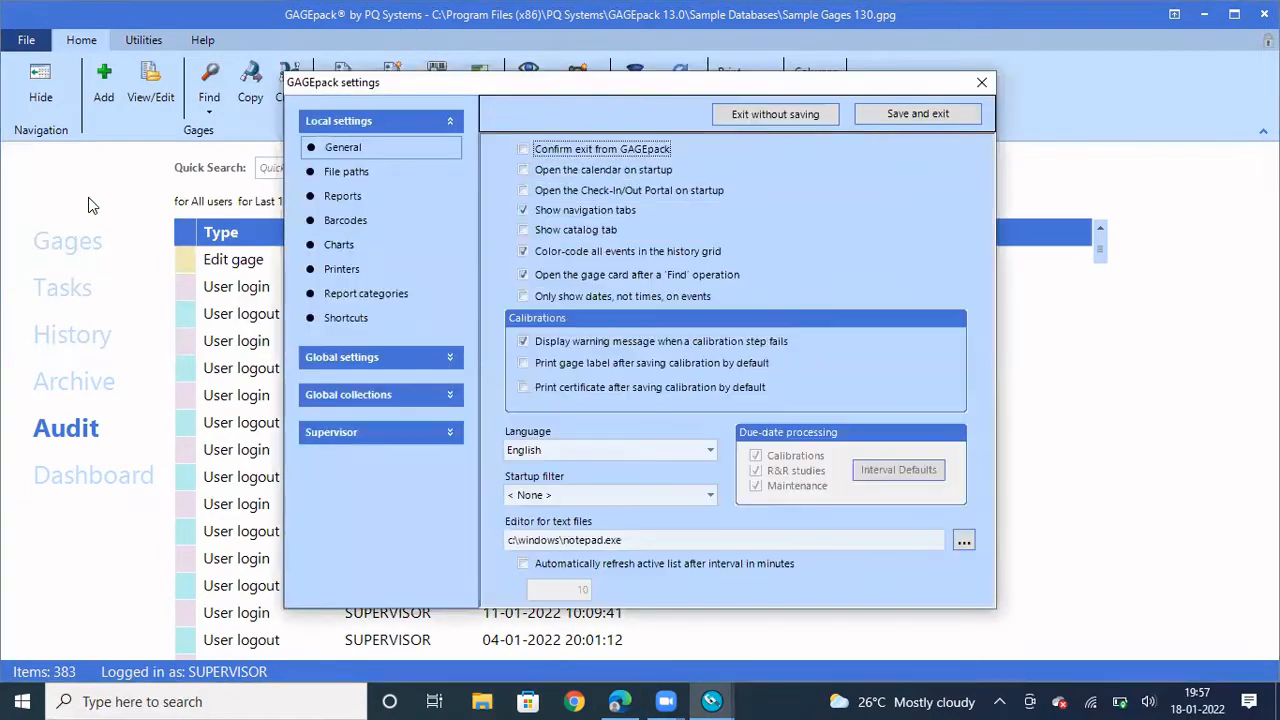
pyautogui.click(452, 121)
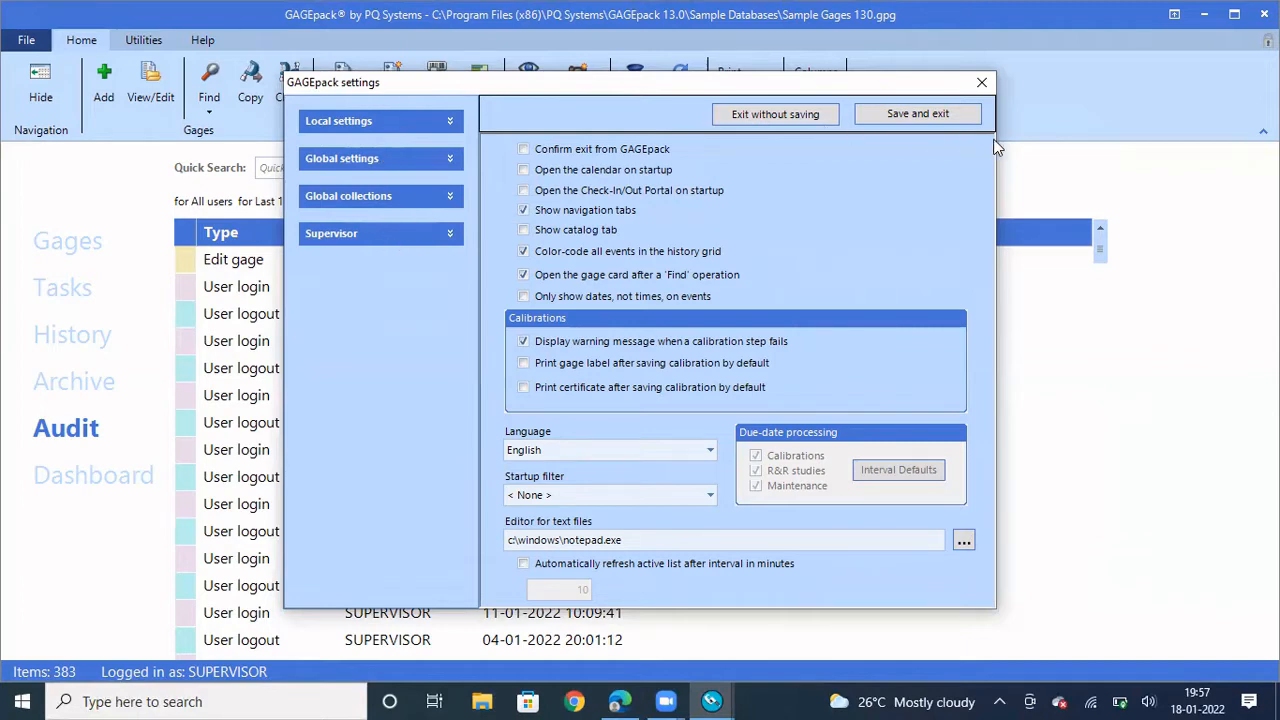
pyautogui.click(980, 84)
# Switch the logged-in user from SUPERVISOR to View Only
pyautogui.click(30, 40)
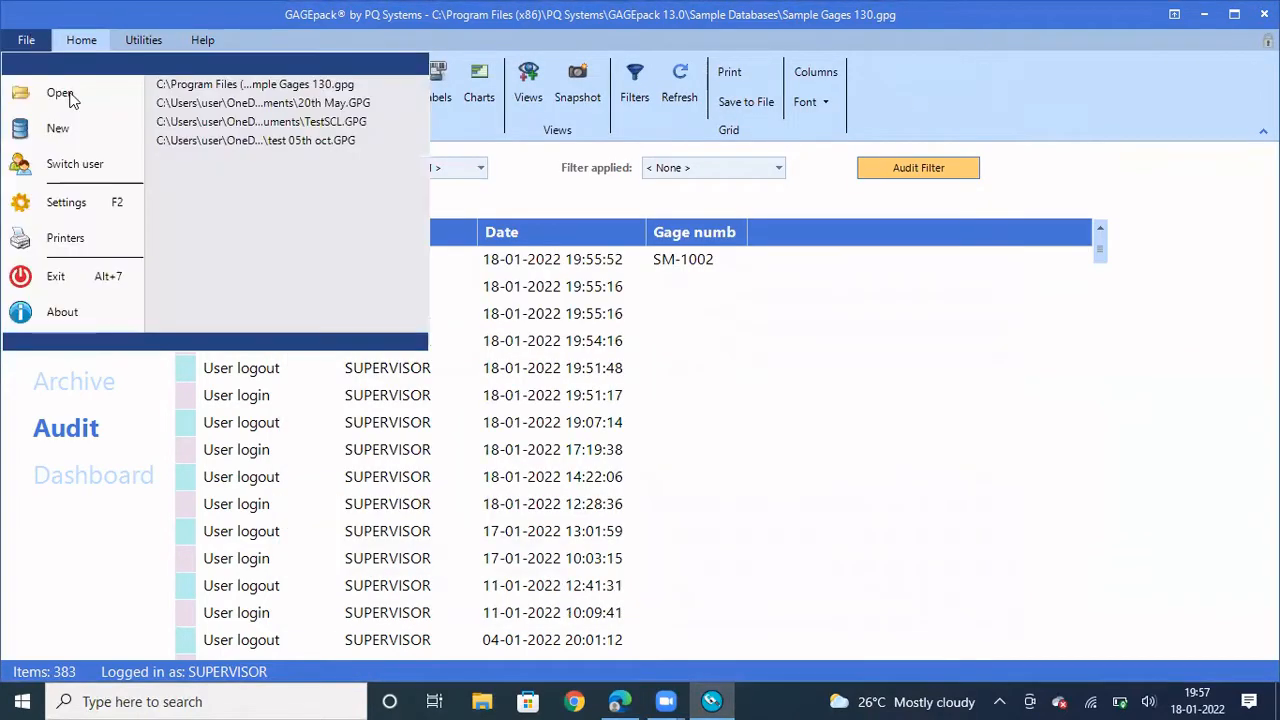
pyautogui.click(90, 165)
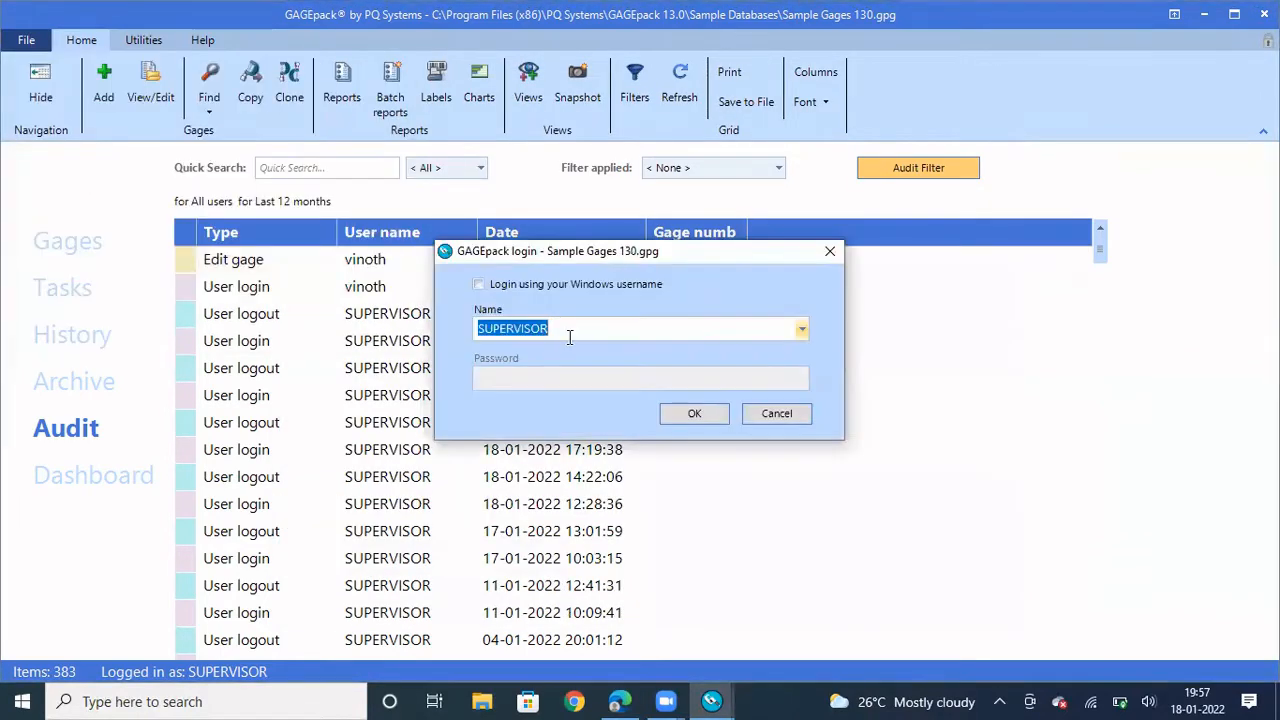
pyautogui.click(802, 330)
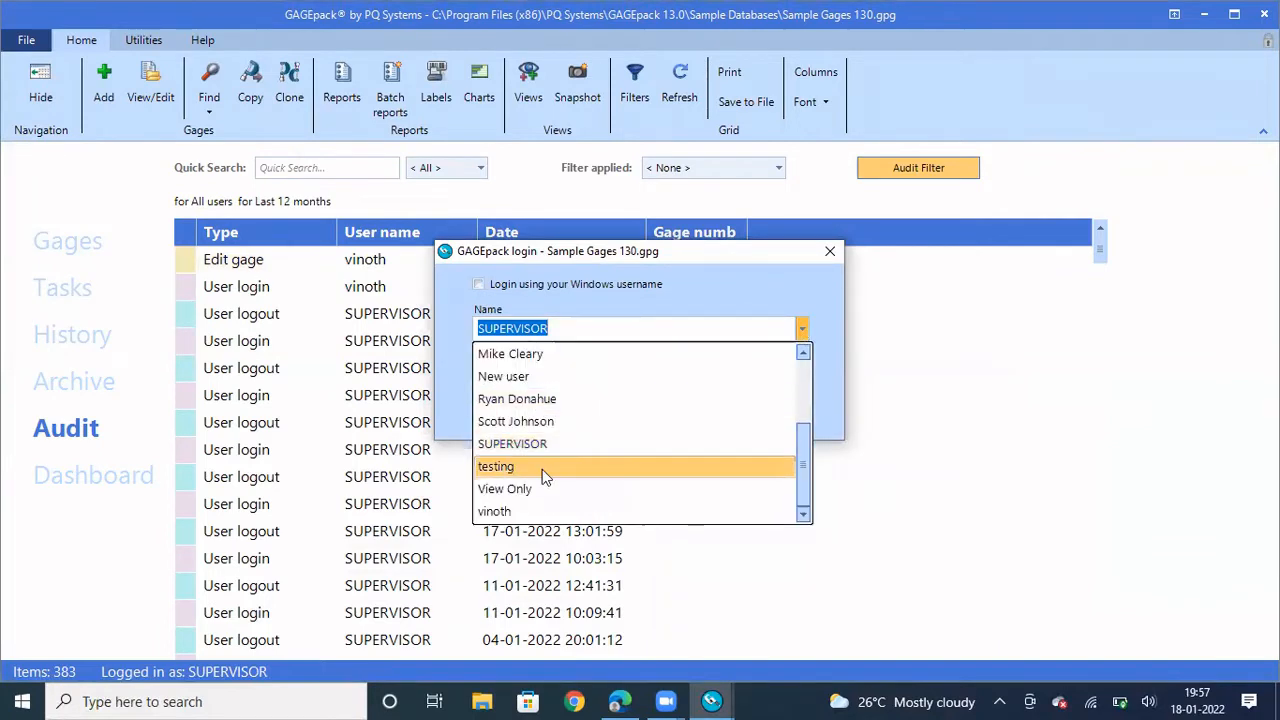
pyautogui.click(515, 497)
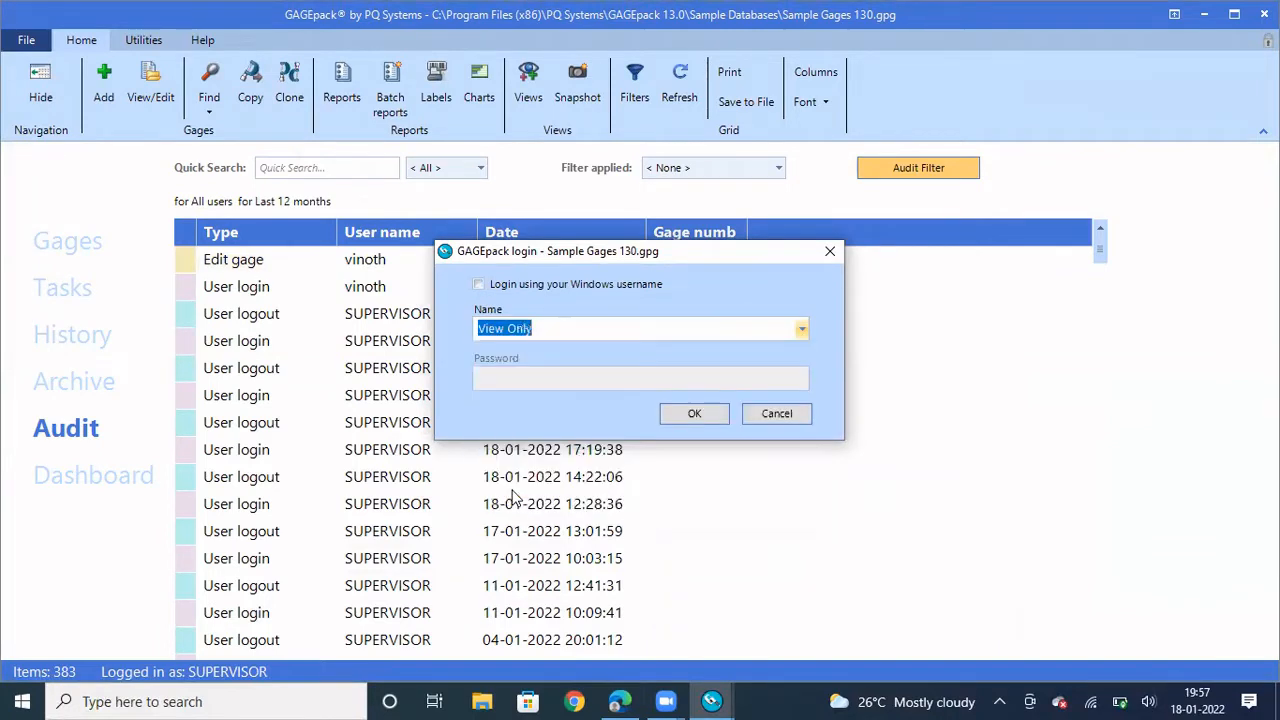
pyautogui.click(695, 416)
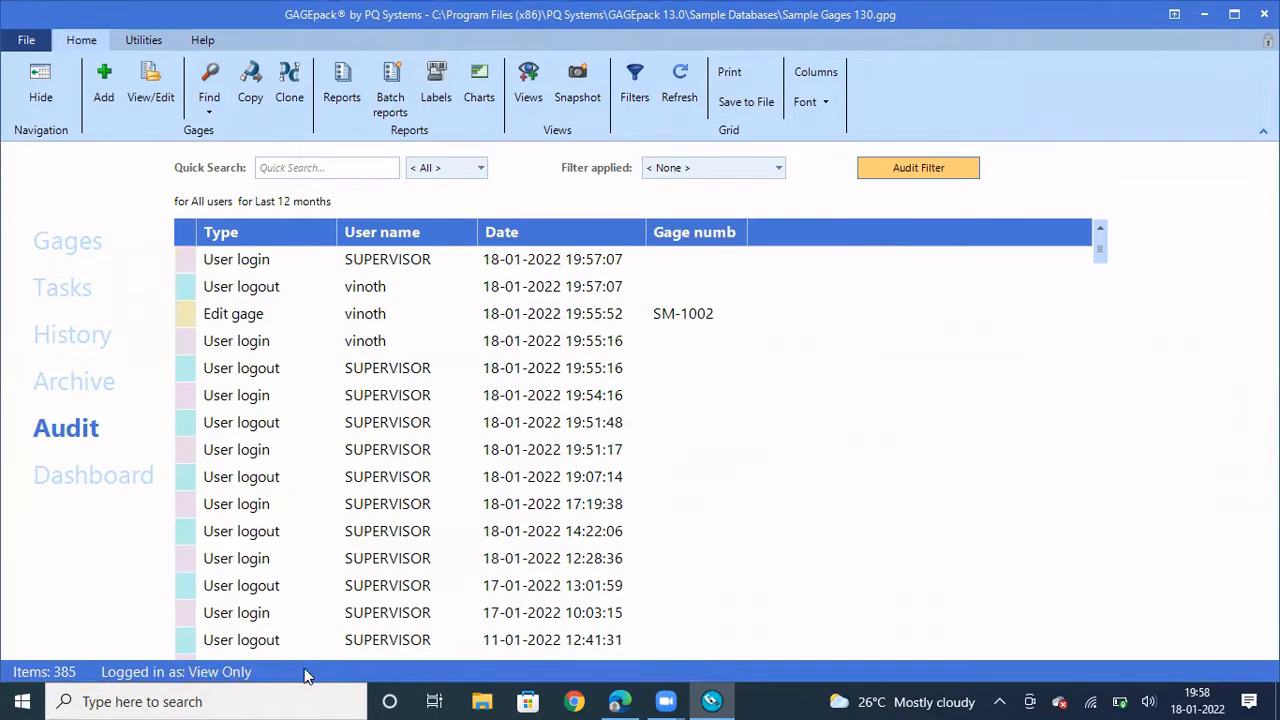
pyautogui.click(26, 40)
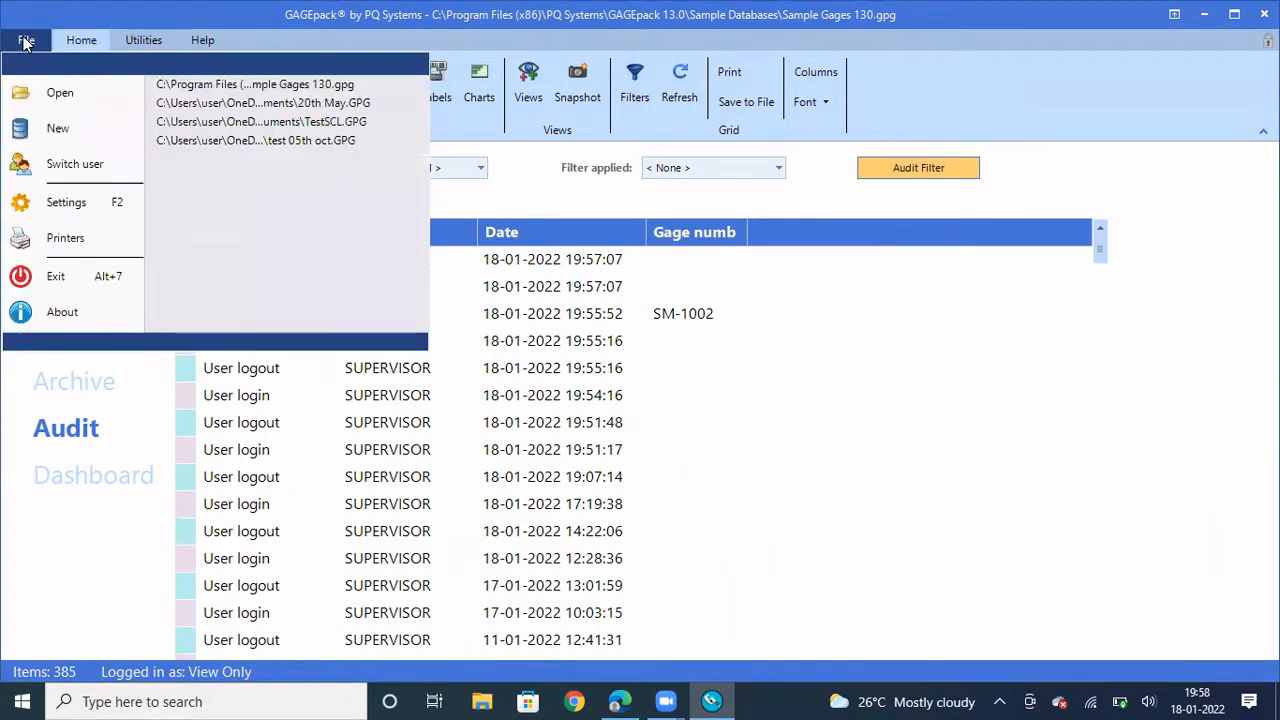
pyautogui.click(64, 203)
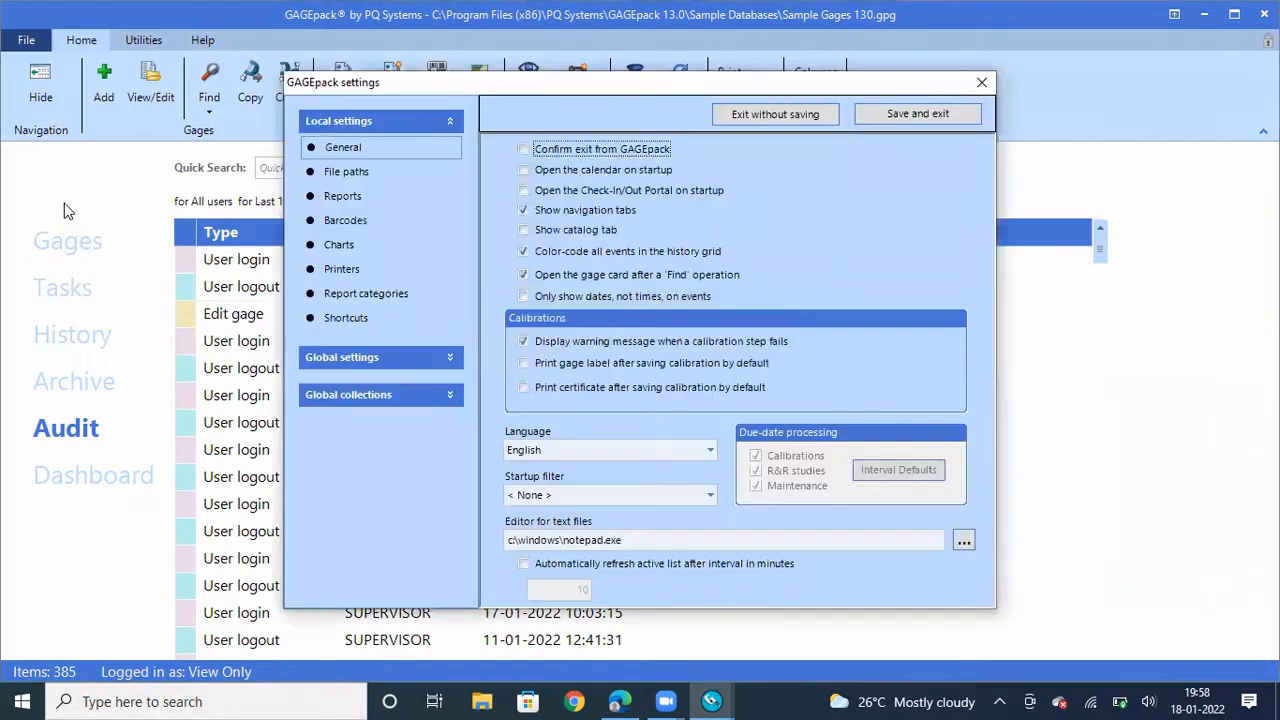
pyautogui.click(451, 124)
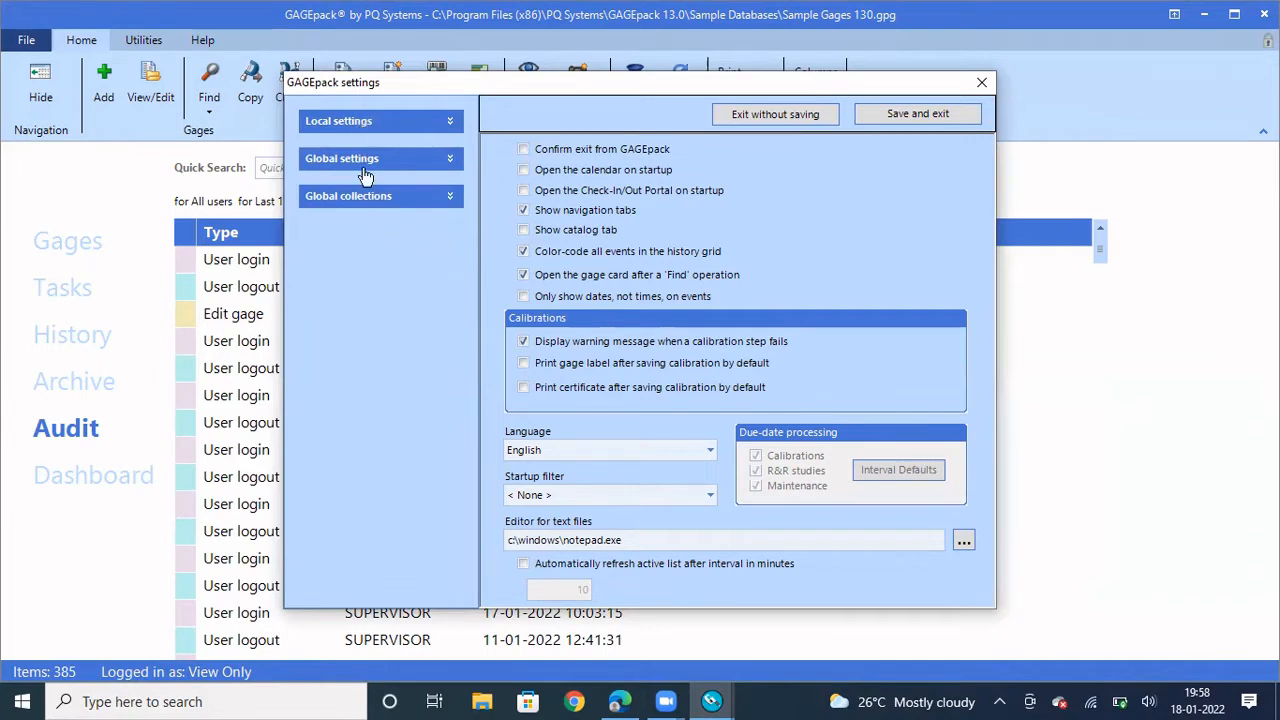
pyautogui.click(453, 163)
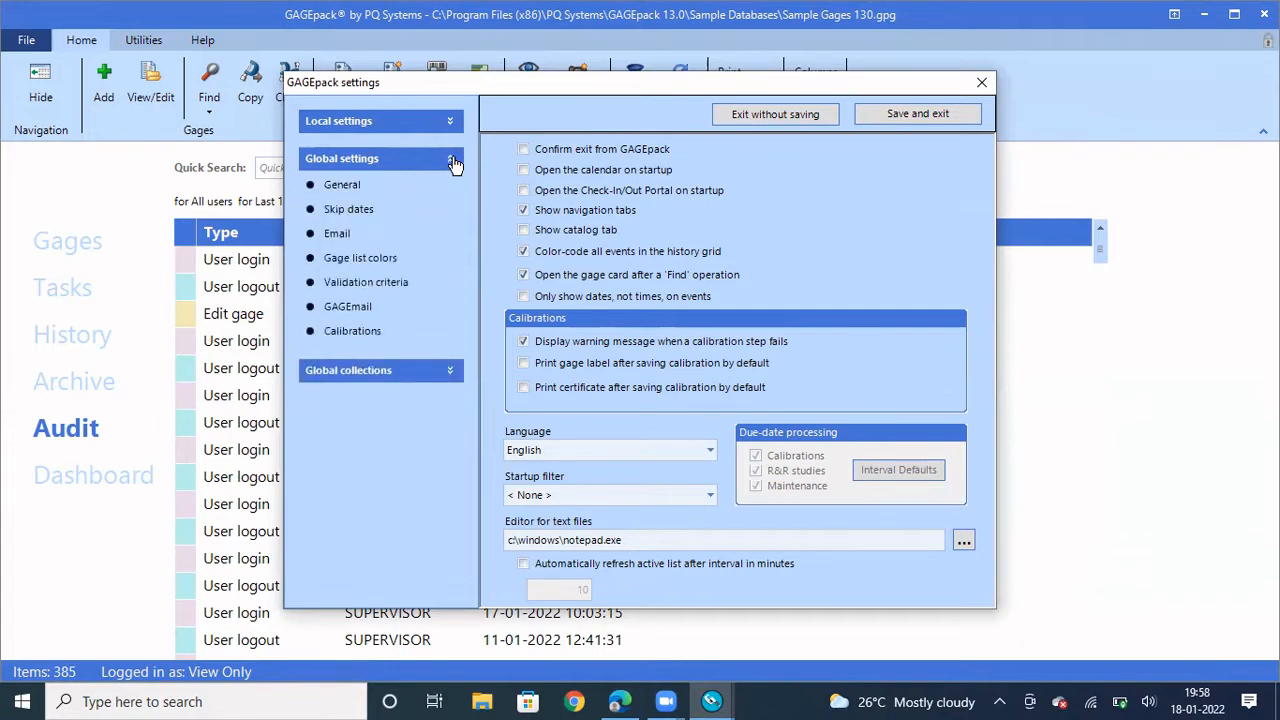
pyautogui.click(453, 163)
pyautogui.click(449, 198)
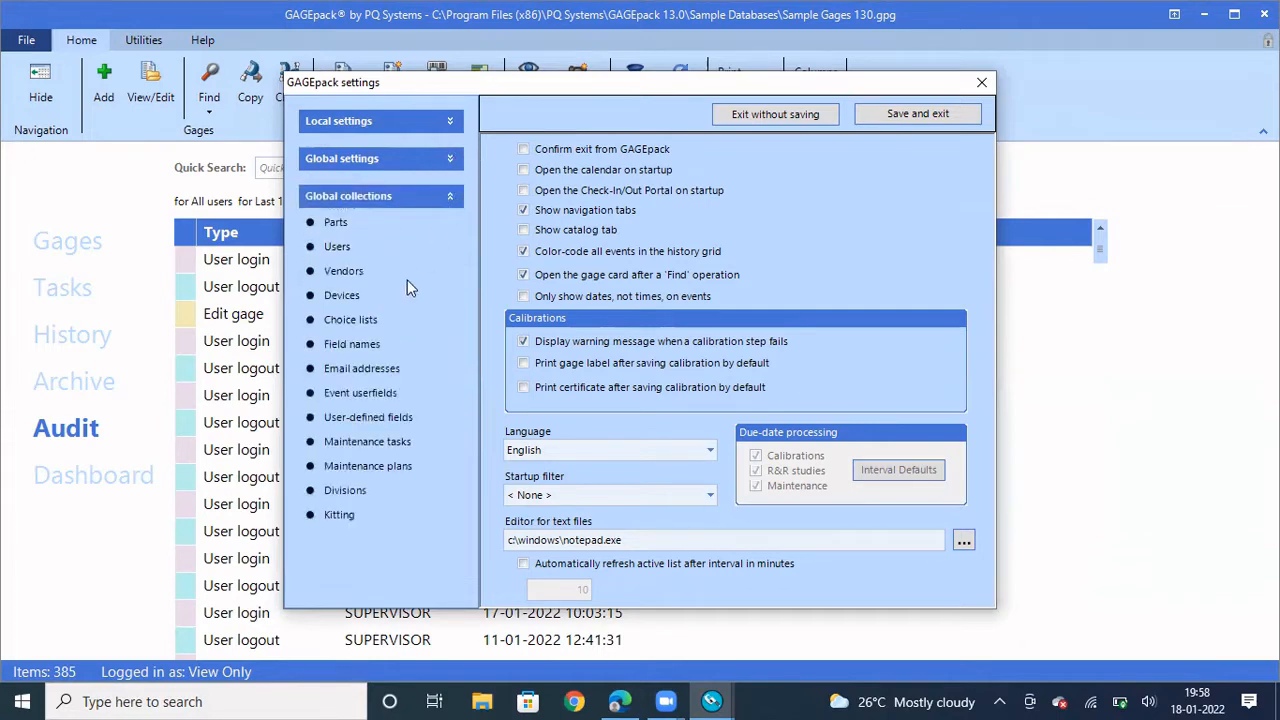
pyautogui.click(338, 248)
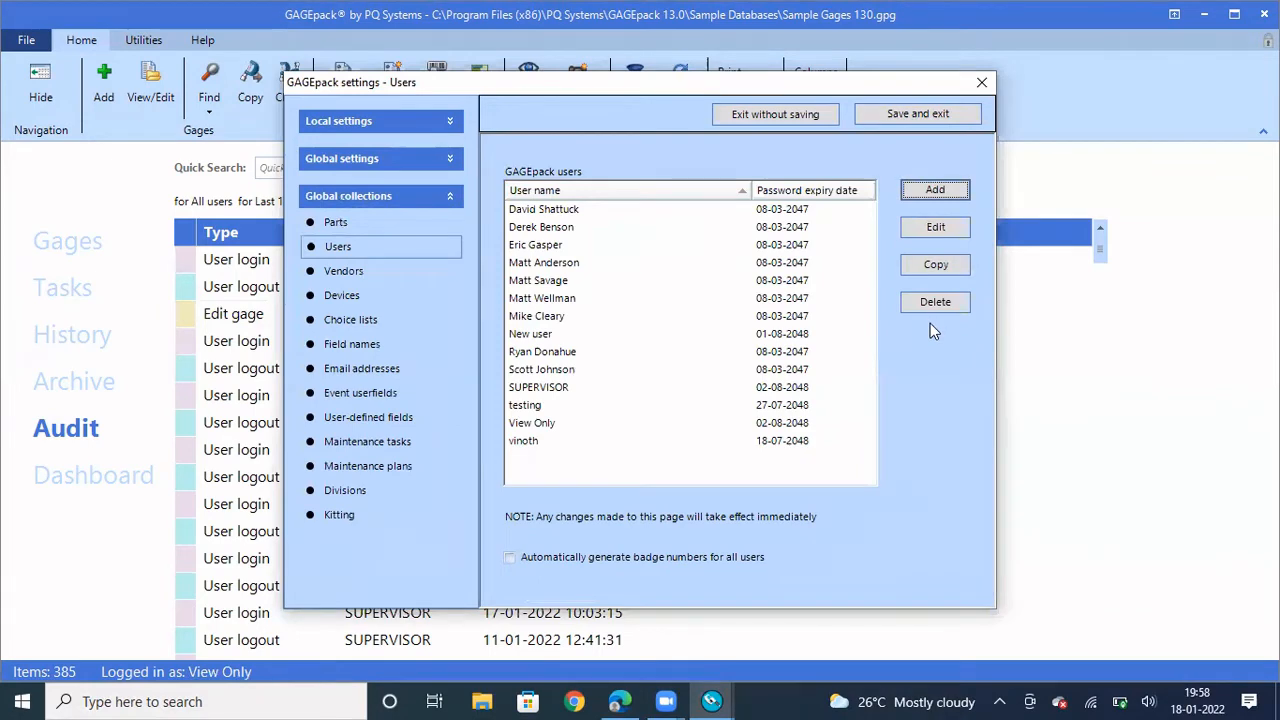
pyautogui.click(935, 190)
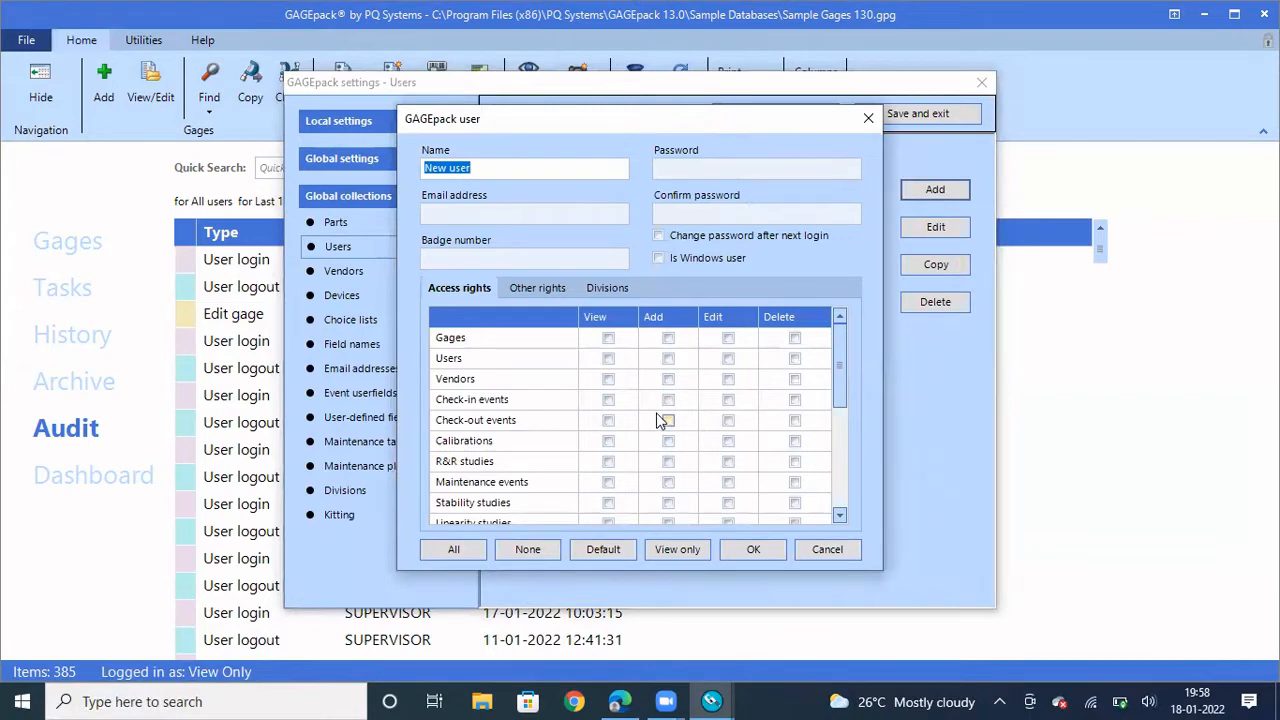
pyautogui.click(870, 112)
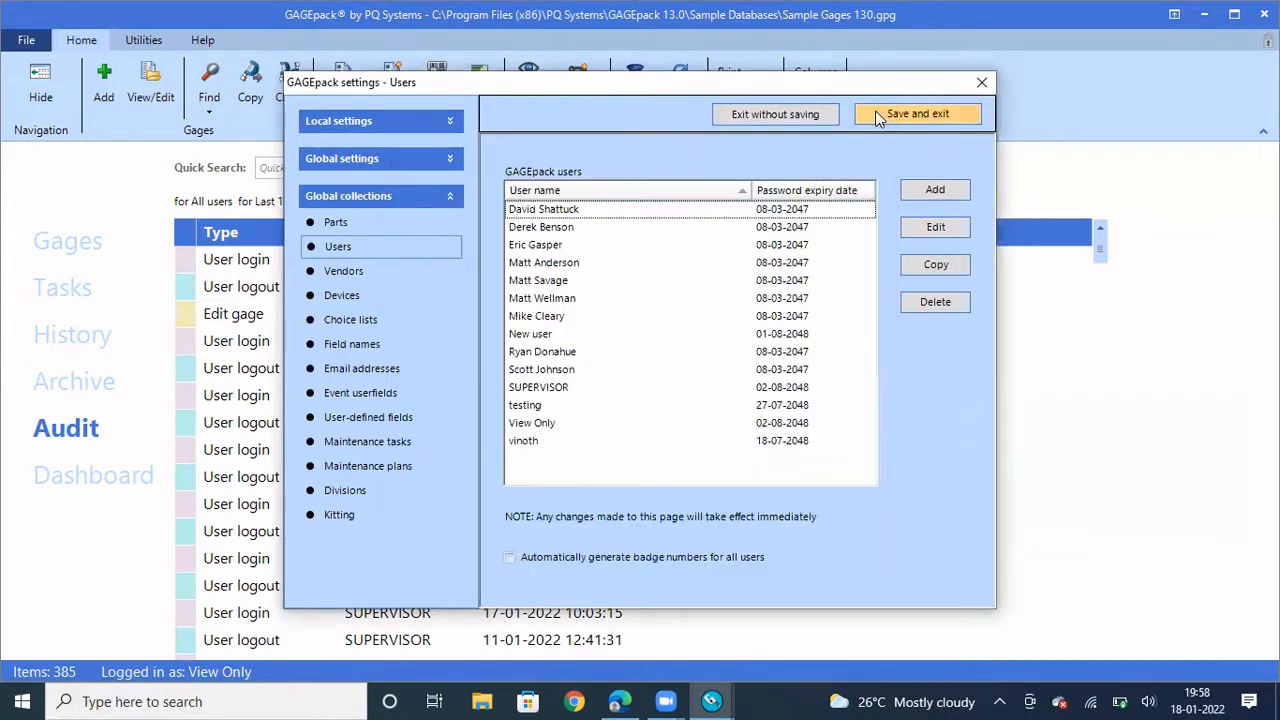
pyautogui.click(984, 85)
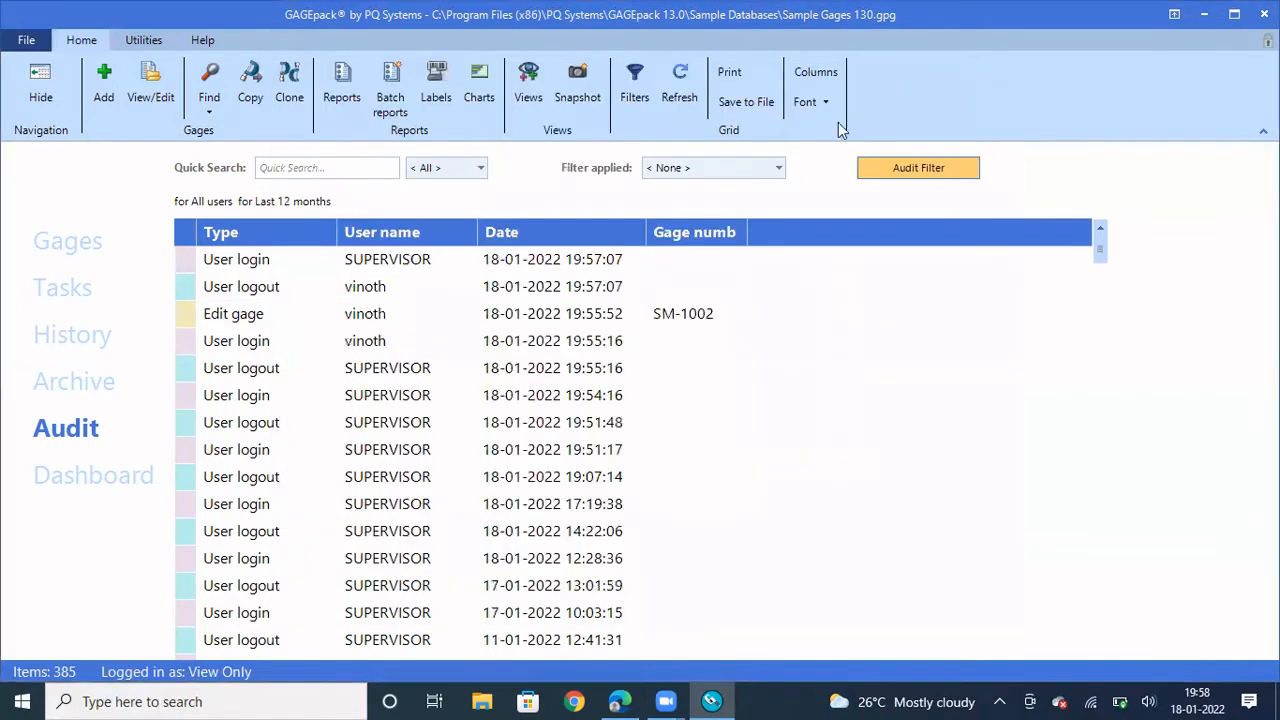
# Switch the logged-in user back to SUPERVISOR
pyautogui.click(18, 44)
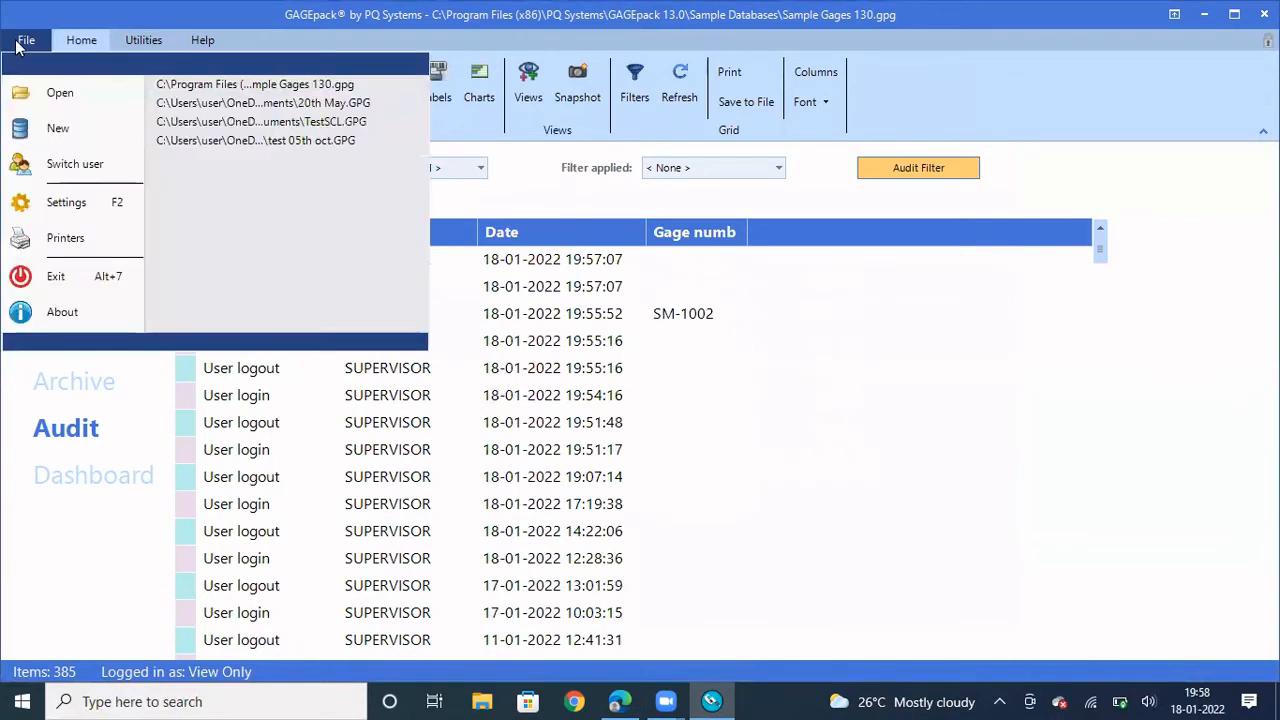
pyautogui.click(79, 169)
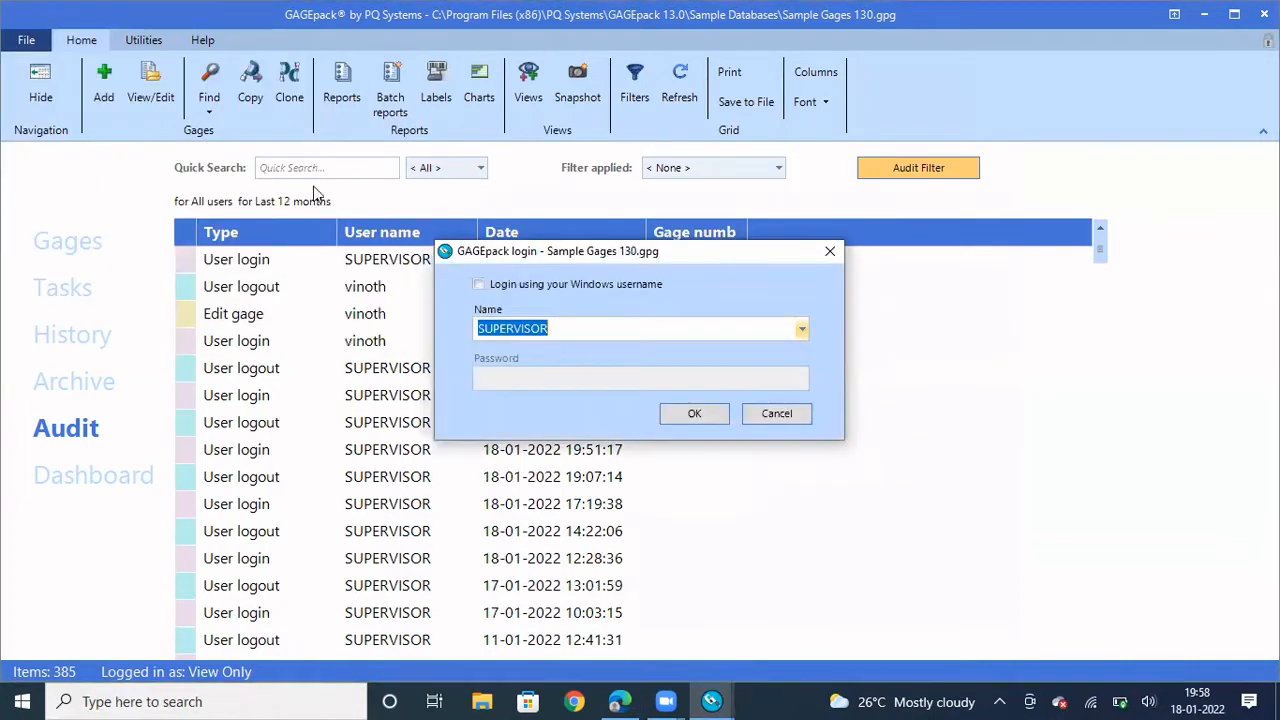
pyautogui.click(680, 414)
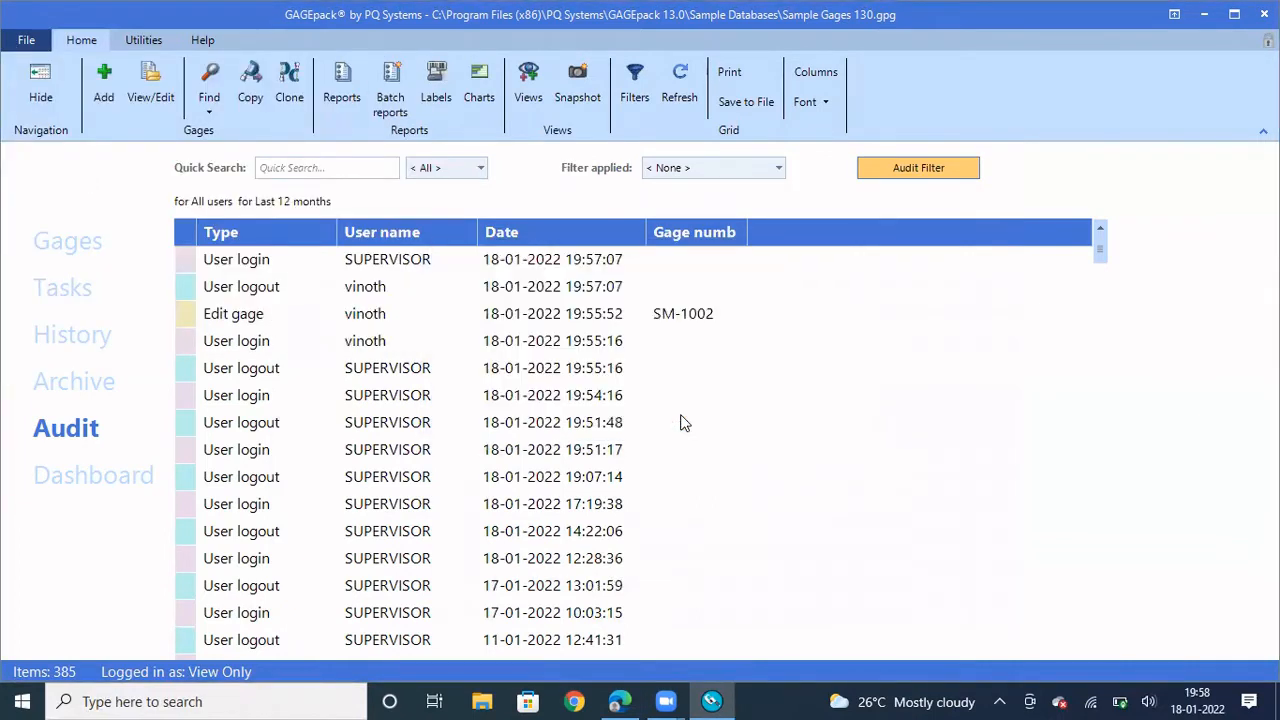
# Open the program settings and expand the Global collections group
pyautogui.click(18, 45)
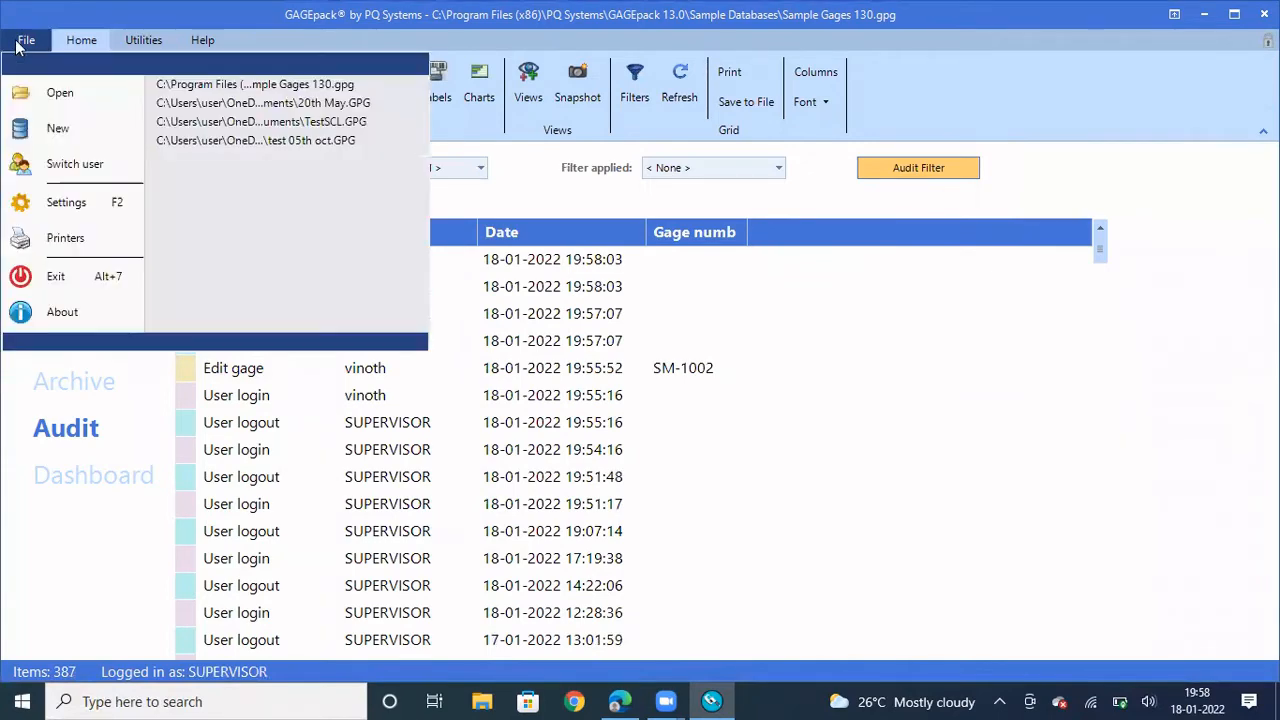
pyautogui.click(99, 208)
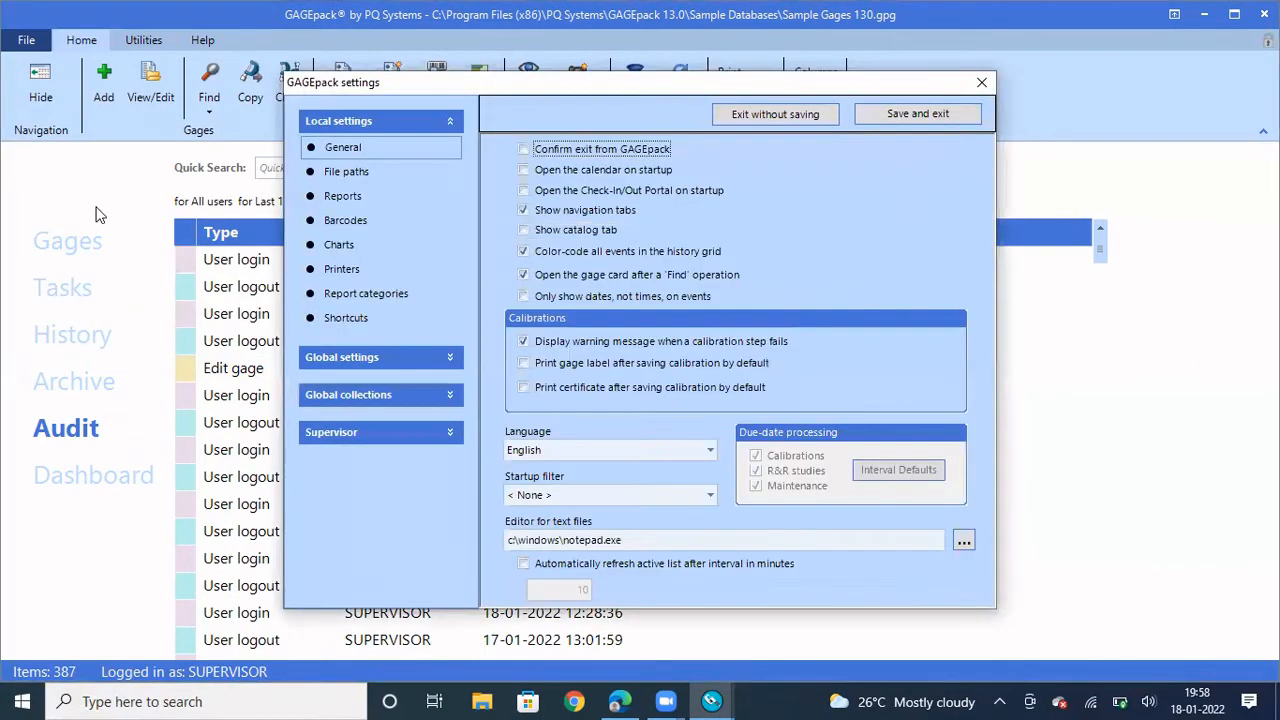
pyautogui.click(452, 121)
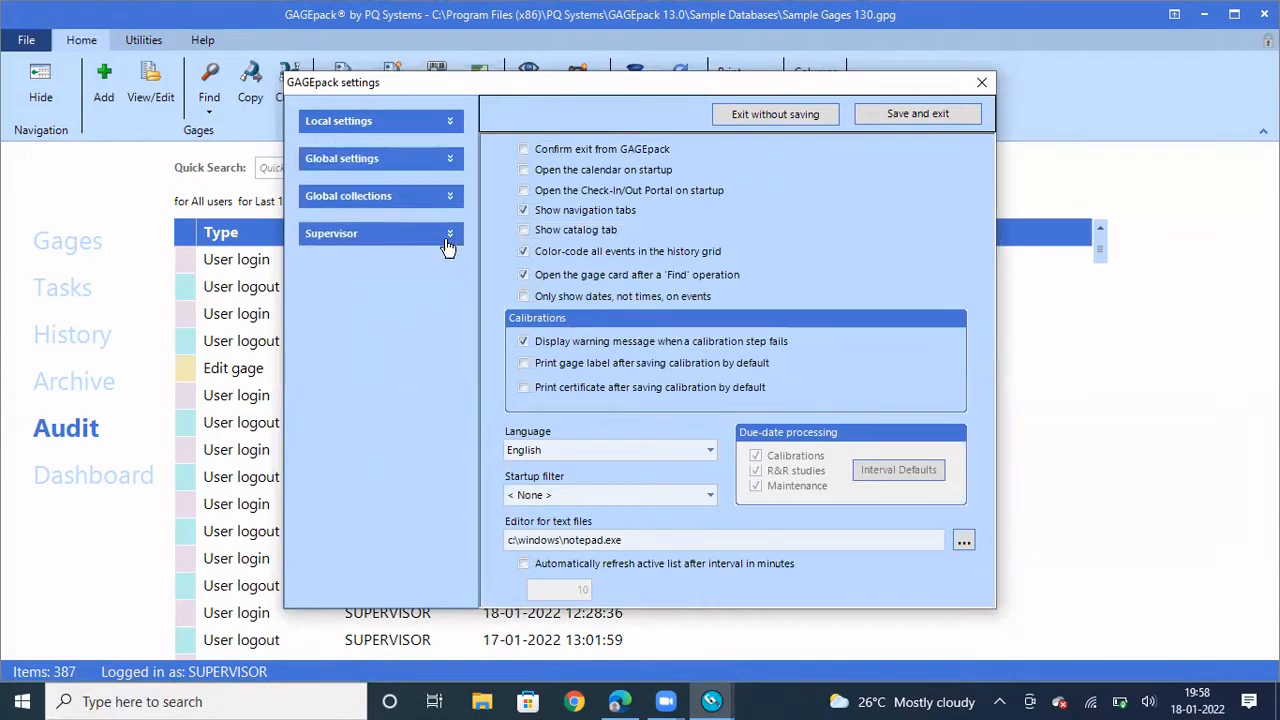
pyautogui.click(448, 162)
pyautogui.click(447, 163)
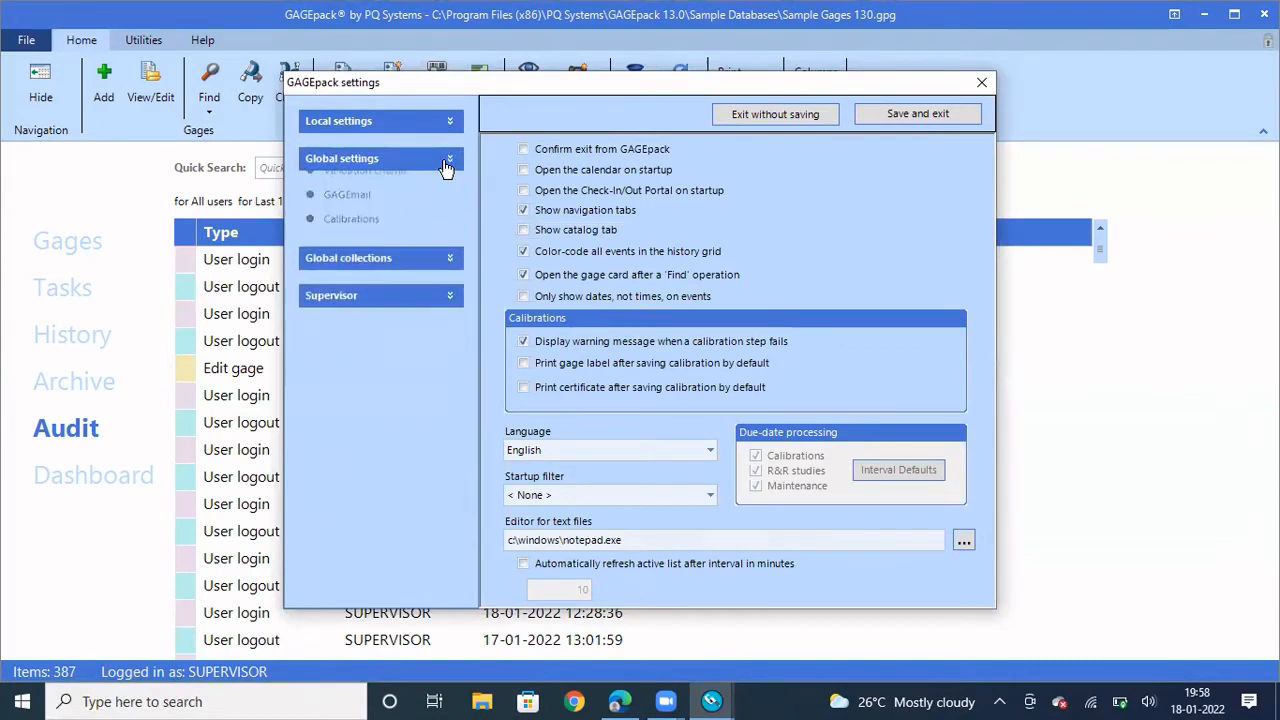
pyautogui.click(449, 199)
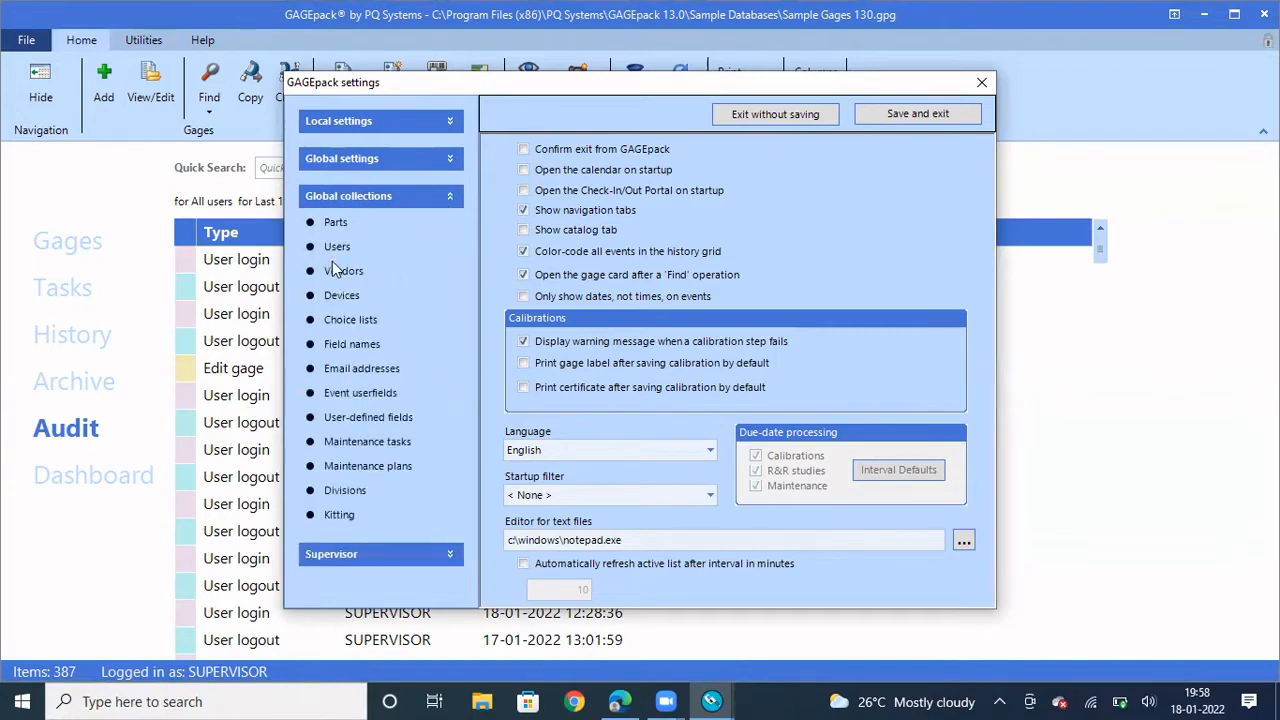
# Delete the 'New user' account from the Users list under Global collections, confirming with Yes
pyautogui.click(333, 254)
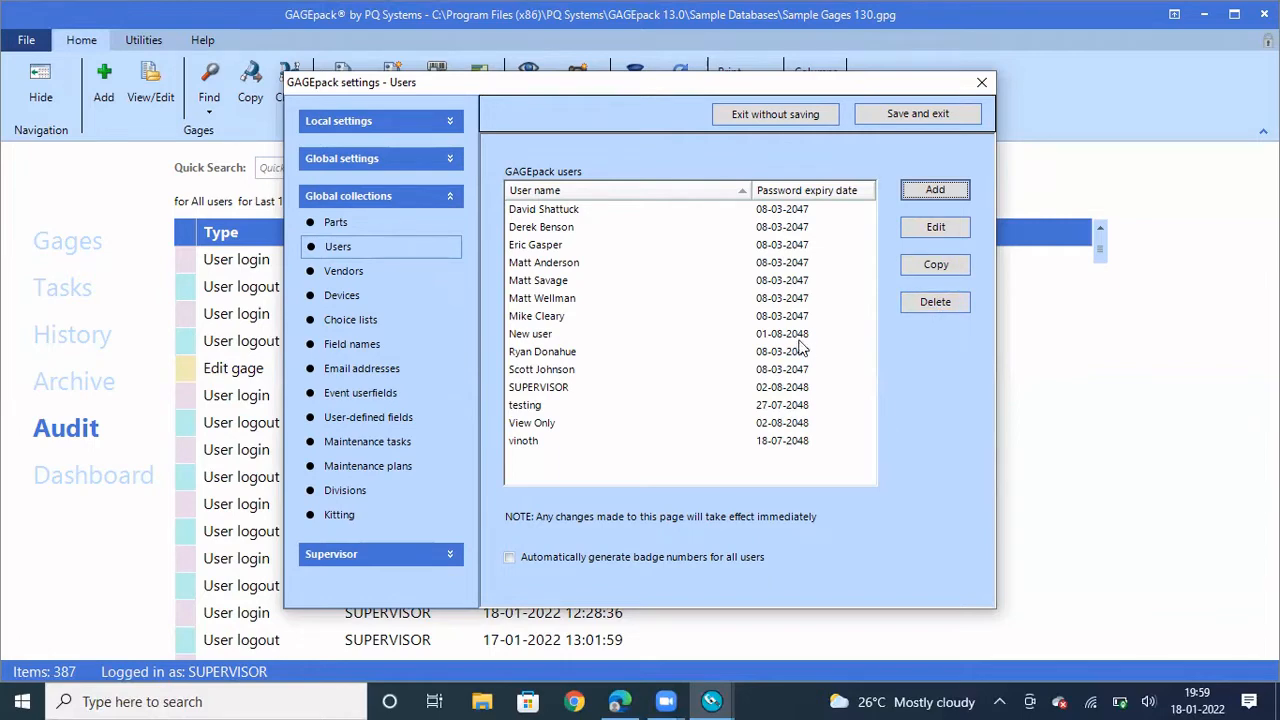
pyautogui.click(532, 318)
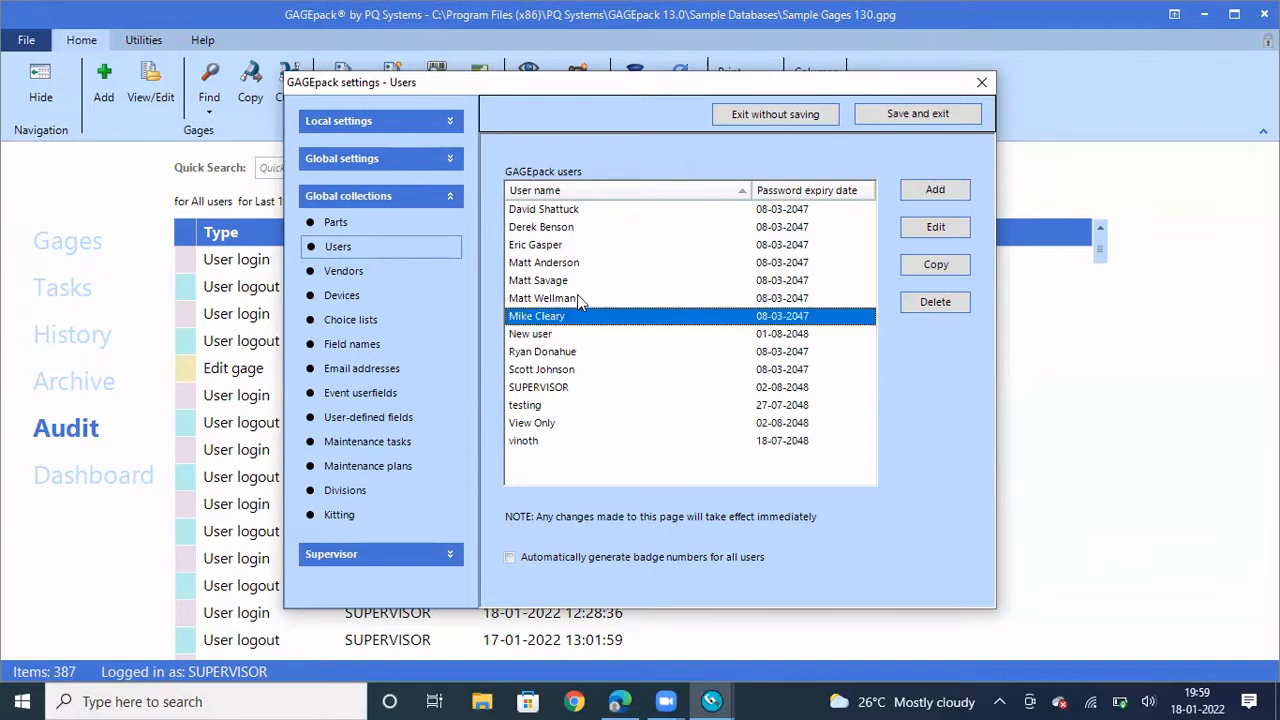
pyautogui.click(548, 336)
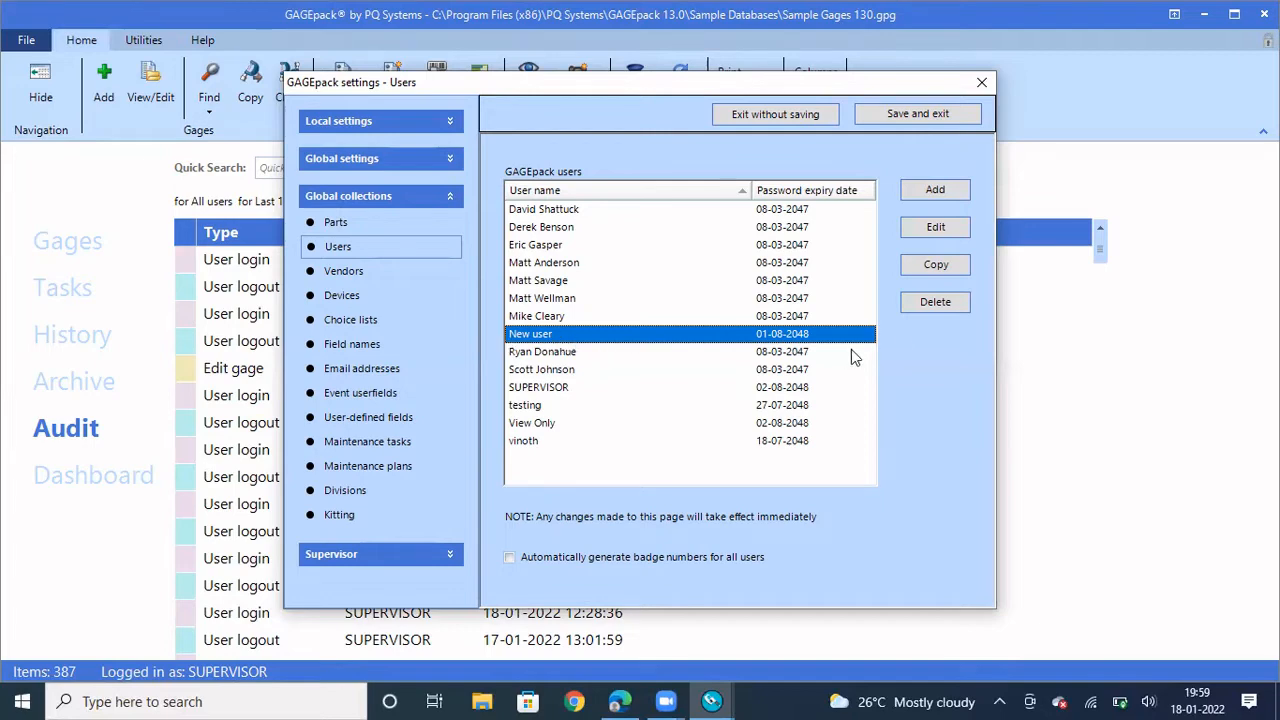
pyautogui.click(937, 301)
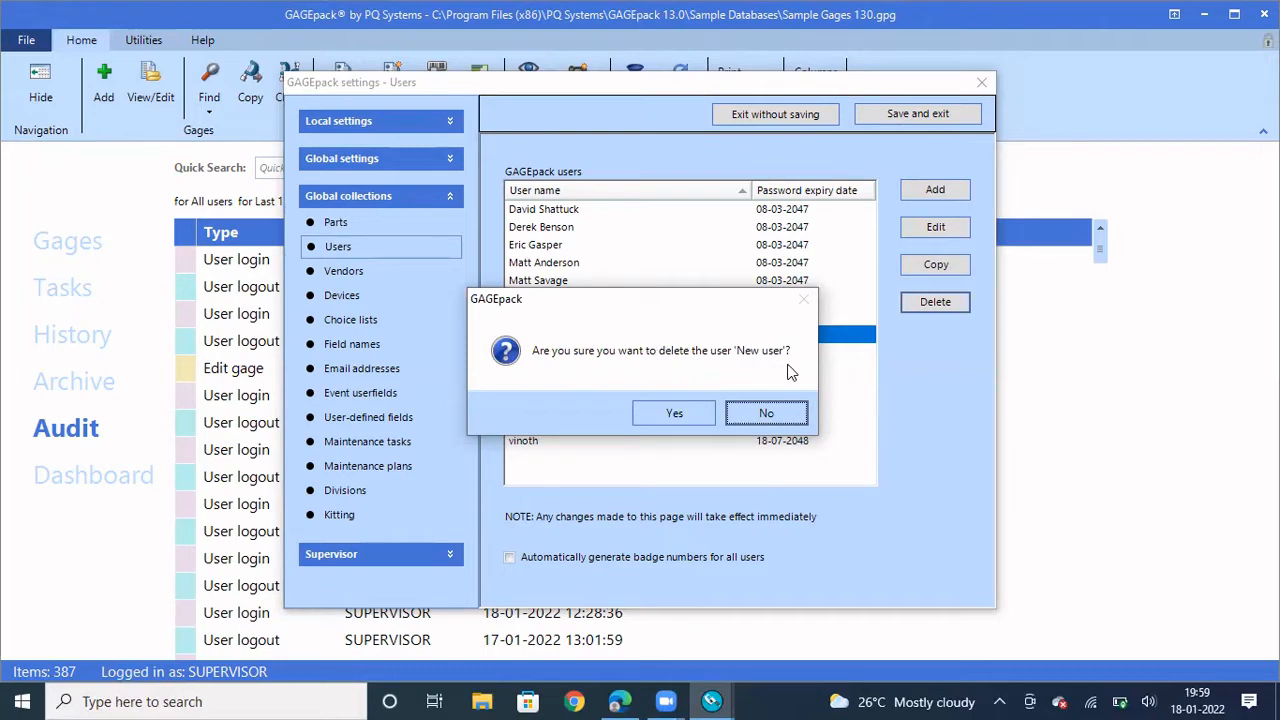
pyautogui.click(676, 414)
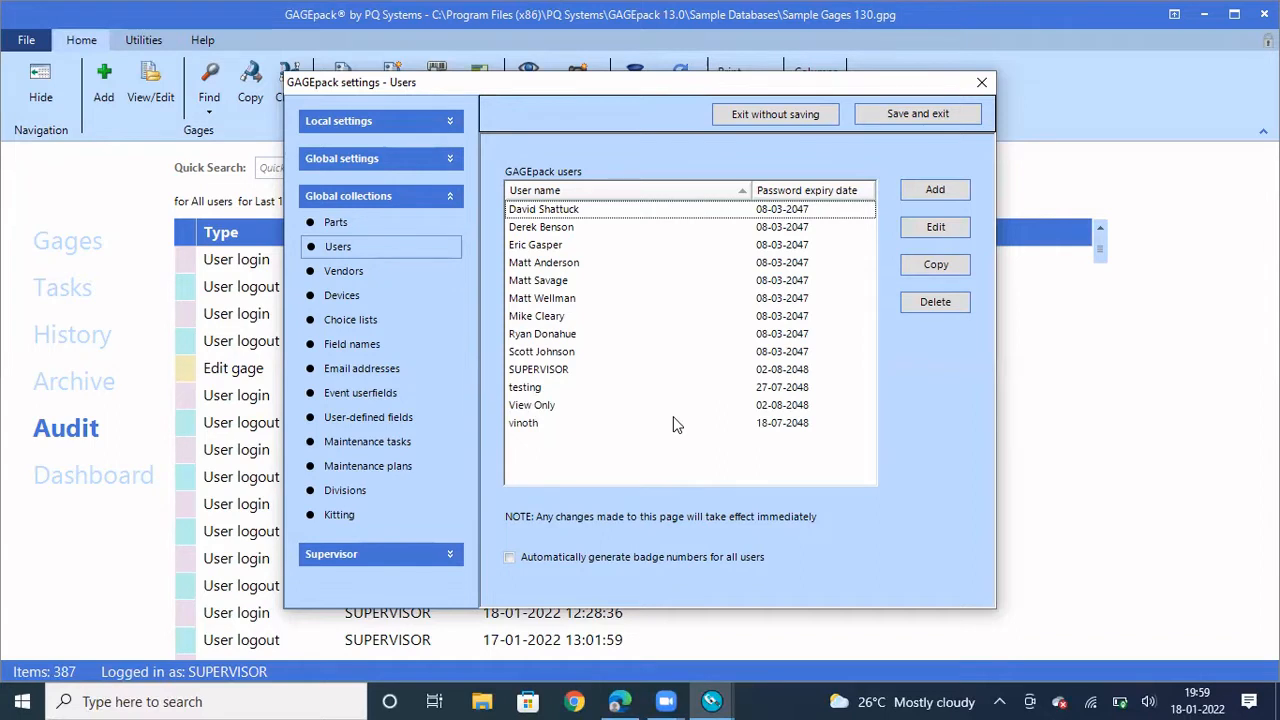
pyautogui.click(548, 354)
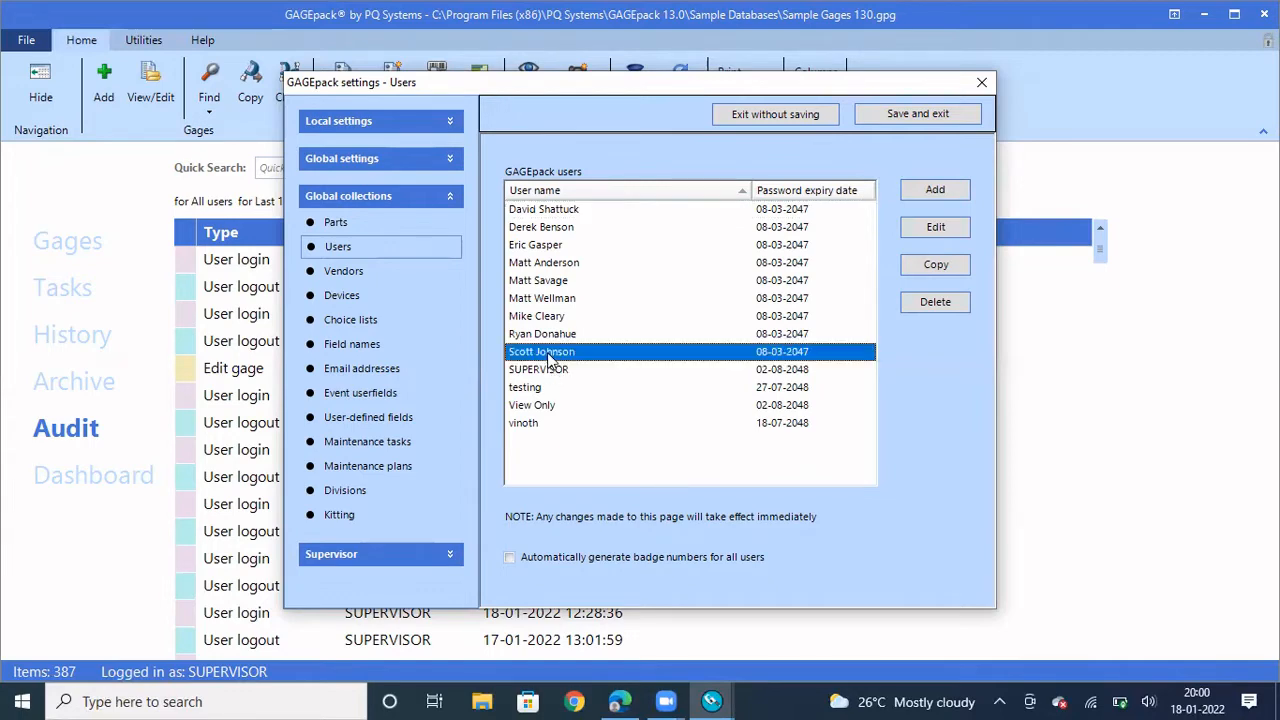
pyautogui.doubleClick(548, 356)
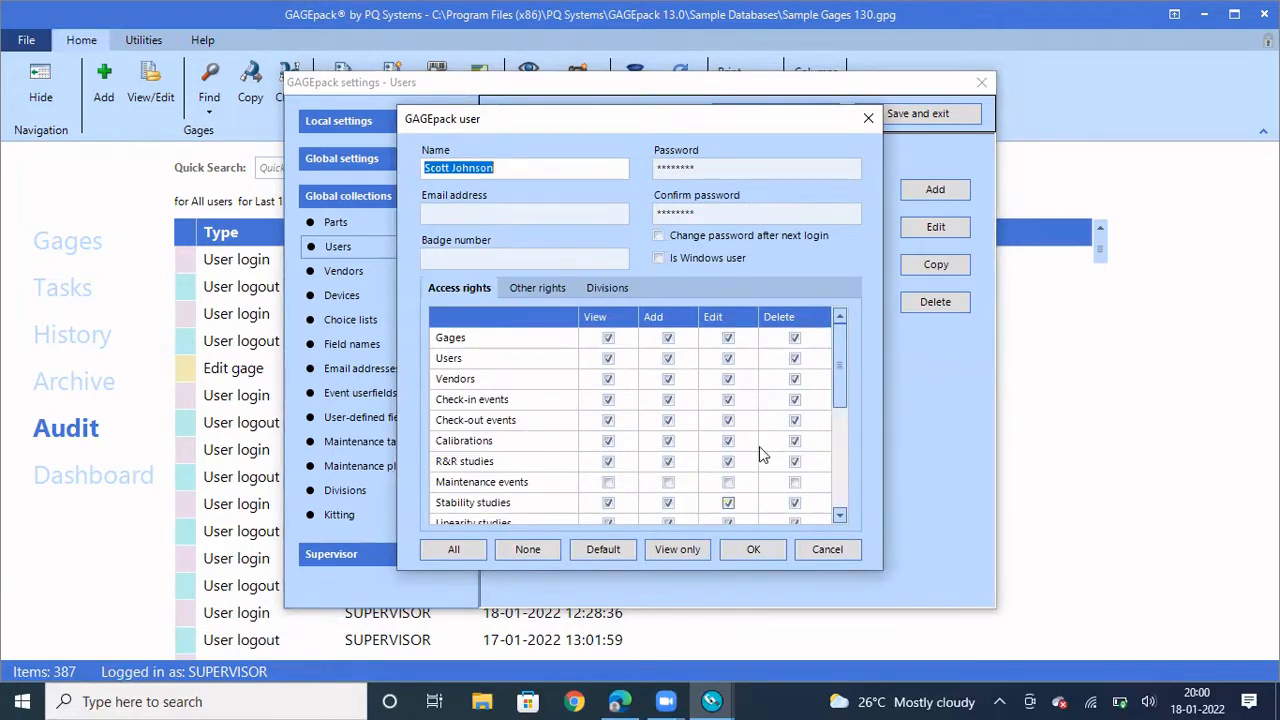
pyautogui.moveTo(838, 368); pyautogui.dragTo(818, 494)
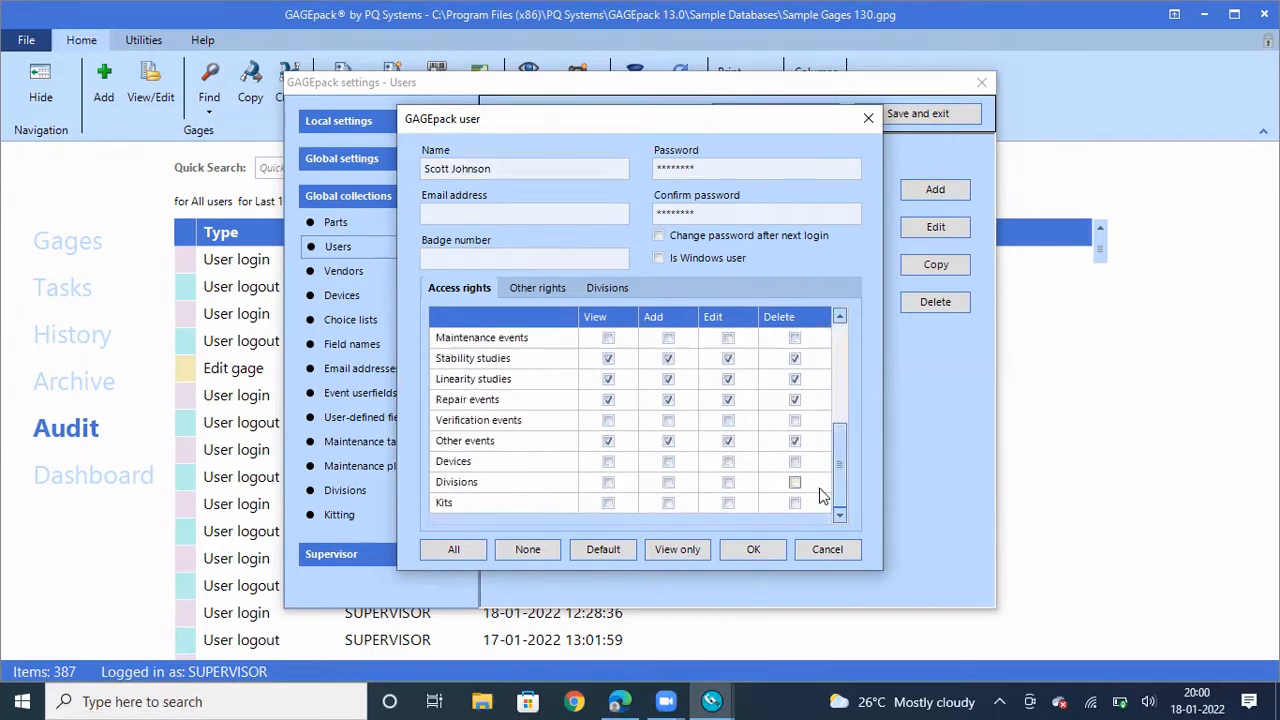
pyautogui.click(869, 117)
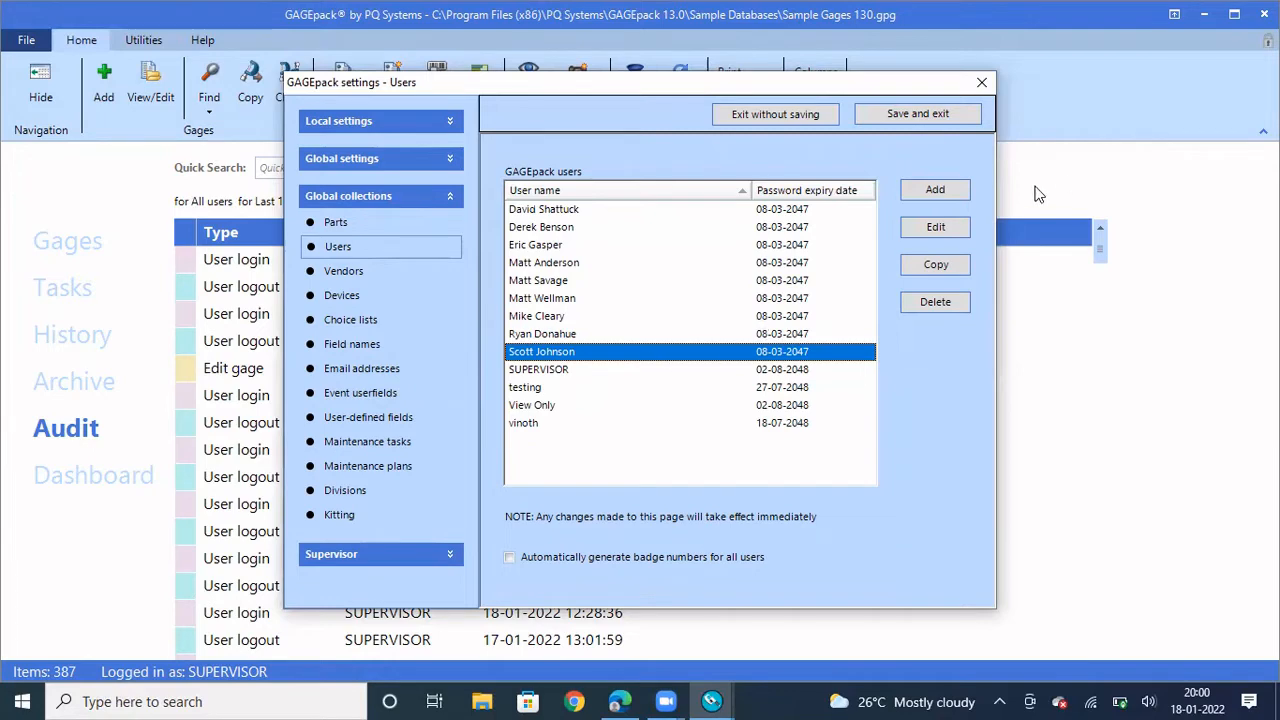
# Copy the selected user, rename the copy to 'New user', and try saving it, triggering the name-reuse warning
pyautogui.click(935, 264)
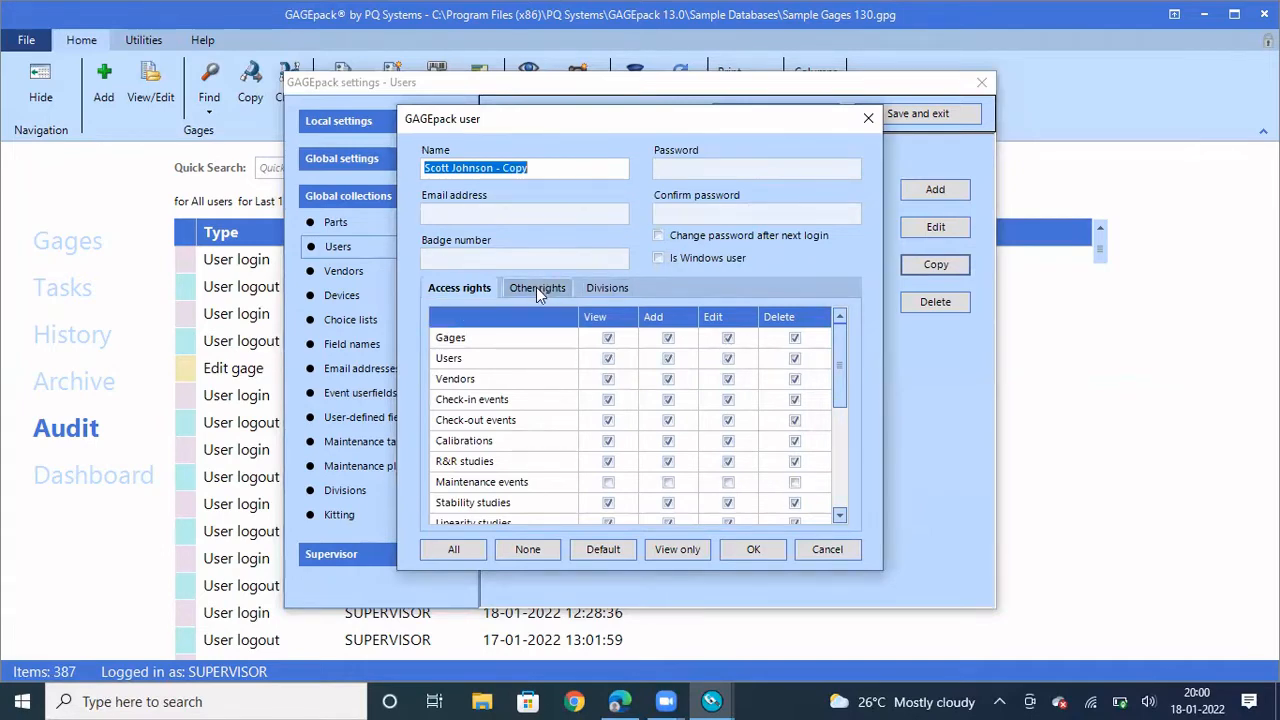
pyautogui.click(543, 163)
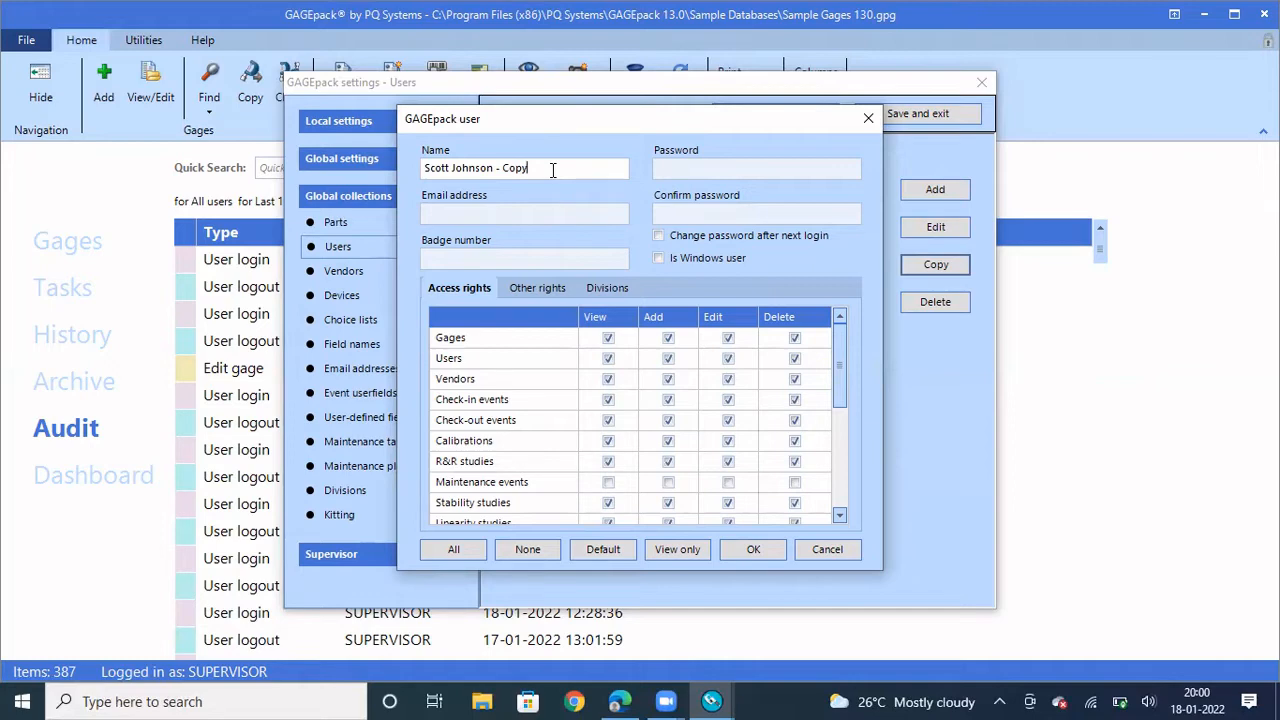
pyautogui.hotkey('ctrl', 'a')
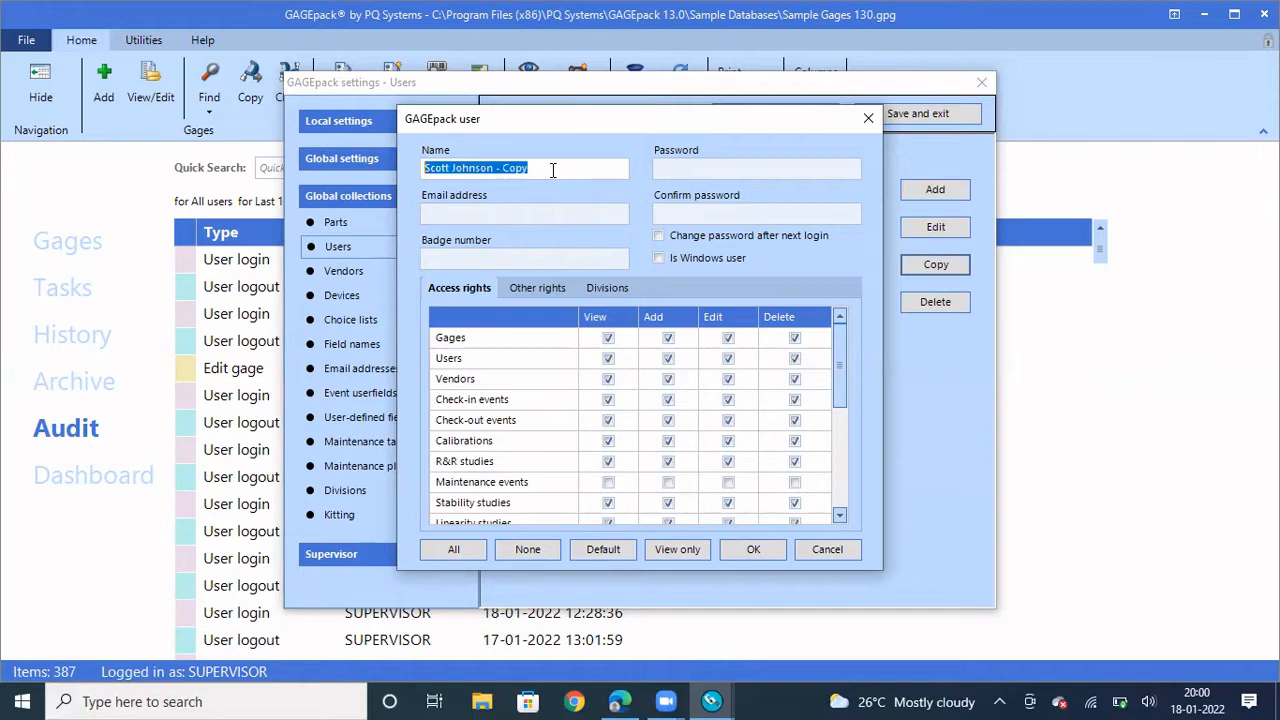
pyautogui.press('BackSpace')
pyautogui.write('Ne')
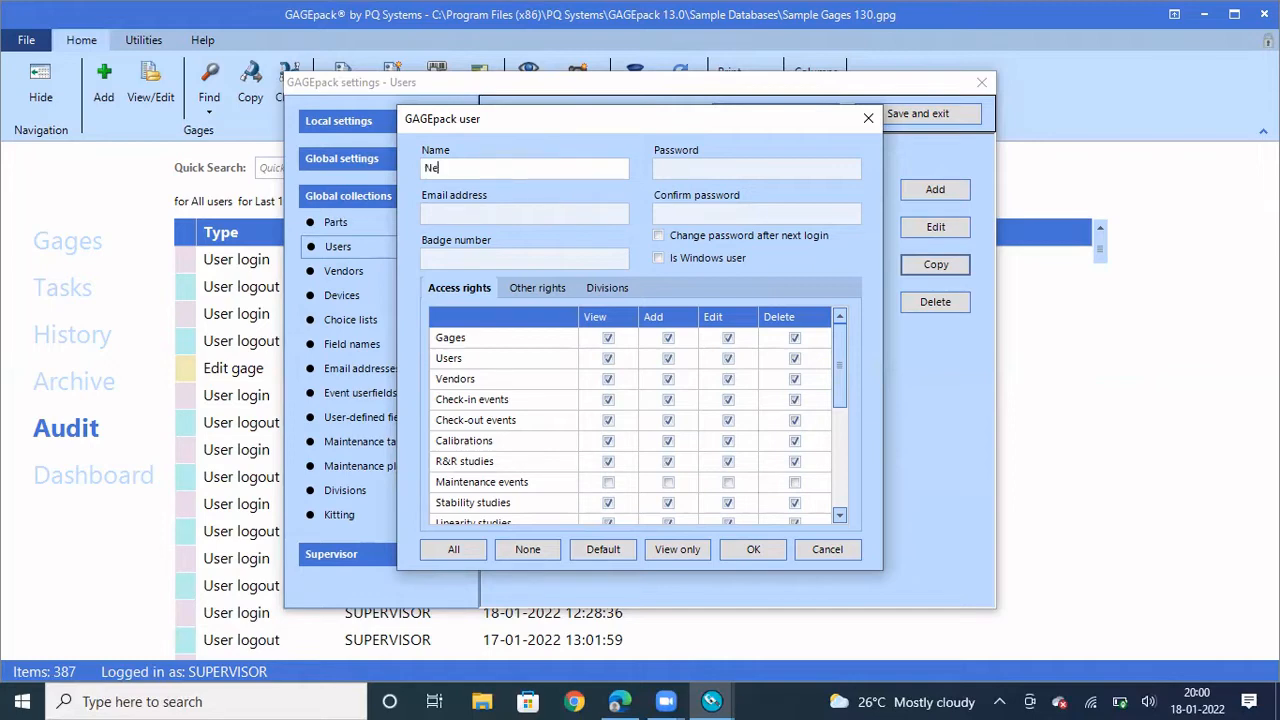
pyautogui.write('w user')
pyautogui.click(483, 213)
pyautogui.click(470, 256)
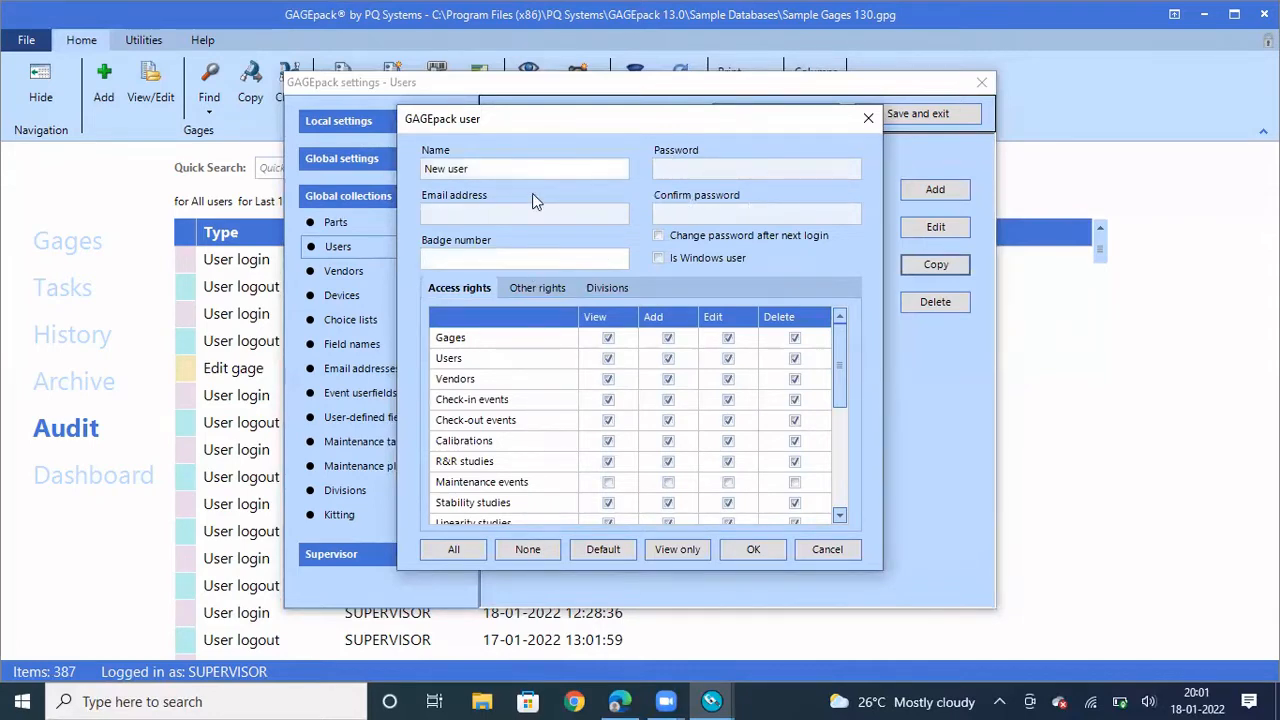
pyautogui.click(770, 551)
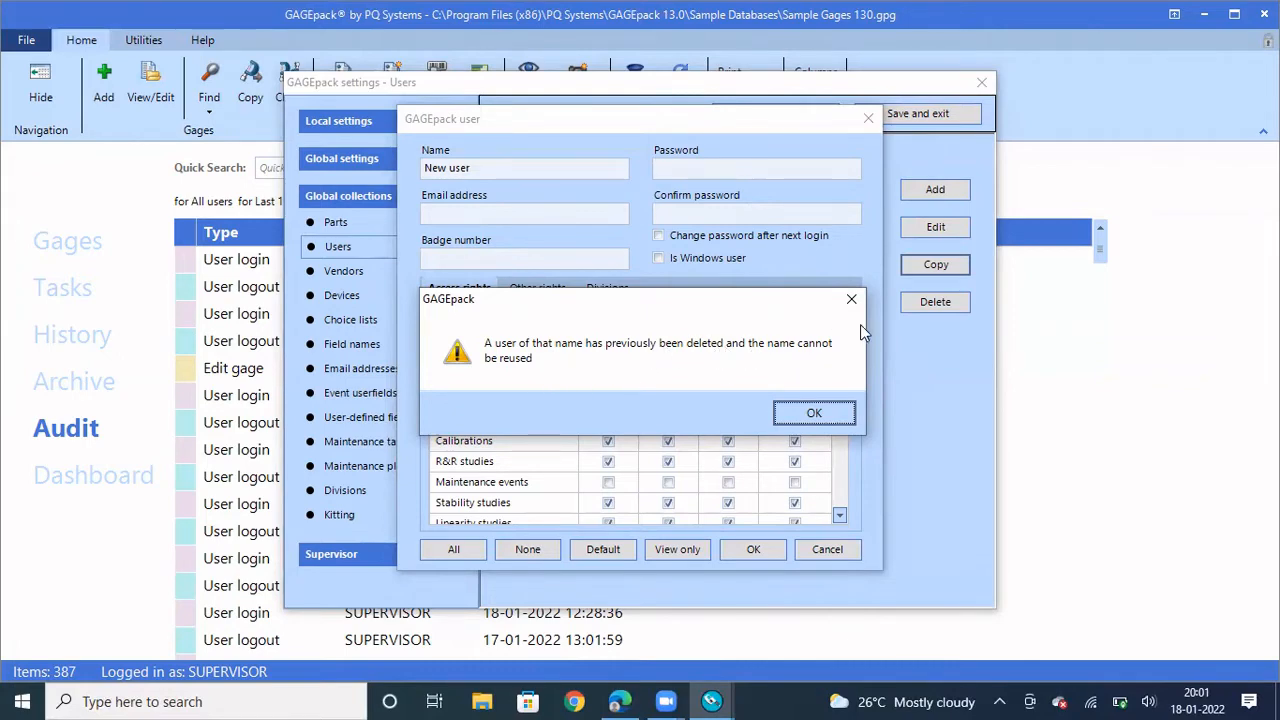
# Dismiss the name-reuse warning and rename the user to 'New user - 01'
pyautogui.click(826, 418)
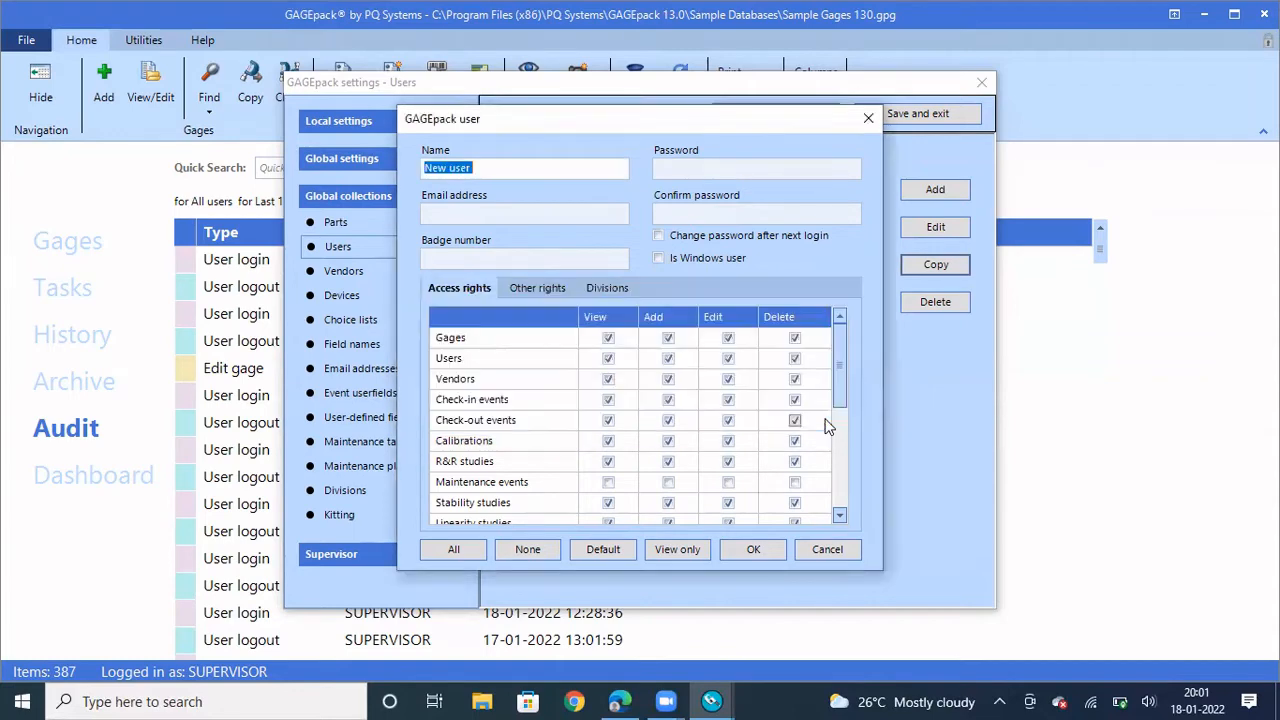
pyautogui.click(504, 167)
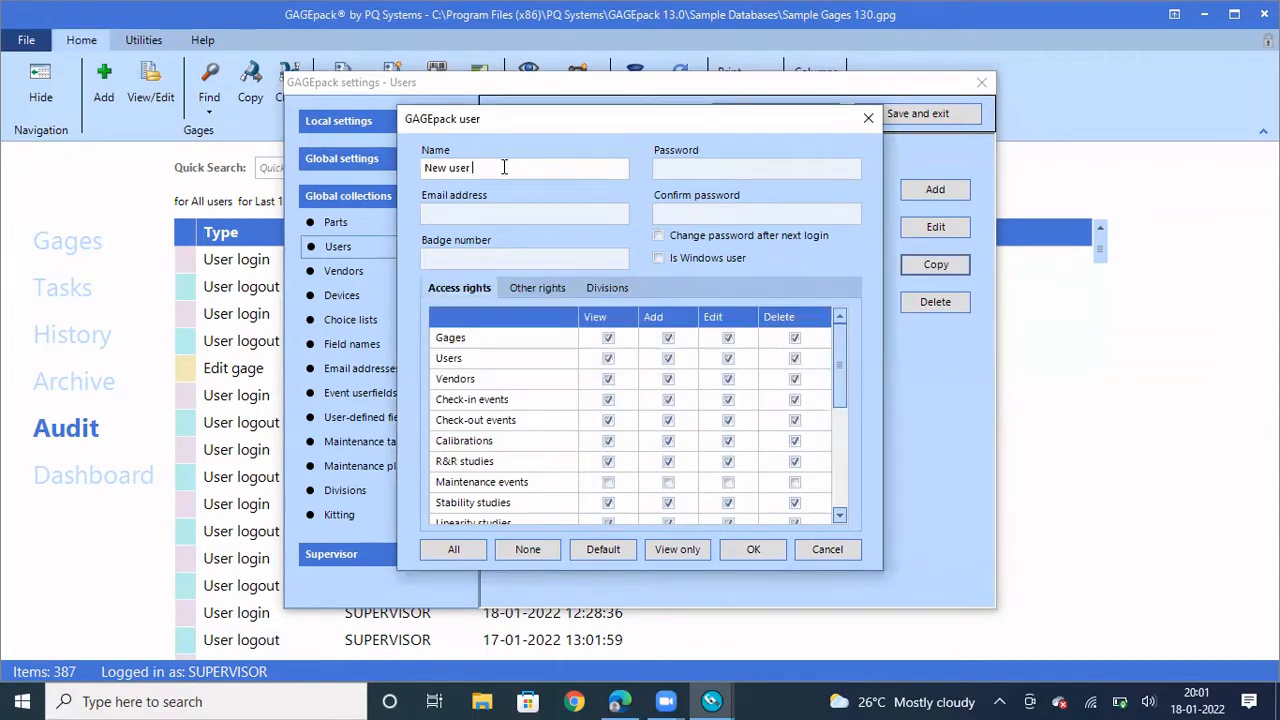
pyautogui.write('- 01')
pyautogui.click(750, 553)
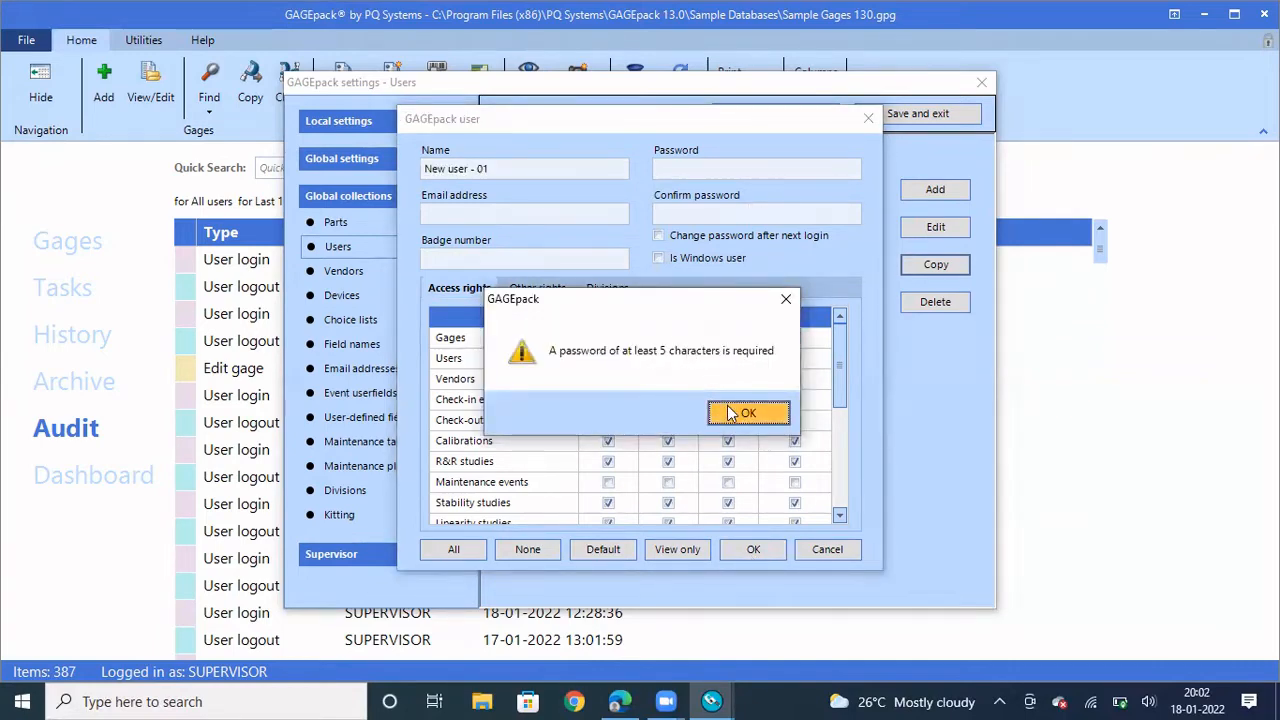
# Enter and confirm an eight-character account password, then save 'New user - 01'
pyautogui.click(729, 413)
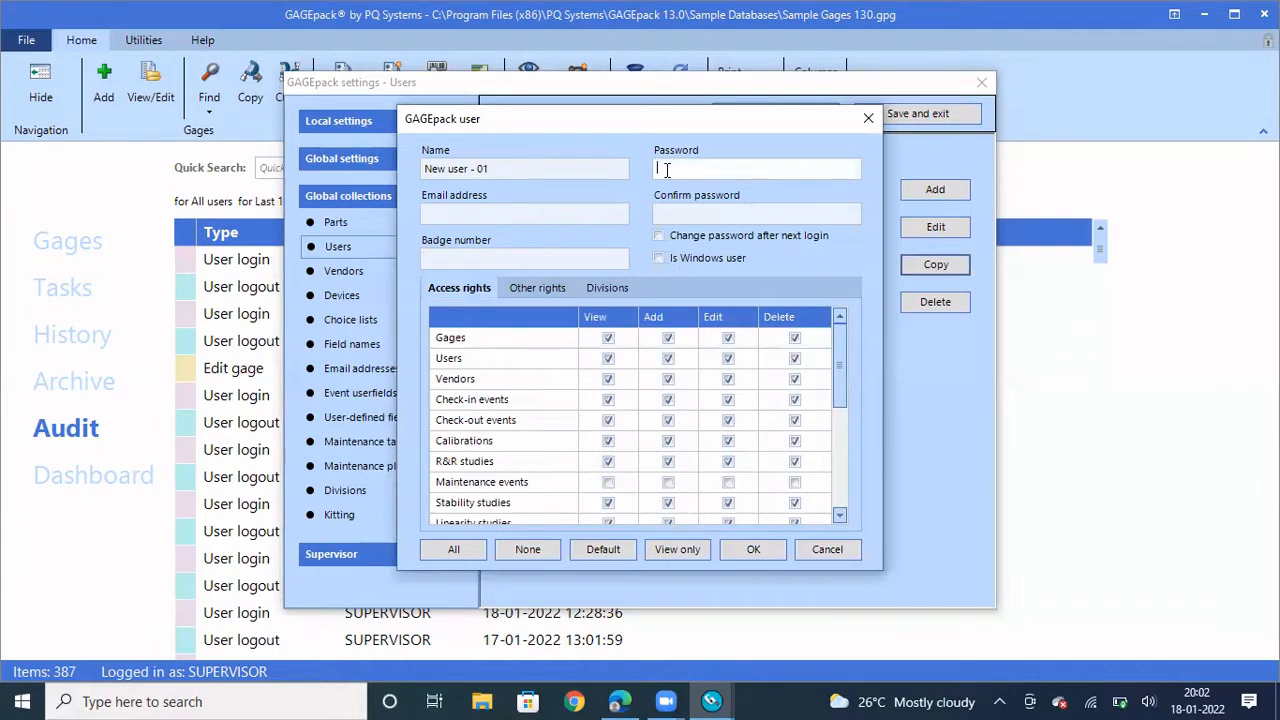
pyautogui.write('********')
pyautogui.click(668, 211)
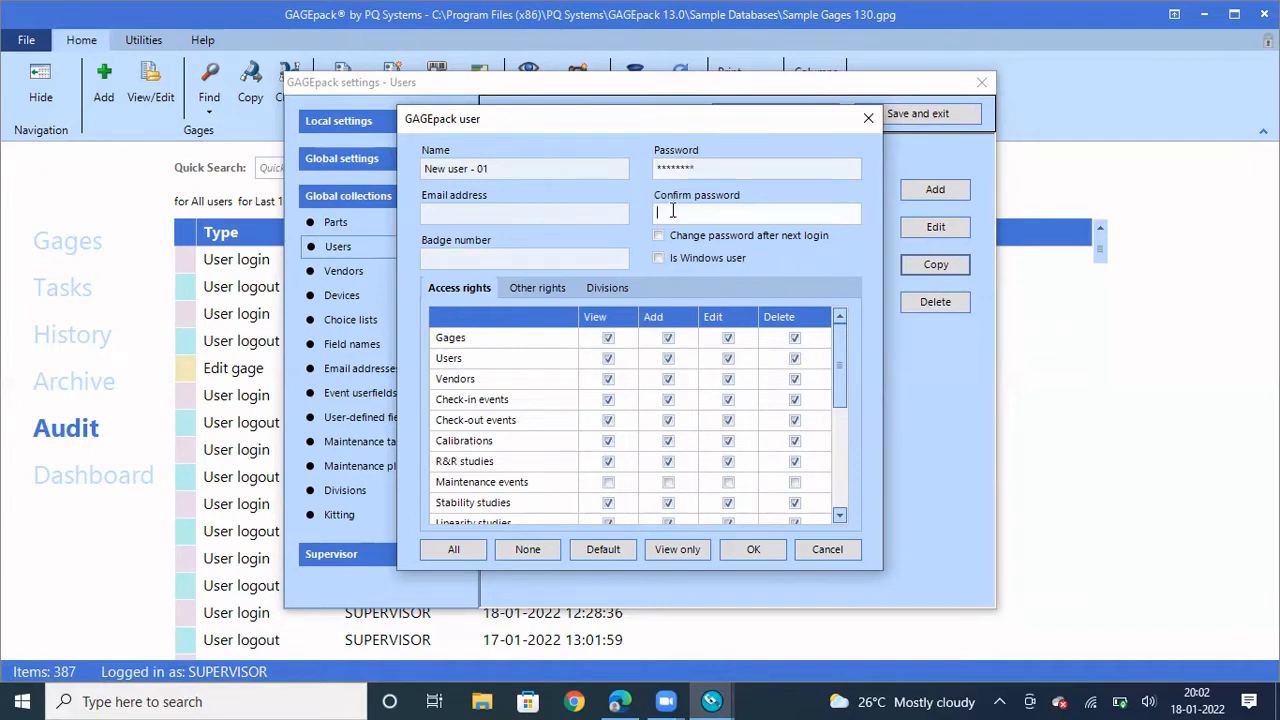
pyautogui.write('********')
pyautogui.click(759, 547)
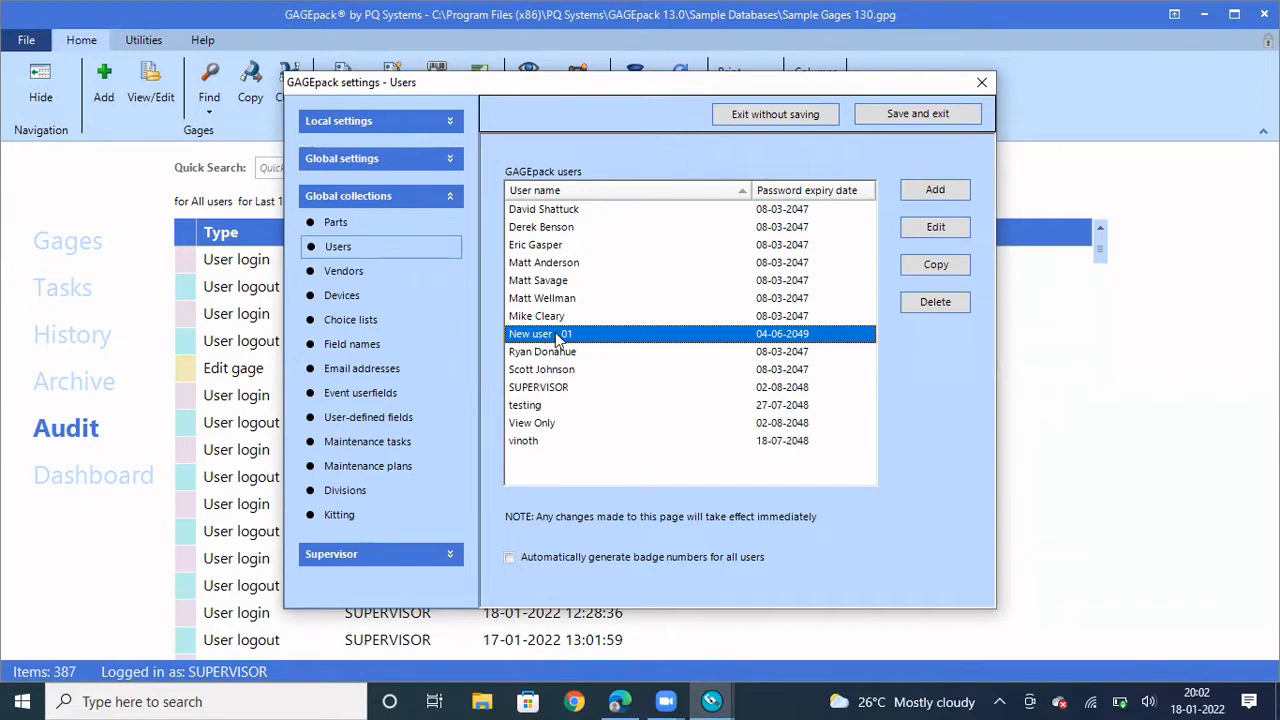
# Open an existing sample user's record and scroll through its Access rights grid
pyautogui.click(548, 372)
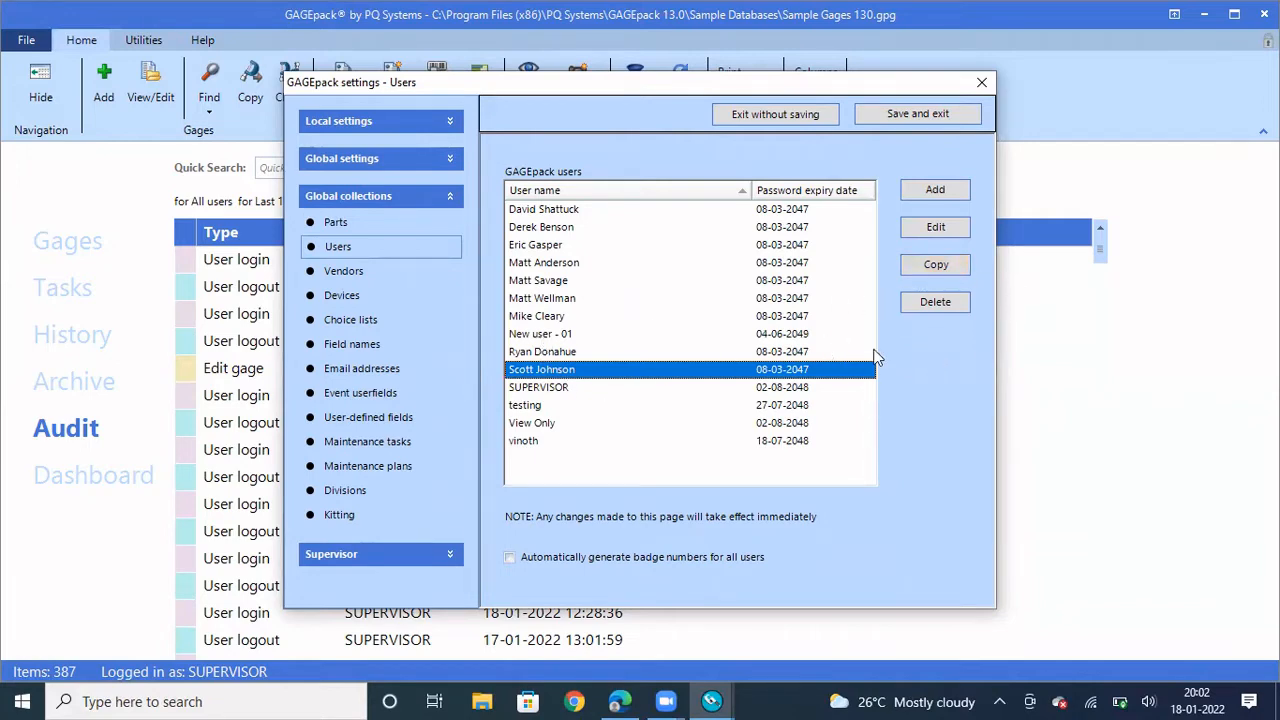
pyautogui.click(645, 350)
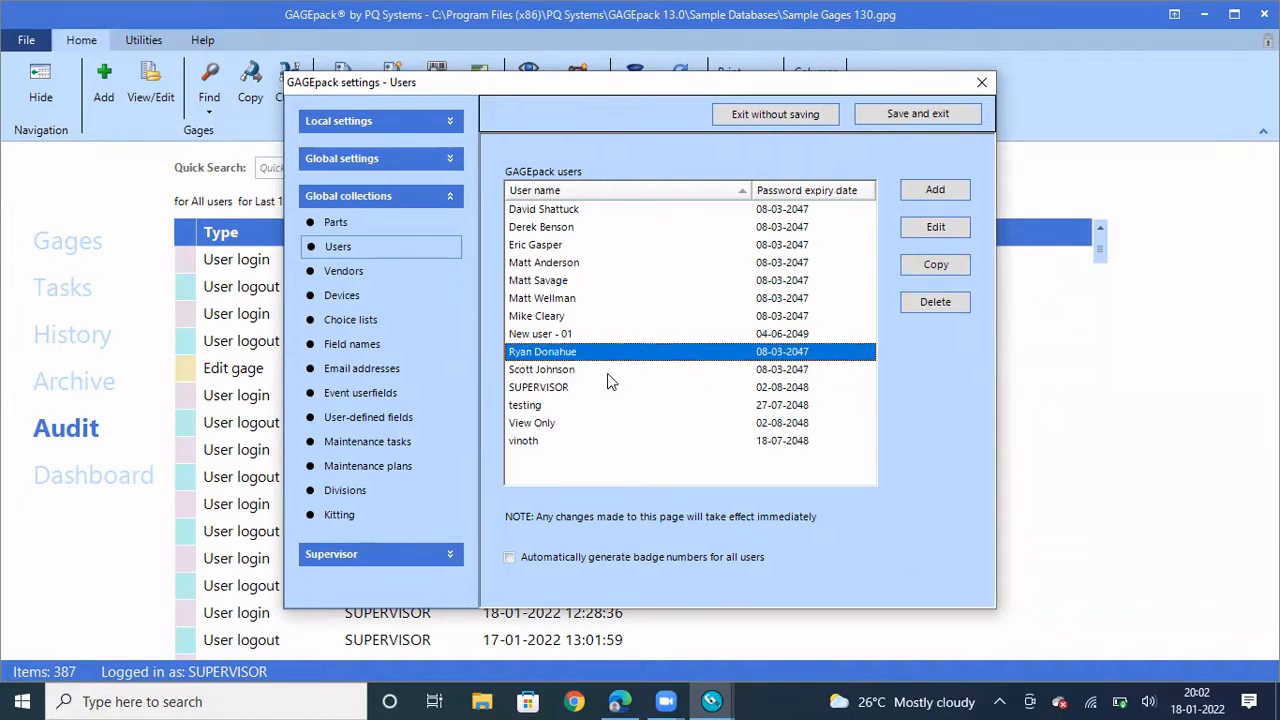
pyautogui.click(607, 372)
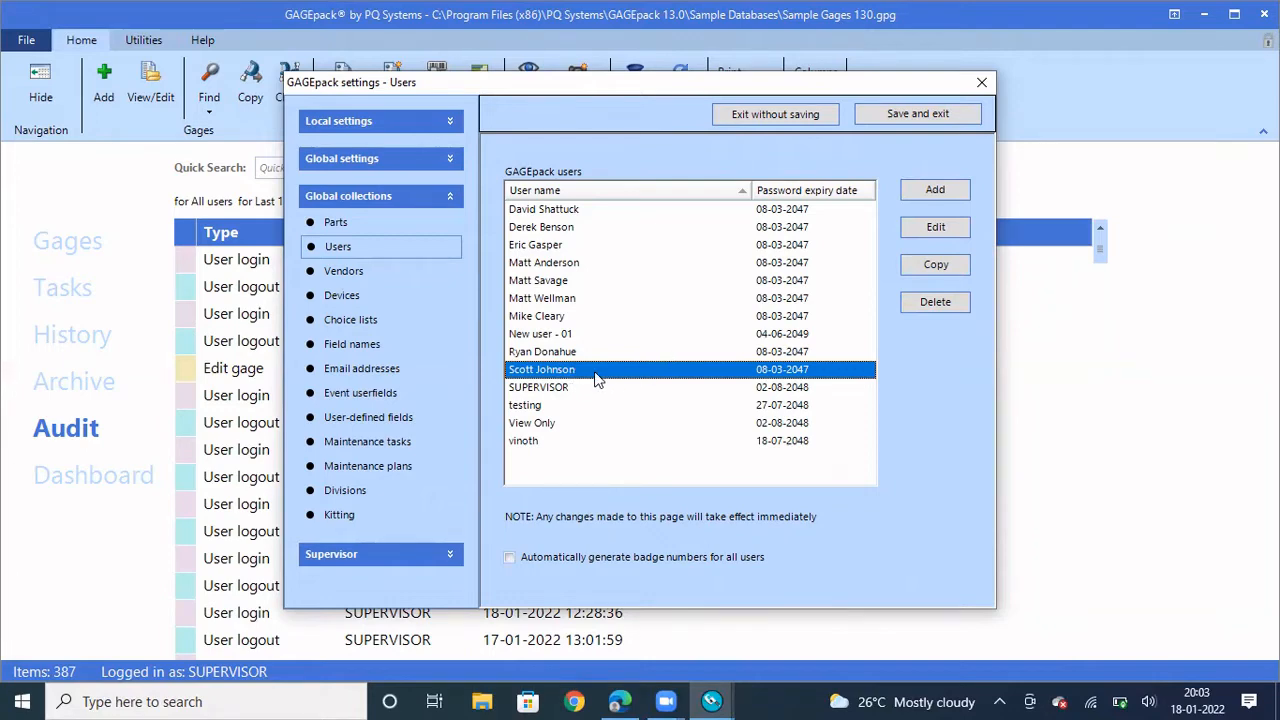
pyautogui.click(929, 228)
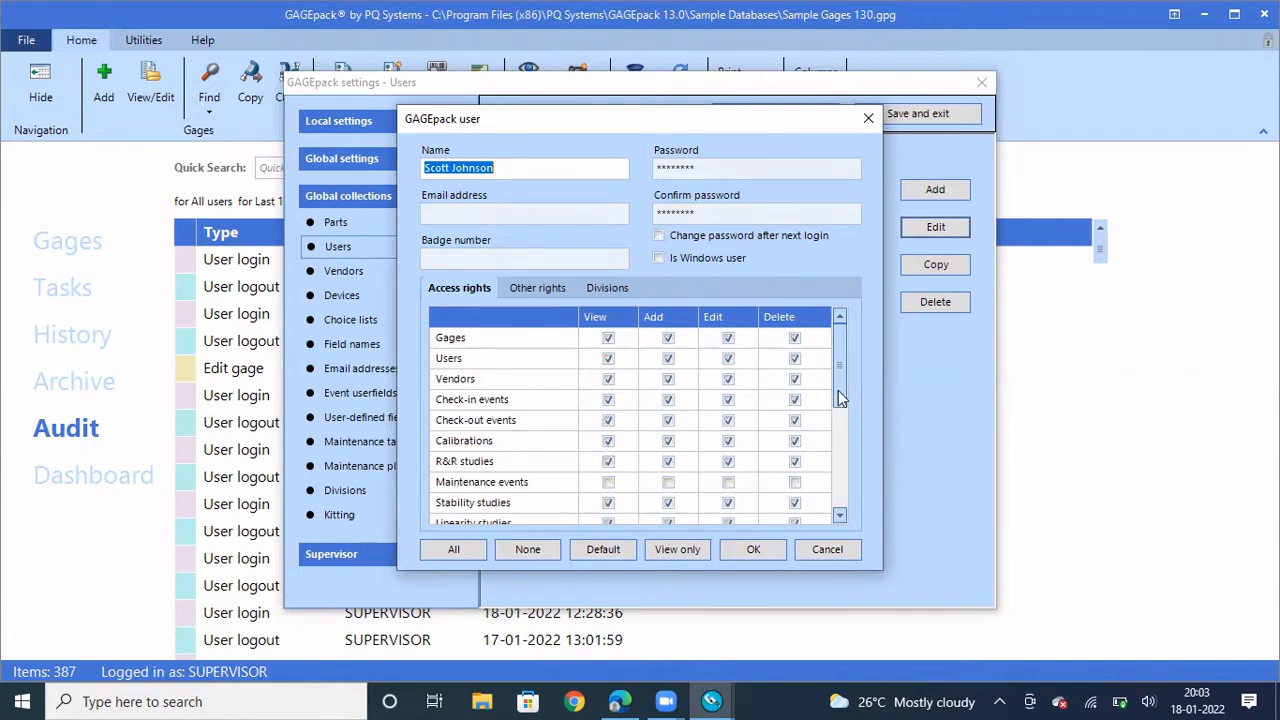
pyautogui.moveTo(838, 392); pyautogui.dragTo(836, 448)
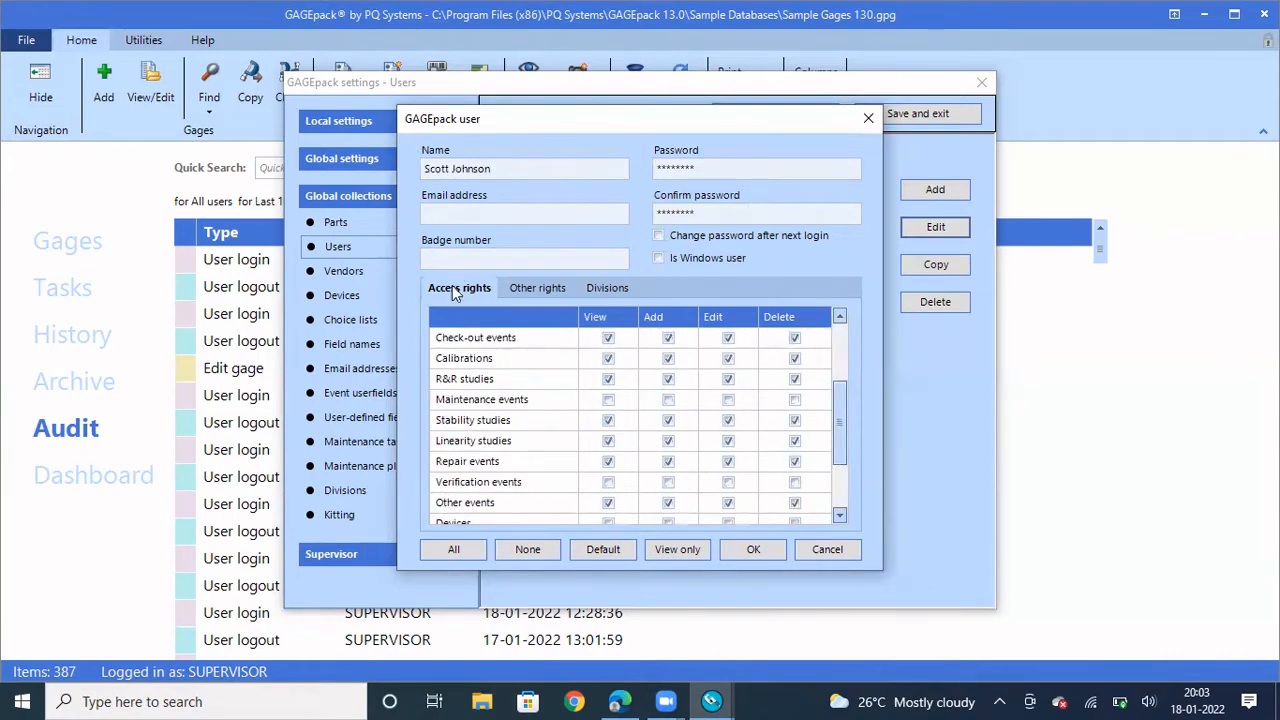
pyautogui.click(546, 295)
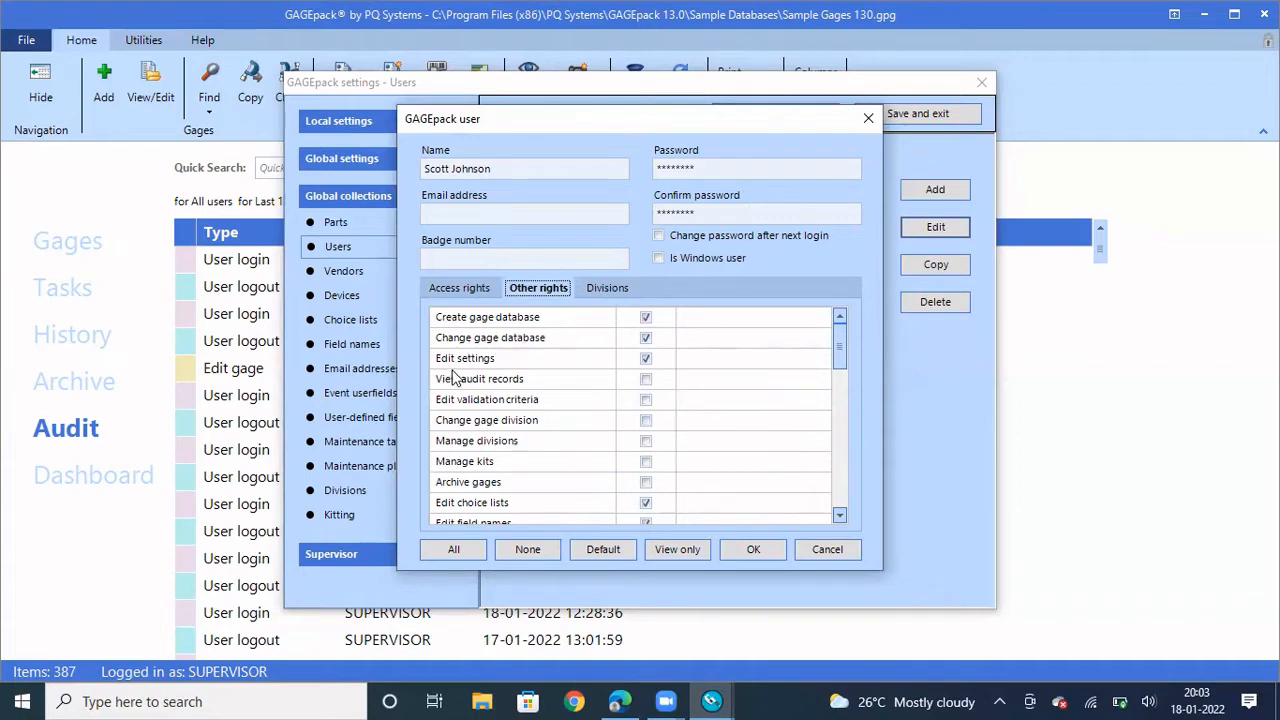
pyautogui.click(614, 288)
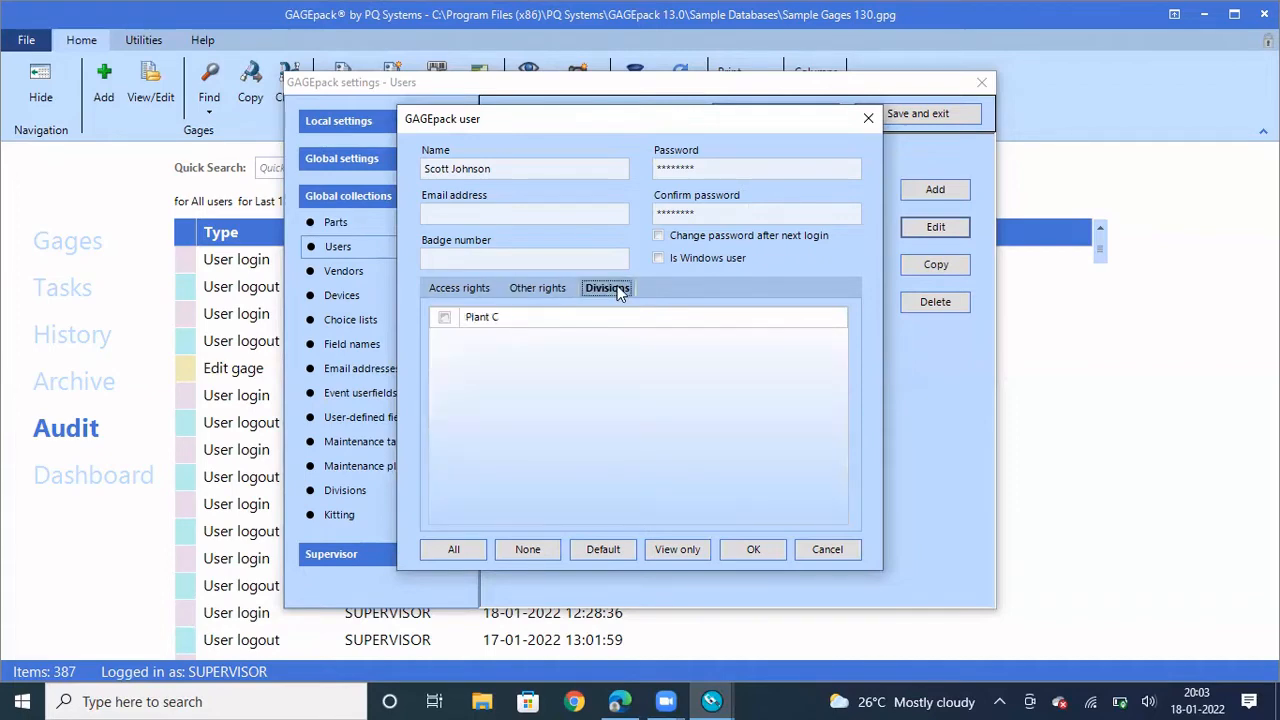
pyautogui.click(444, 319)
pyautogui.click(523, 291)
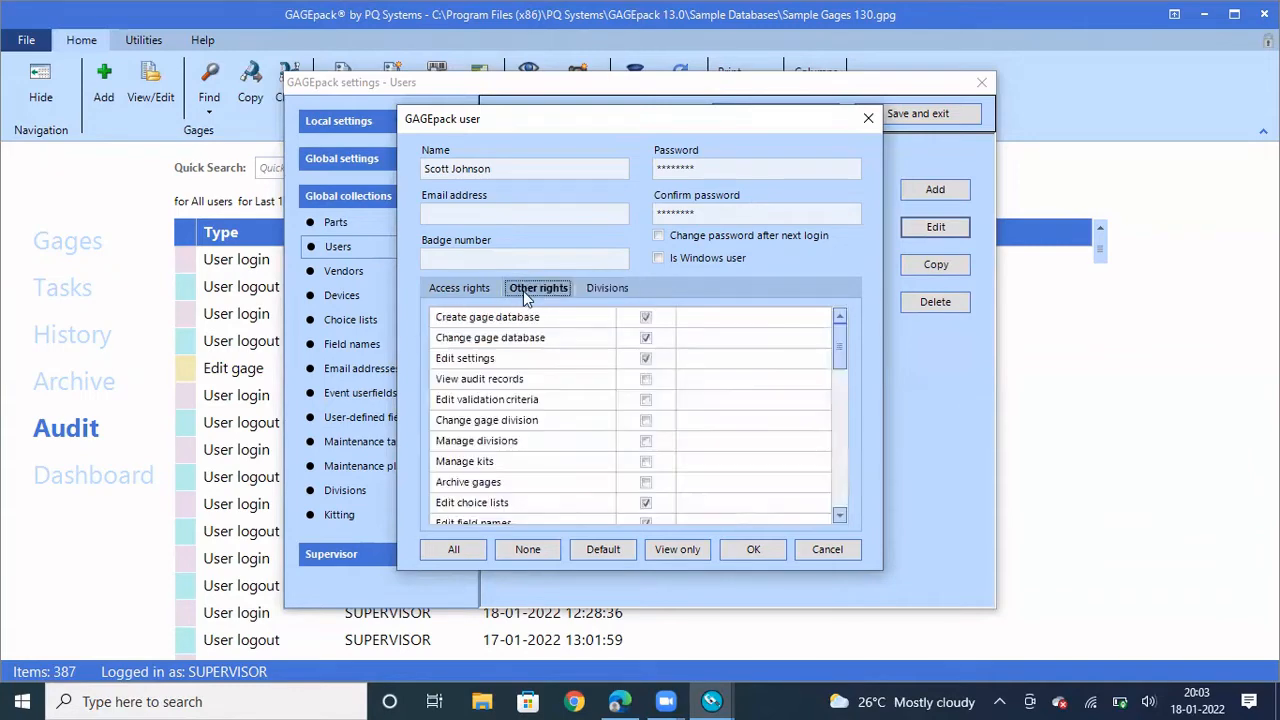
pyautogui.click(611, 292)
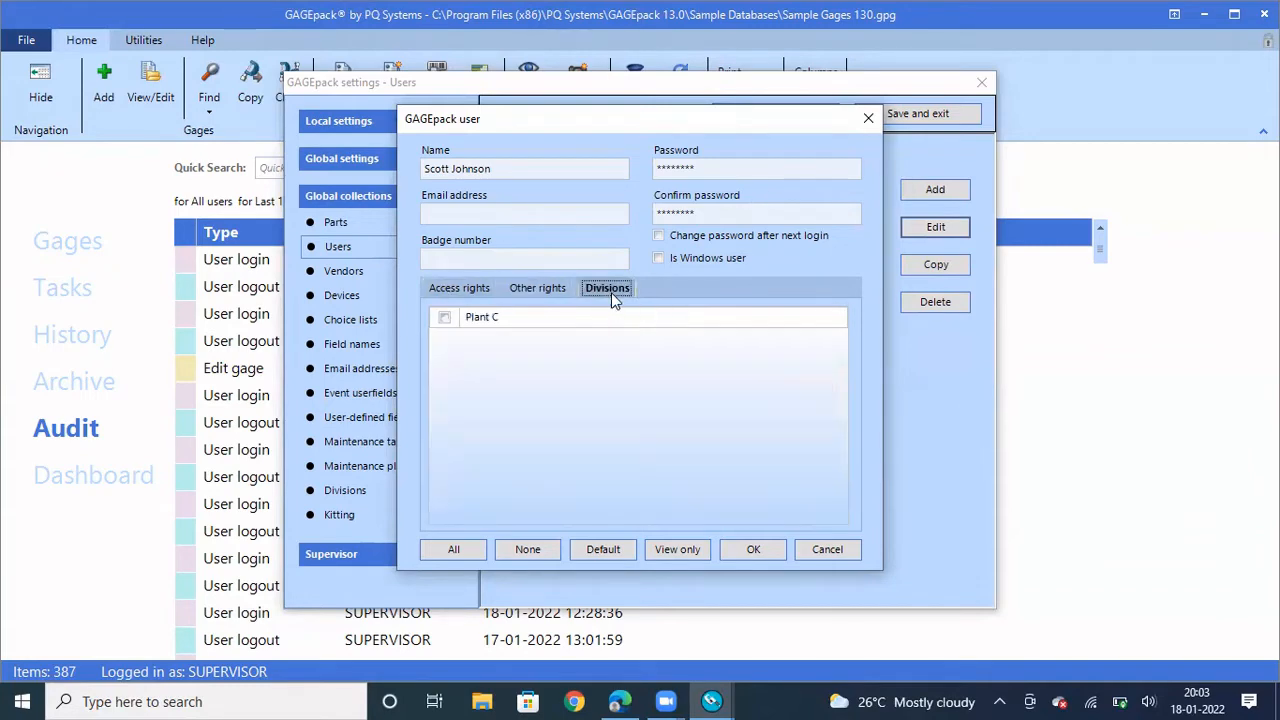
pyautogui.click(452, 289)
pyautogui.click(520, 292)
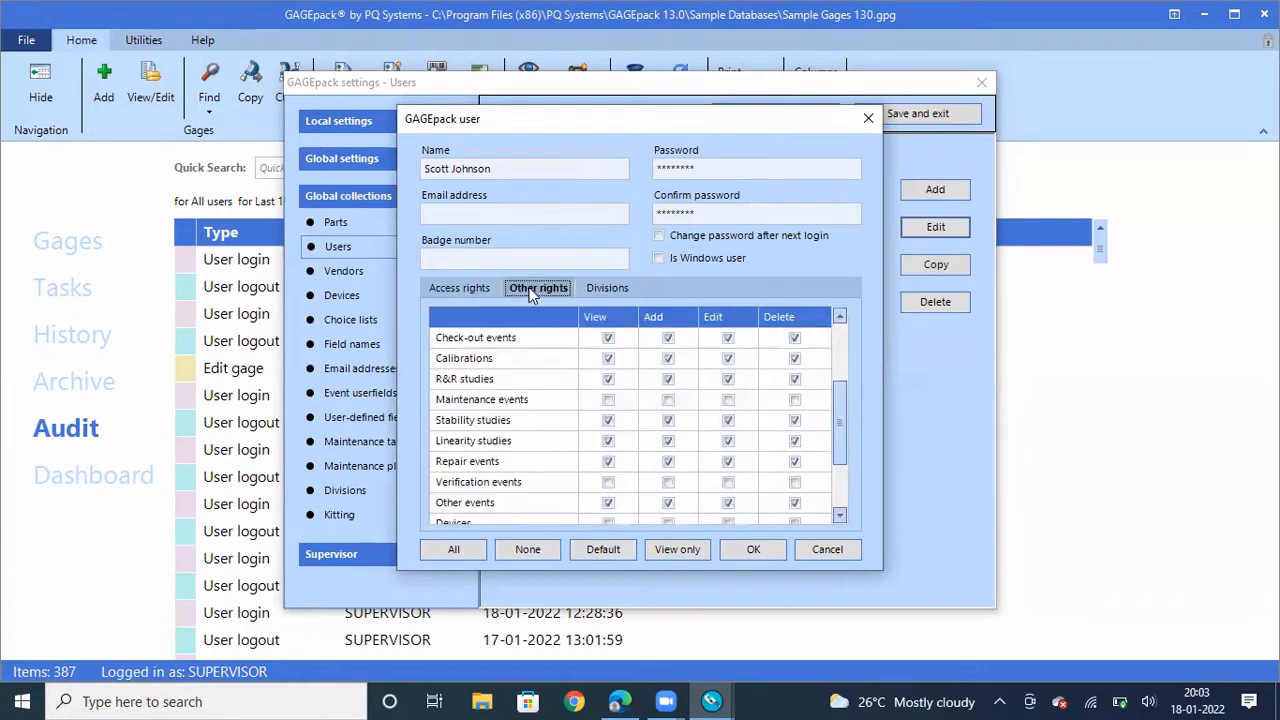
pyautogui.click(614, 288)
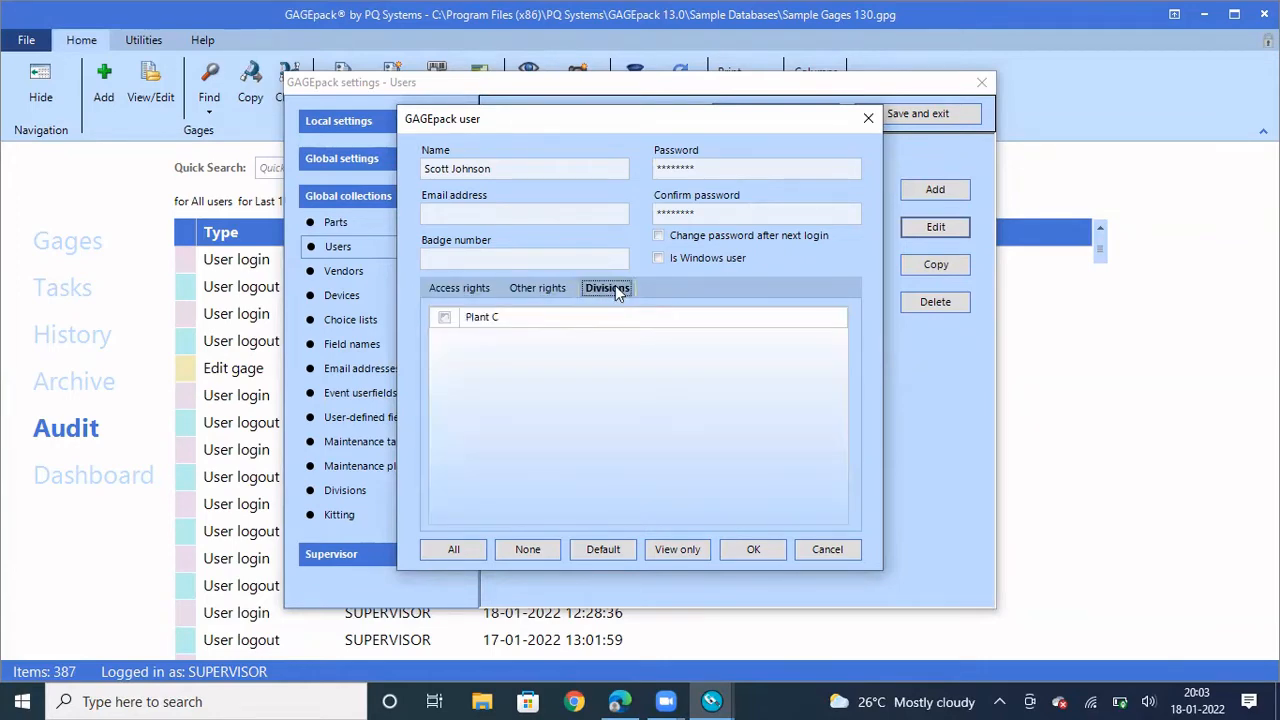
pyautogui.click(460, 288)
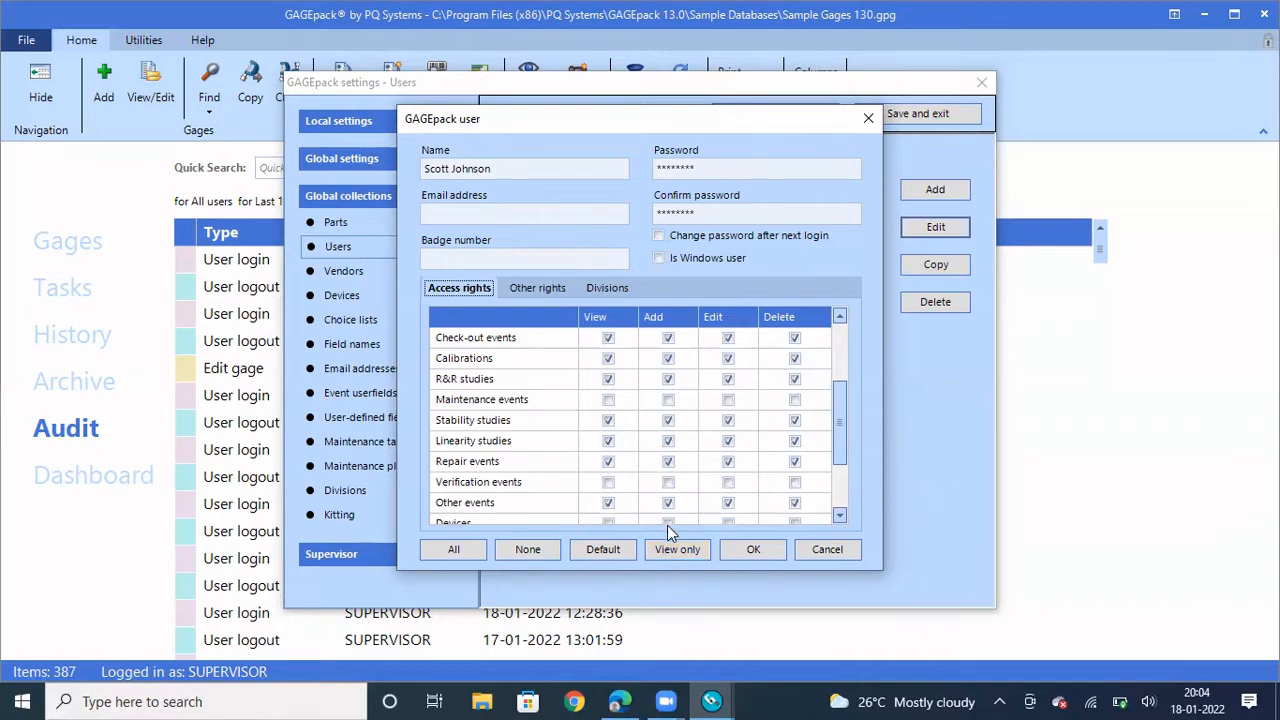
# Try View only and Default, then grant the user every access right, including delete, with All
pyautogui.click(672, 552)
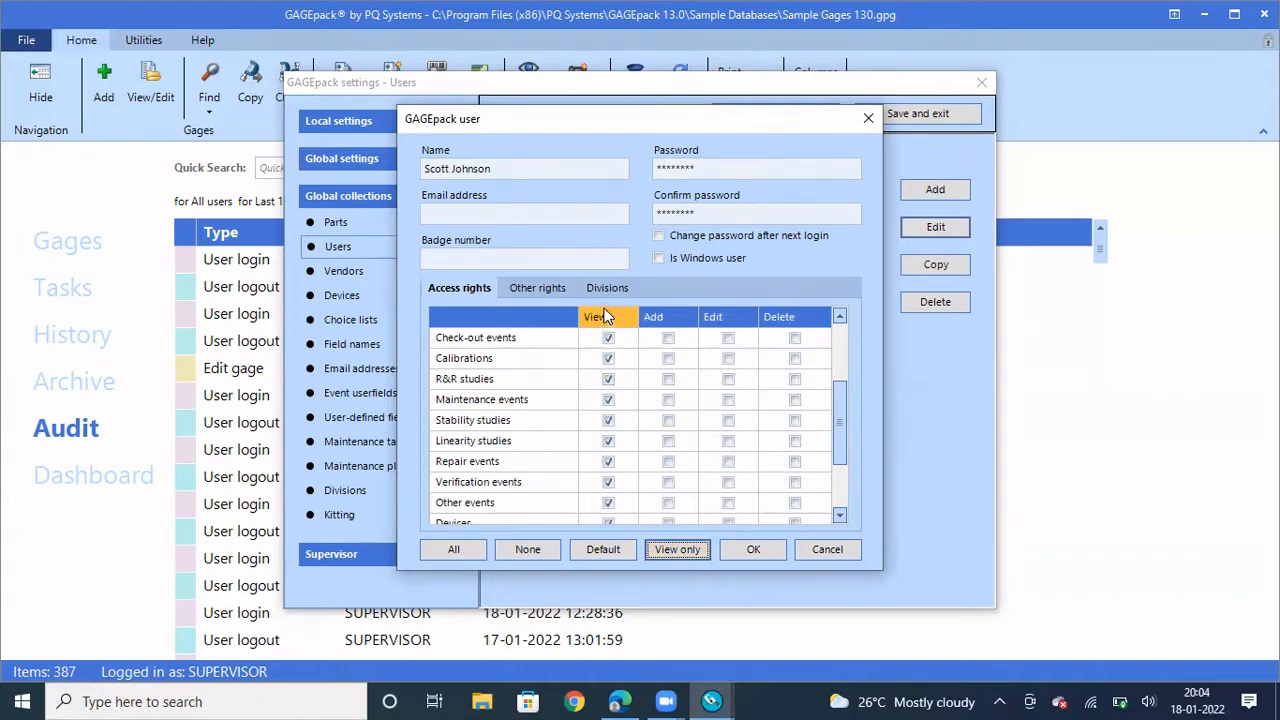
pyautogui.click(605, 549)
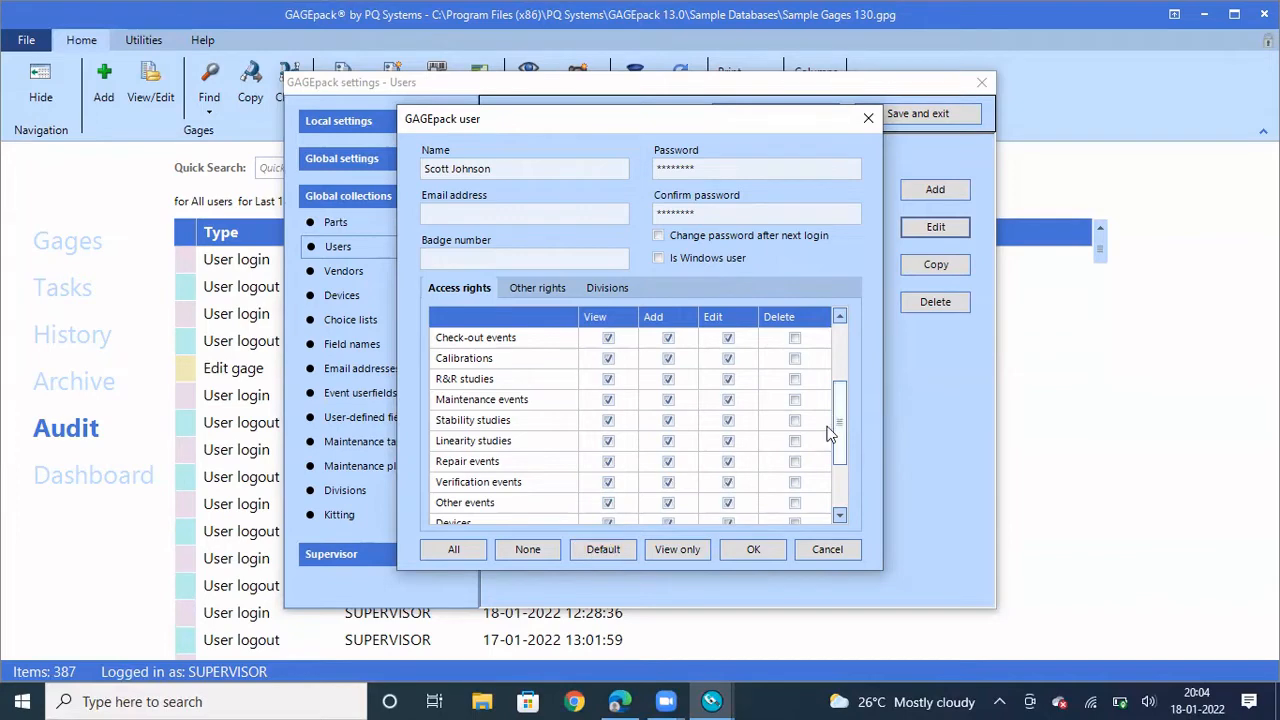
pyautogui.scroll(-1, 825, 455)
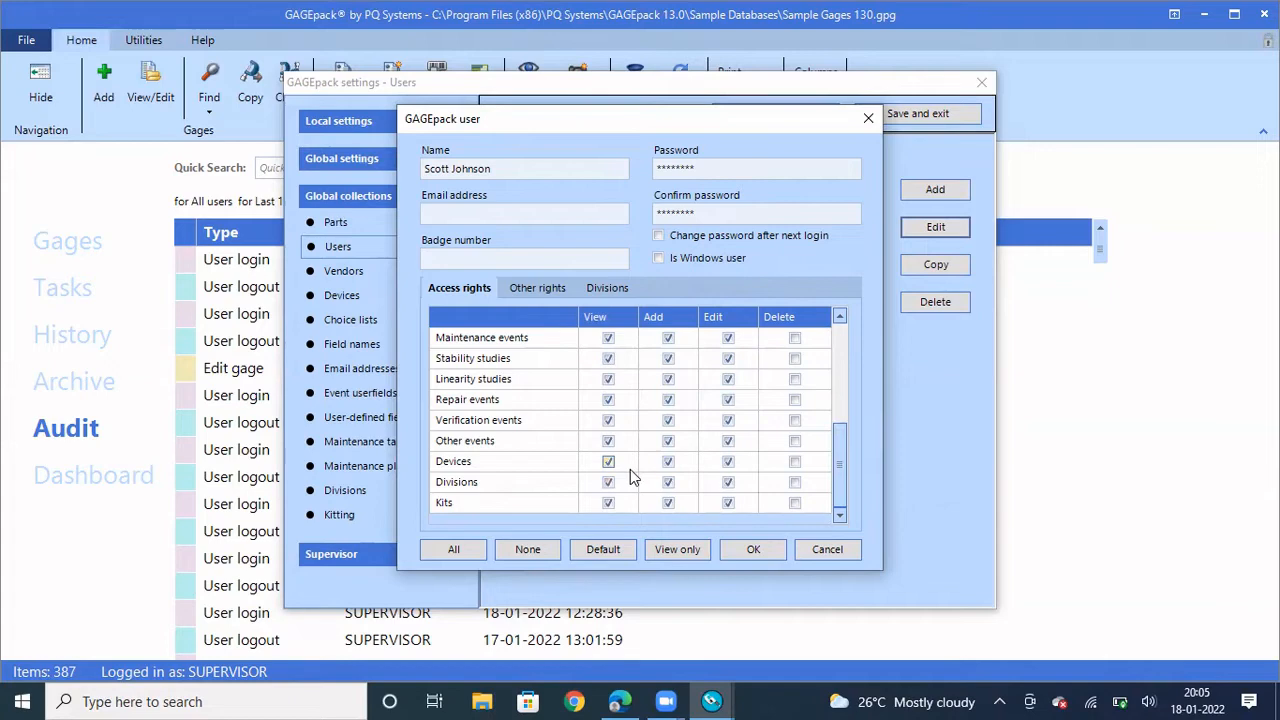
pyautogui.click(442, 553)
# Verify all Other rights and Plant C division access are granted, then save the user record
pyautogui.click(537, 290)
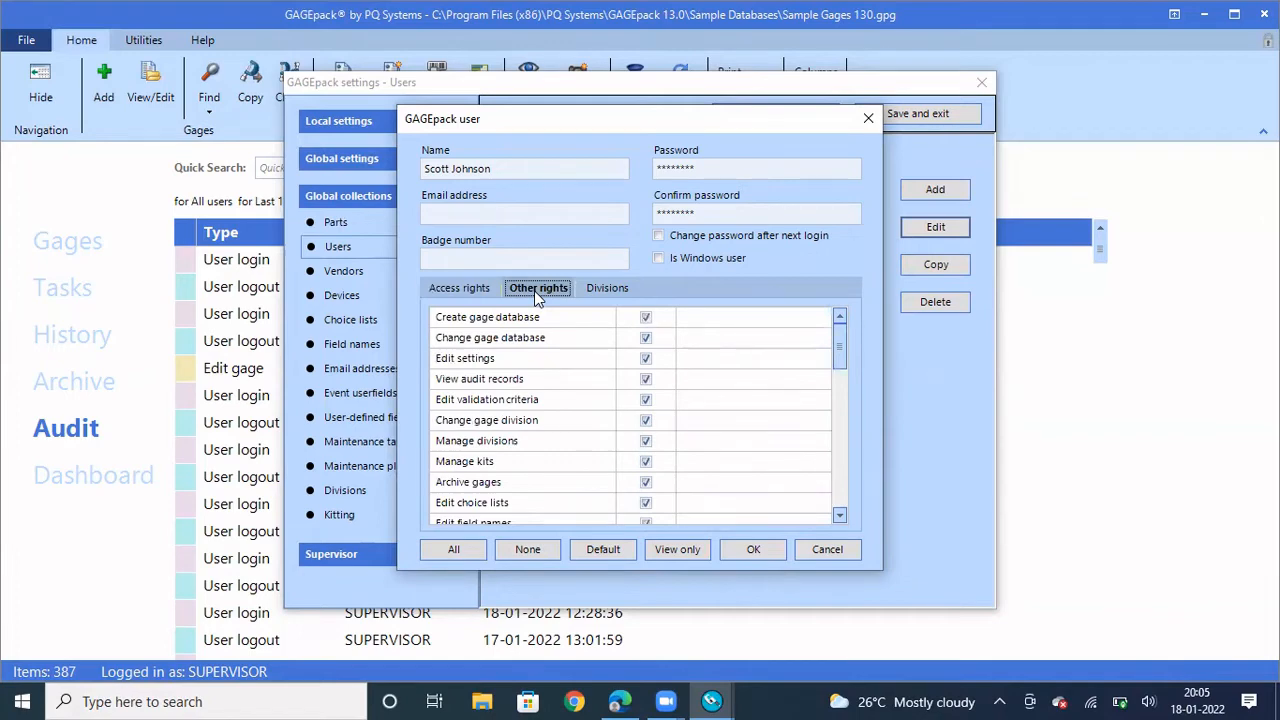
pyautogui.click(609, 288)
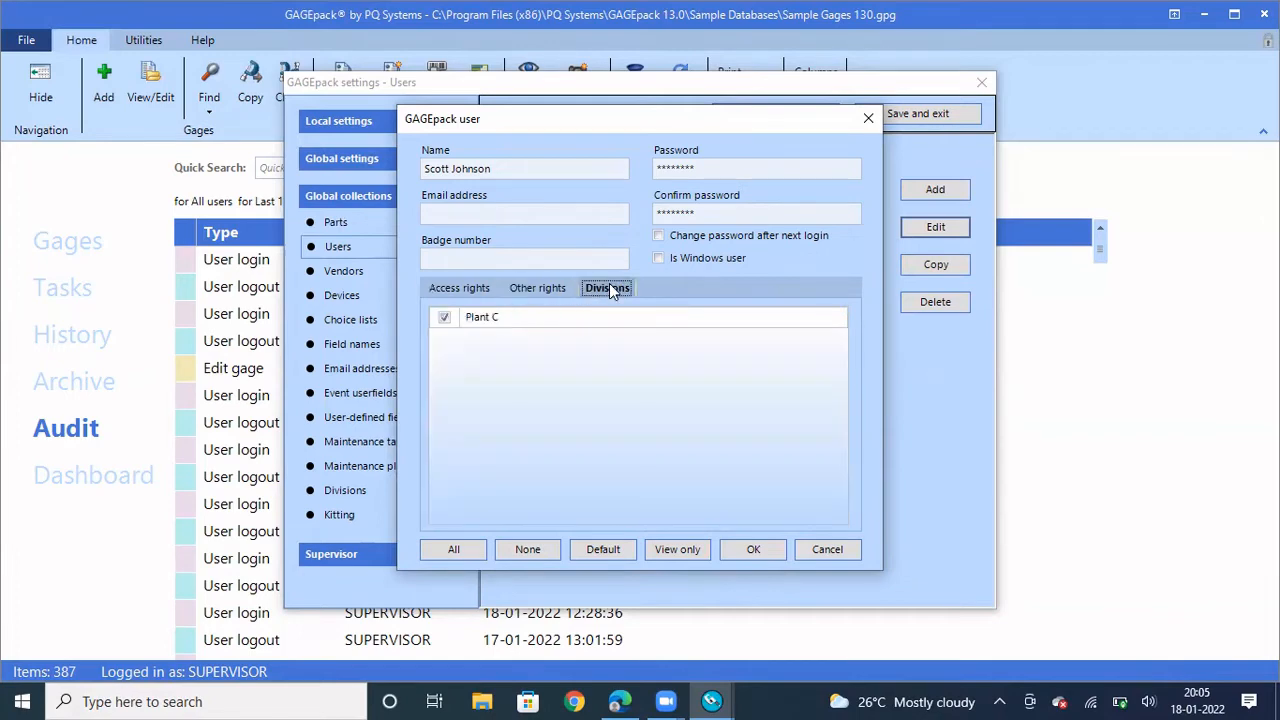
pyautogui.click(549, 288)
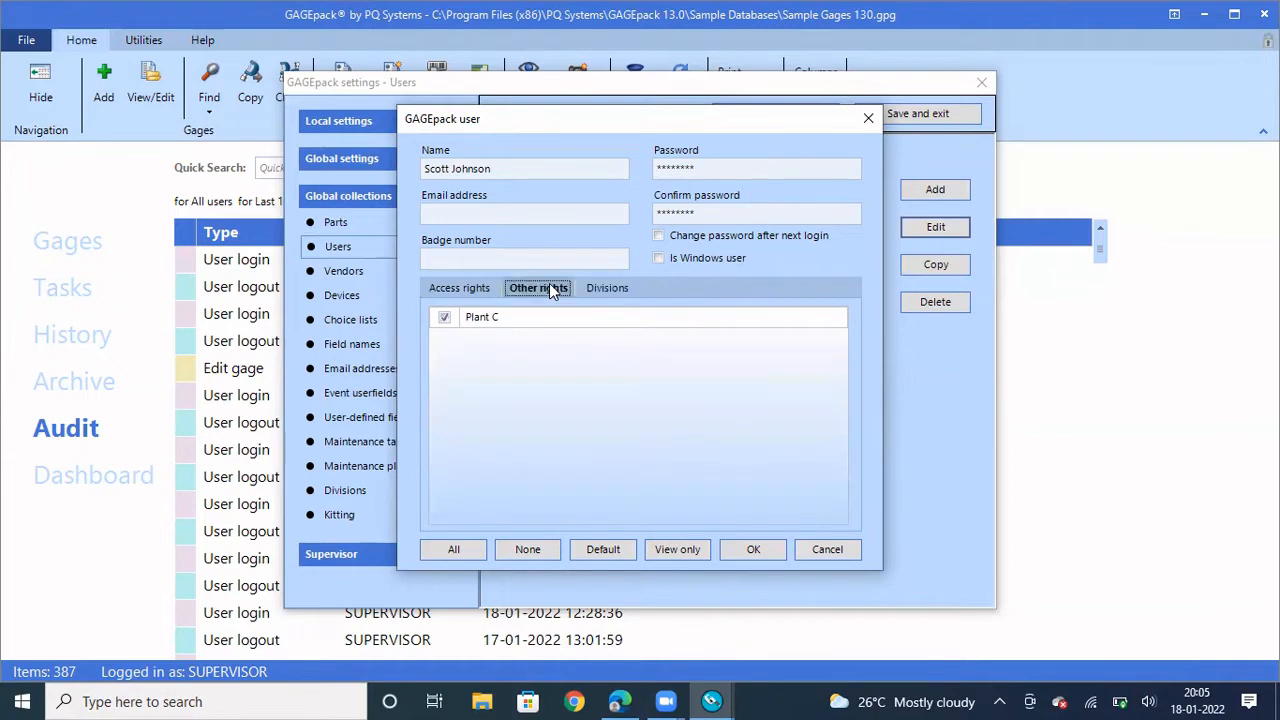
pyautogui.click(478, 289)
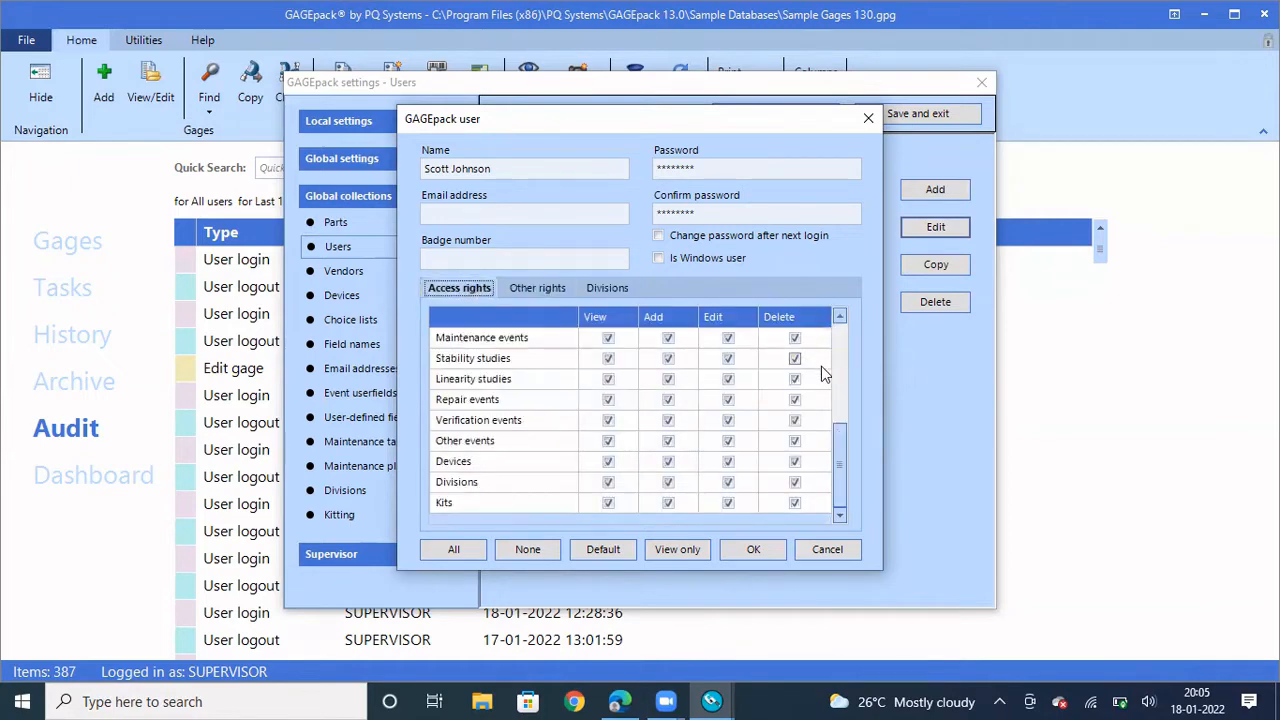
pyautogui.click(838, 340)
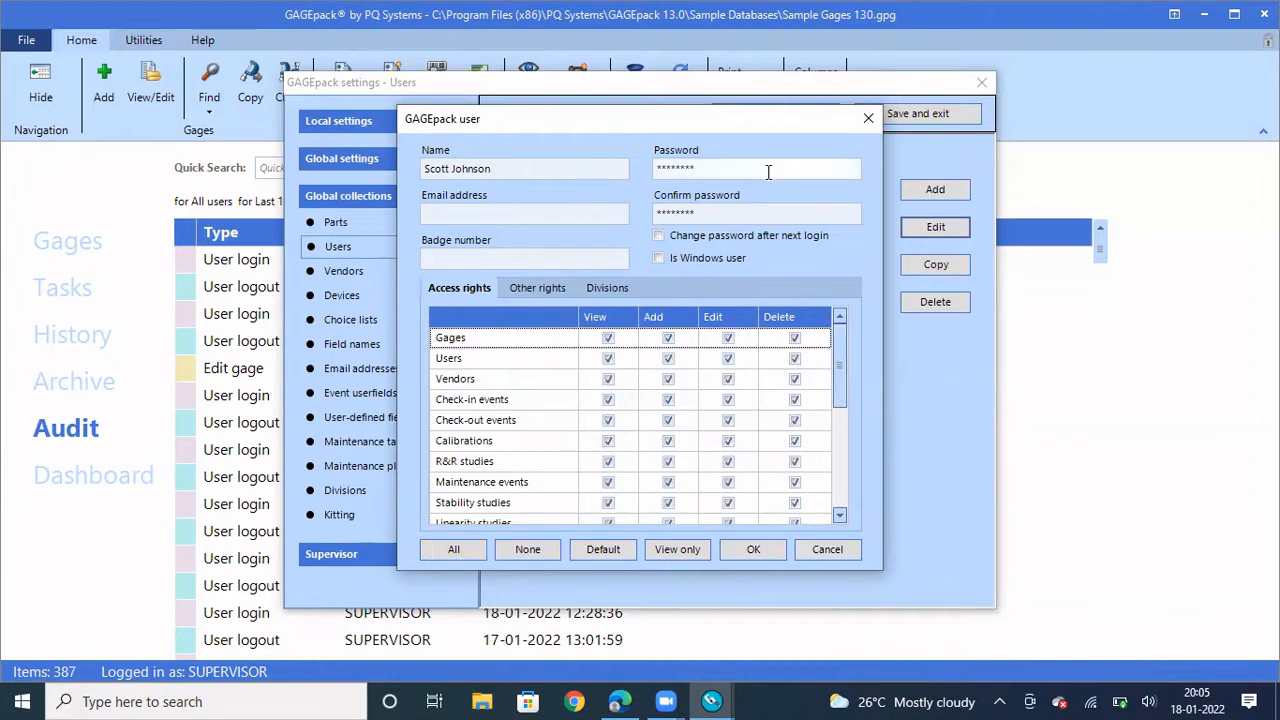
pyautogui.click(753, 551)
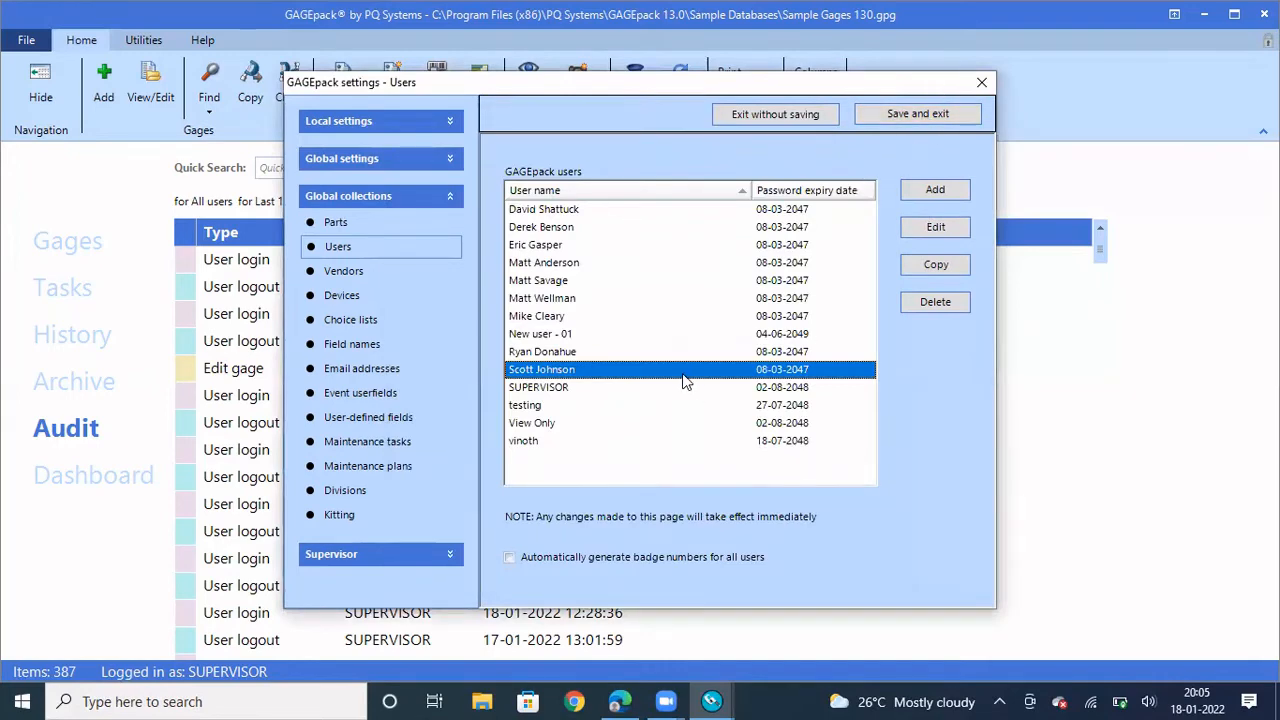
pyautogui.doubleClick(645, 377)
# Start a new user and name it 'Vinoth - 01', correcting typos along the way
pyautogui.click(930, 191)
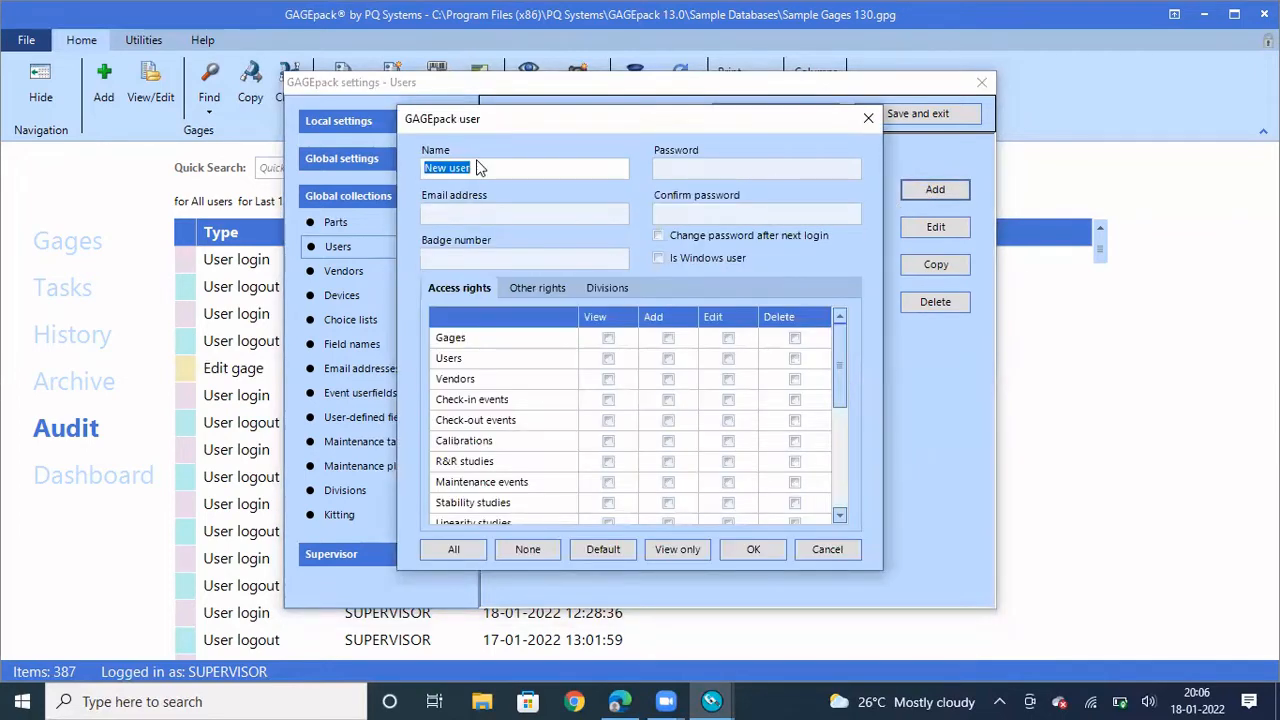
pyautogui.write('V')
pyautogui.press('BackSpace')
pyautogui.write('Vinoth')
pyautogui.write(' - ')
pyautogui.write('o1')
pyautogui.press('BackSpace')
pyautogui.press('BackSpace')
pyautogui.write('01')
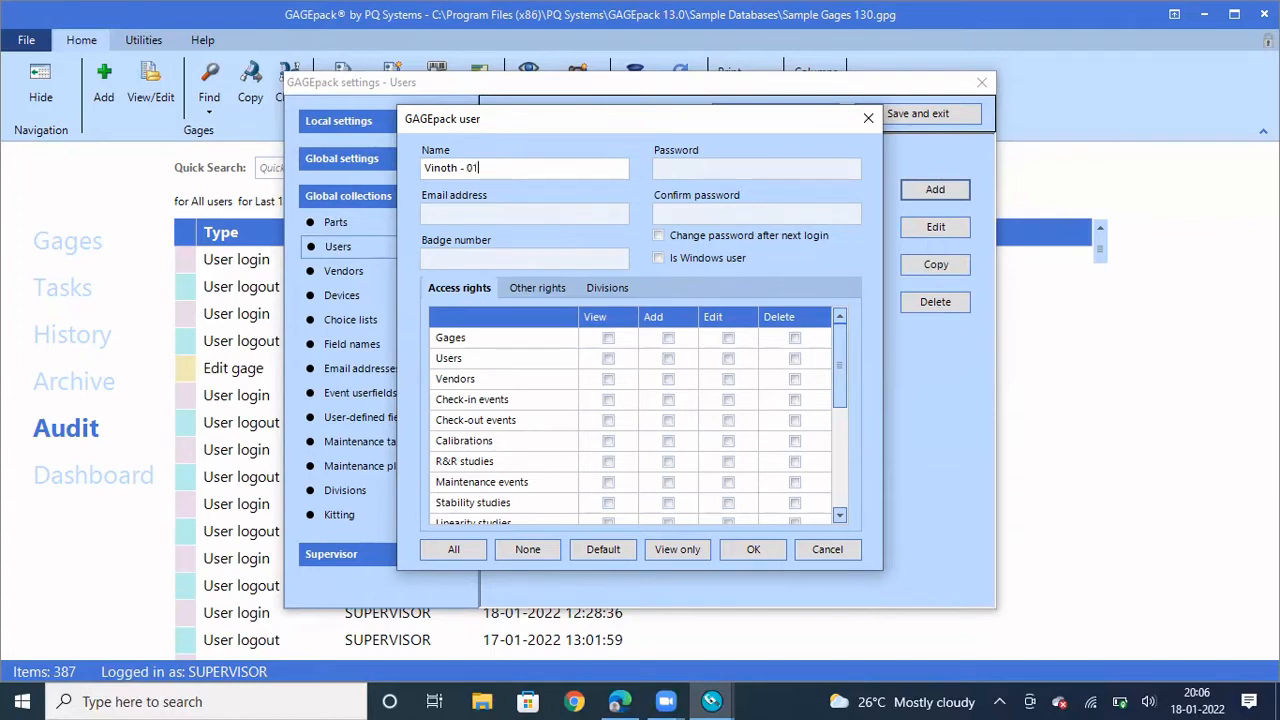
# Apply Default access rights, enter and confirm the account password, and create the user
pyautogui.click(594, 553)
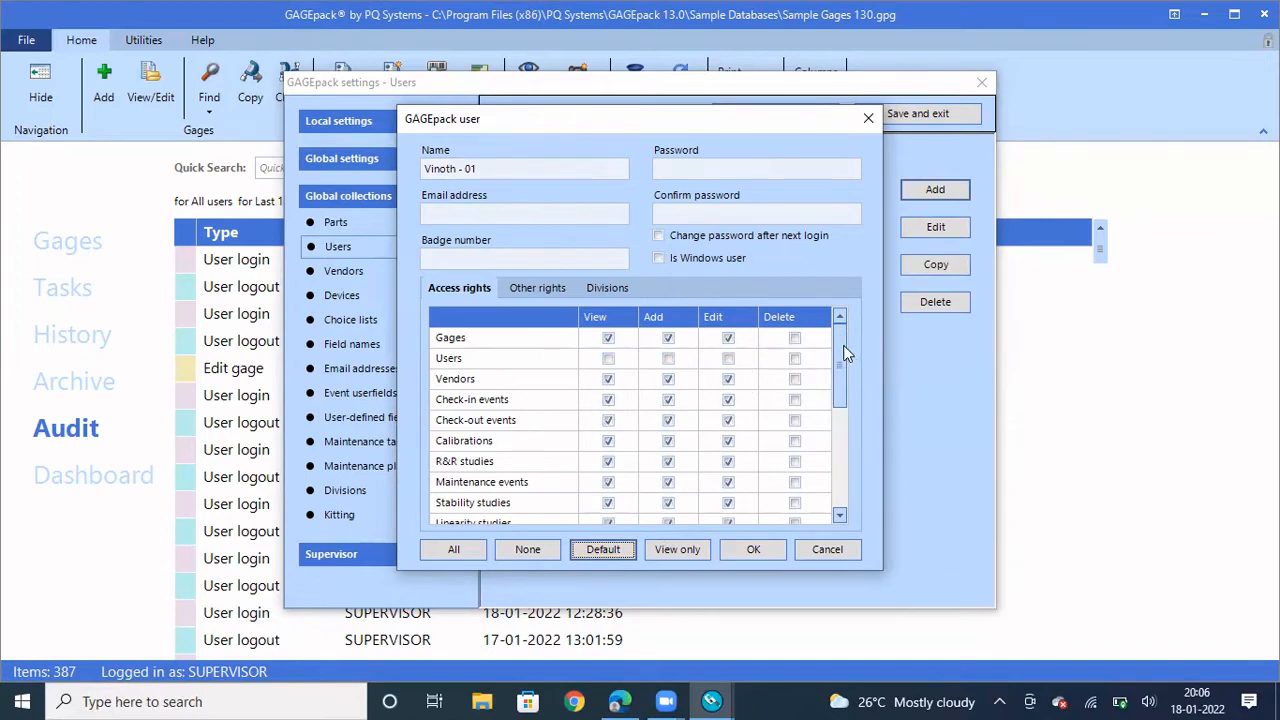
pyautogui.moveTo(845, 352); pyautogui.dragTo(838, 470)
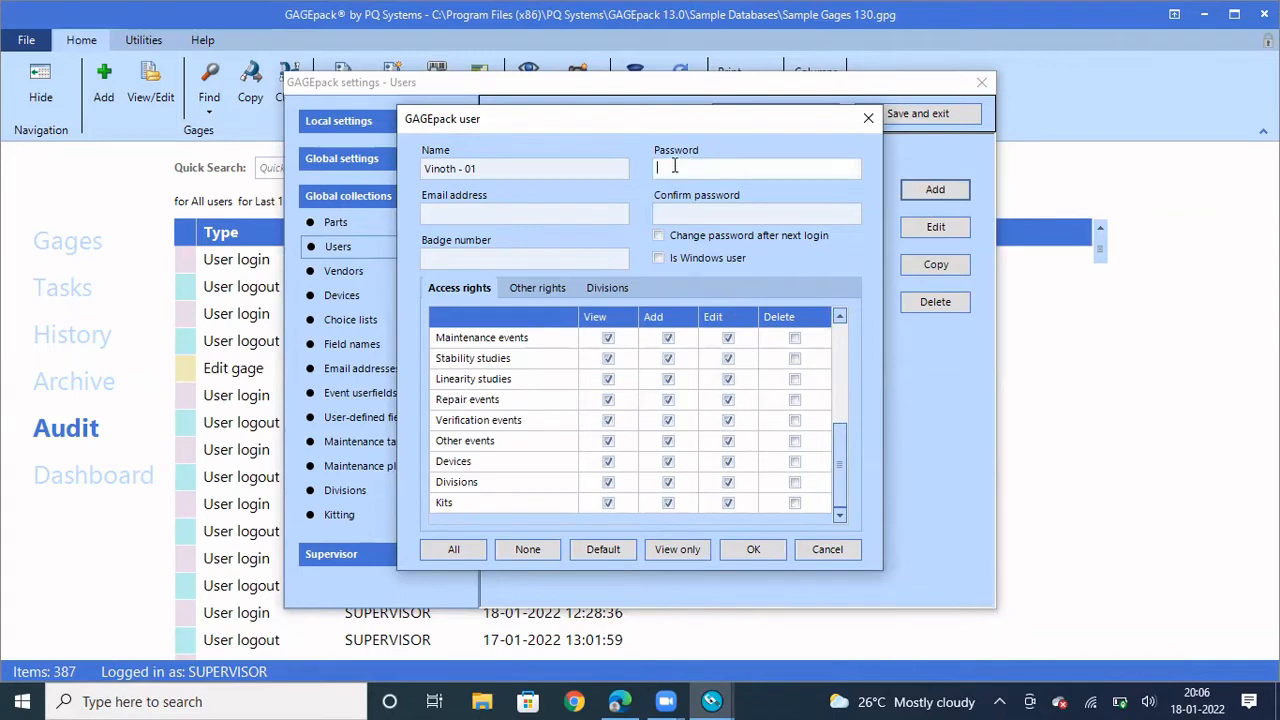
pyautogui.write('12345678')
pyautogui.press('Tab')
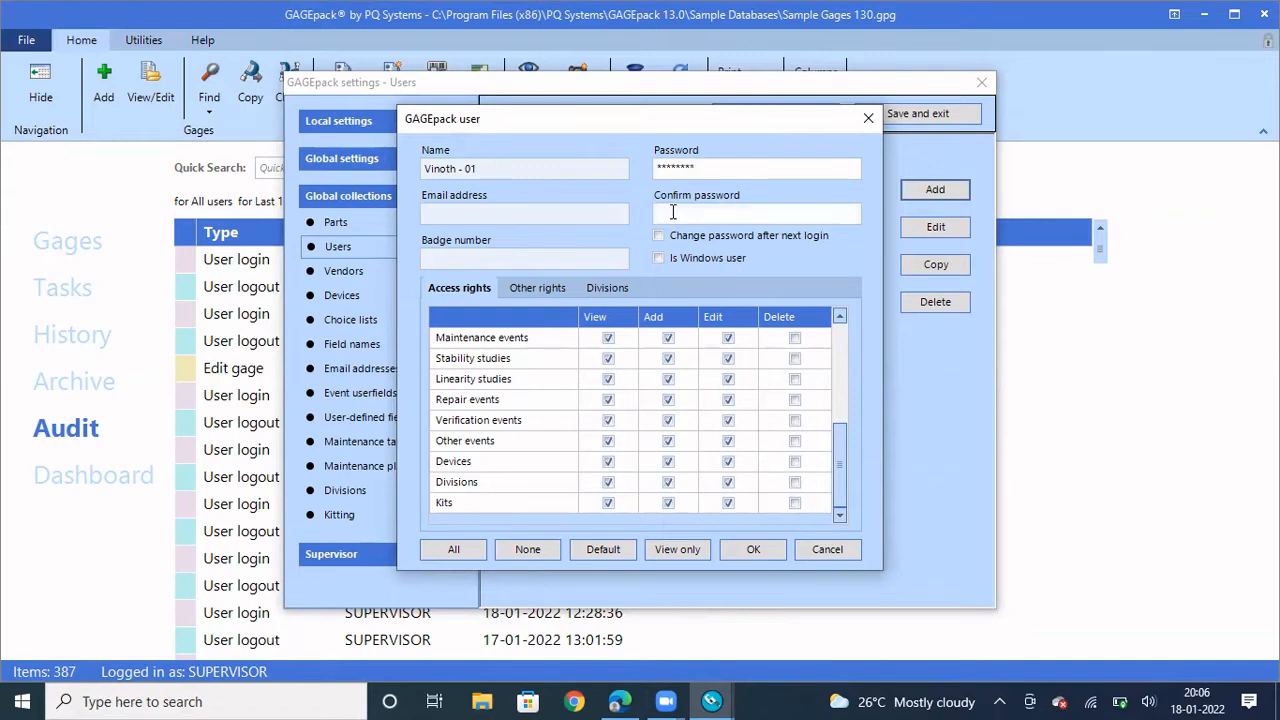
pyautogui.write('1234567')
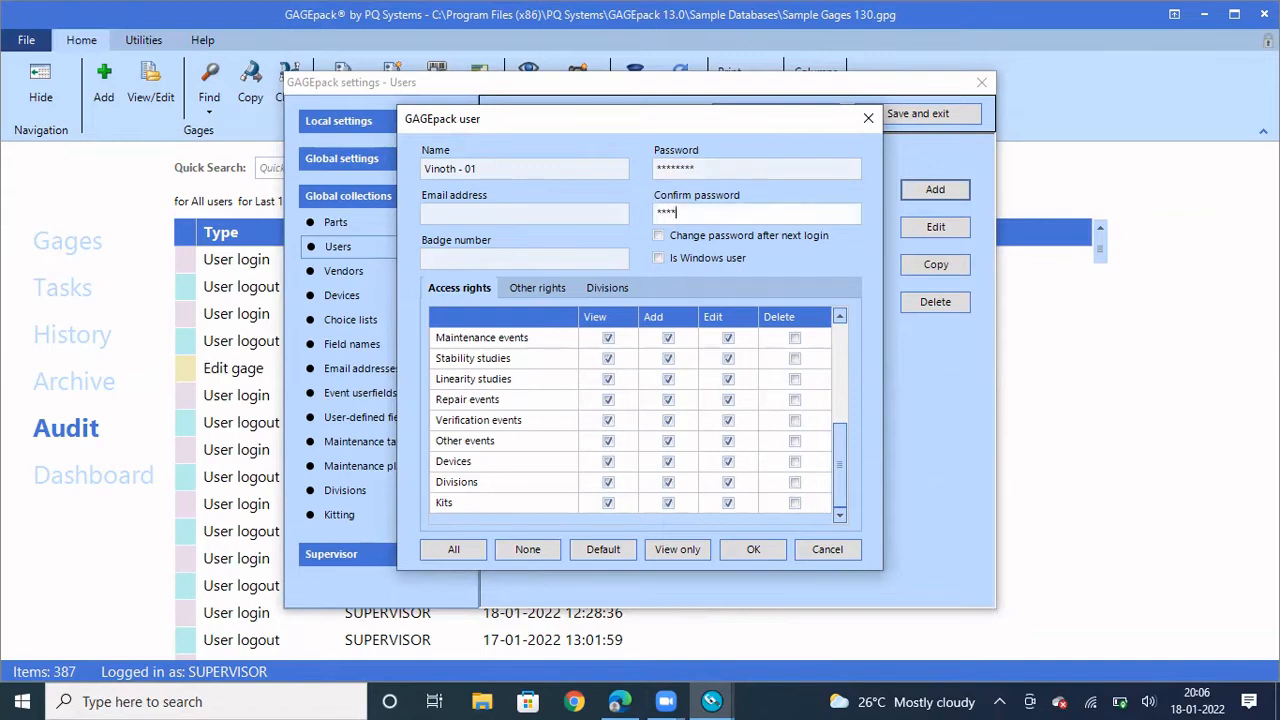
pyautogui.write('8')
pyautogui.click(754, 550)
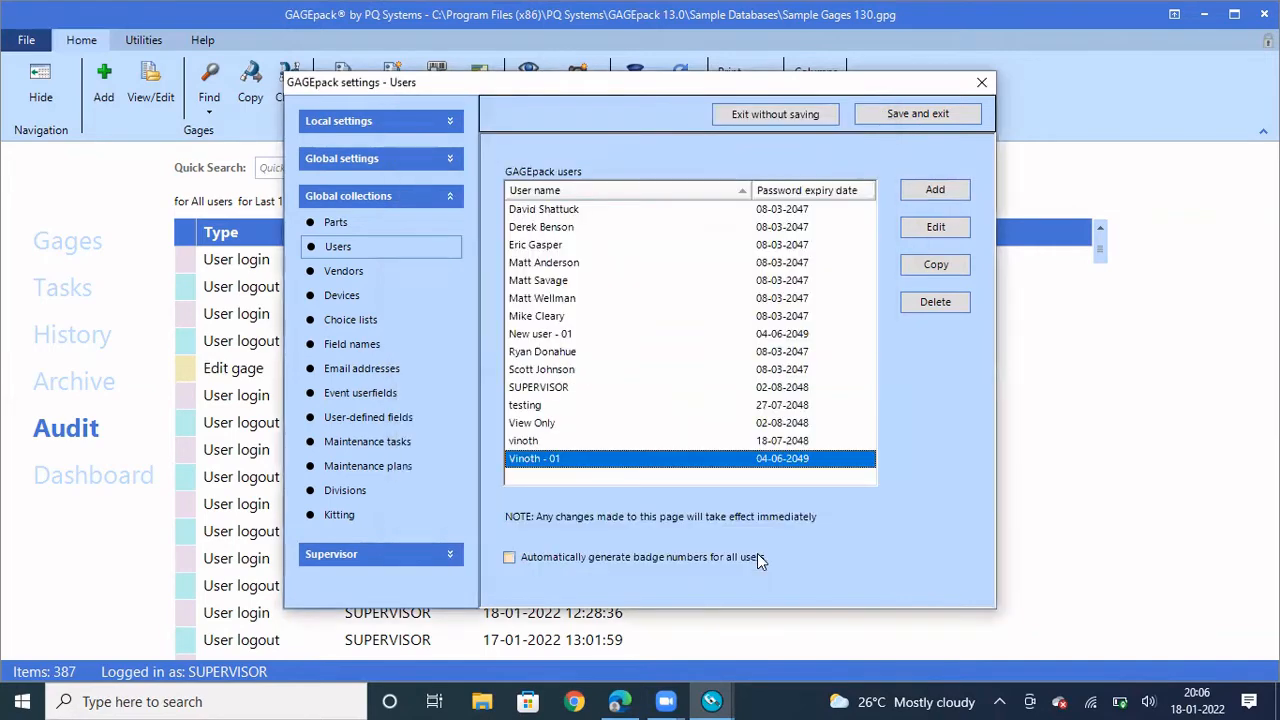
# Save the user settings, then check Switch user's name list offers Vinoth - 01 and close it without switching
pyautogui.click(933, 118)
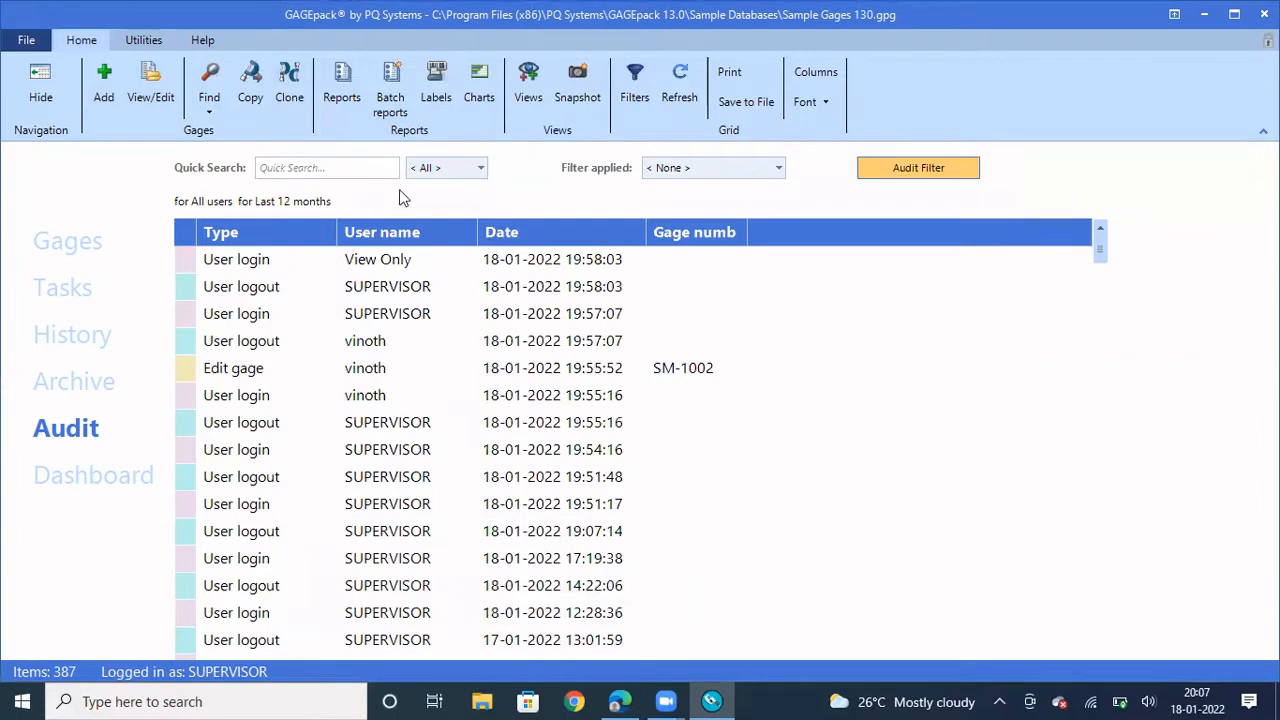
pyautogui.click(28, 41)
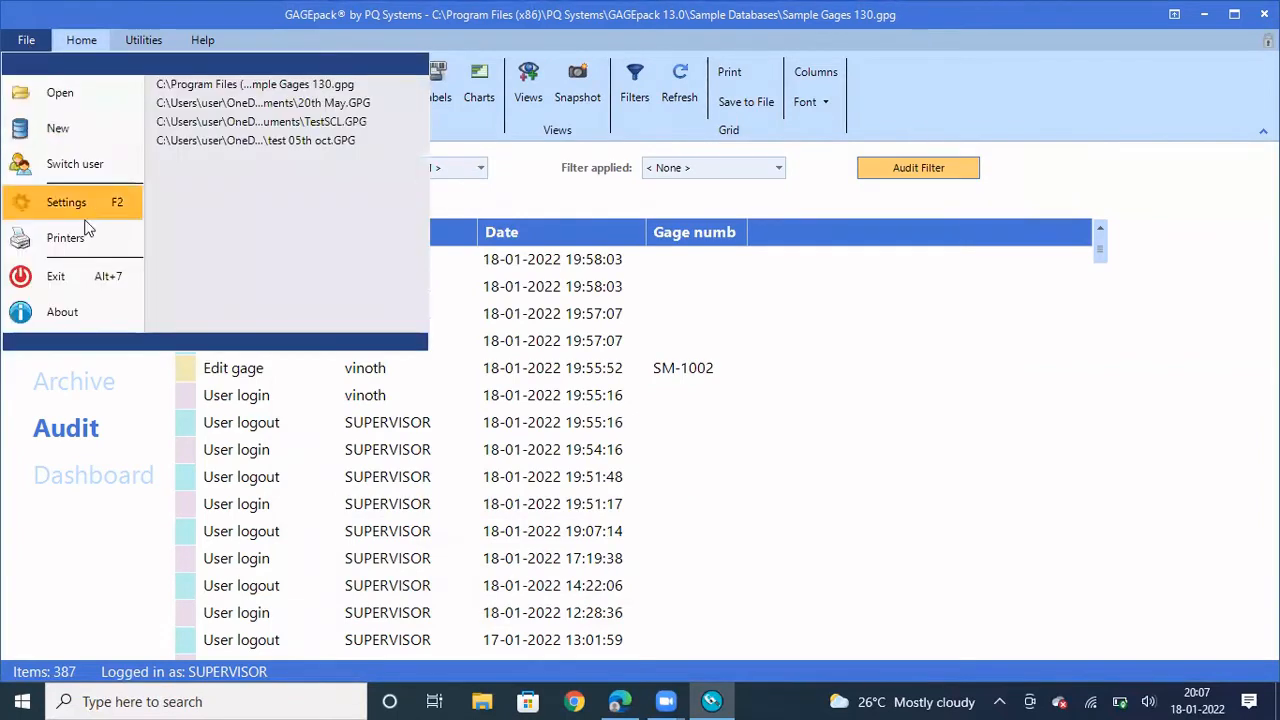
pyautogui.click(64, 165)
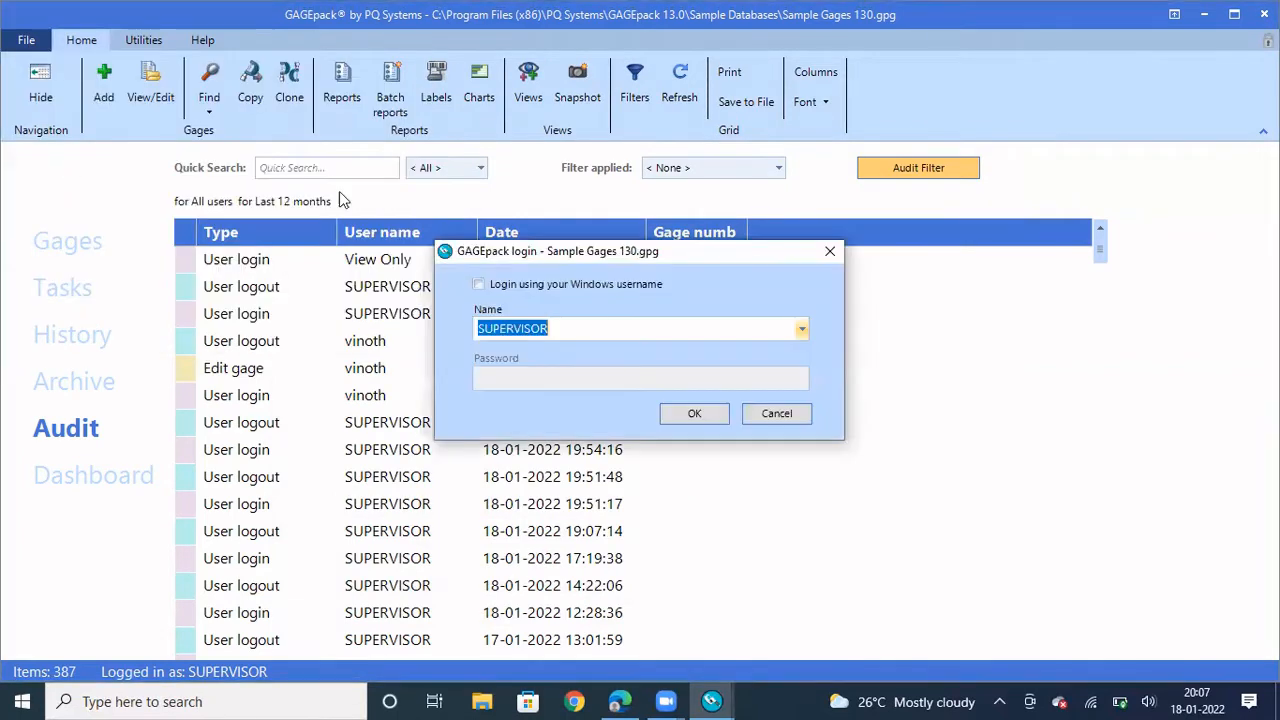
pyautogui.click(802, 330)
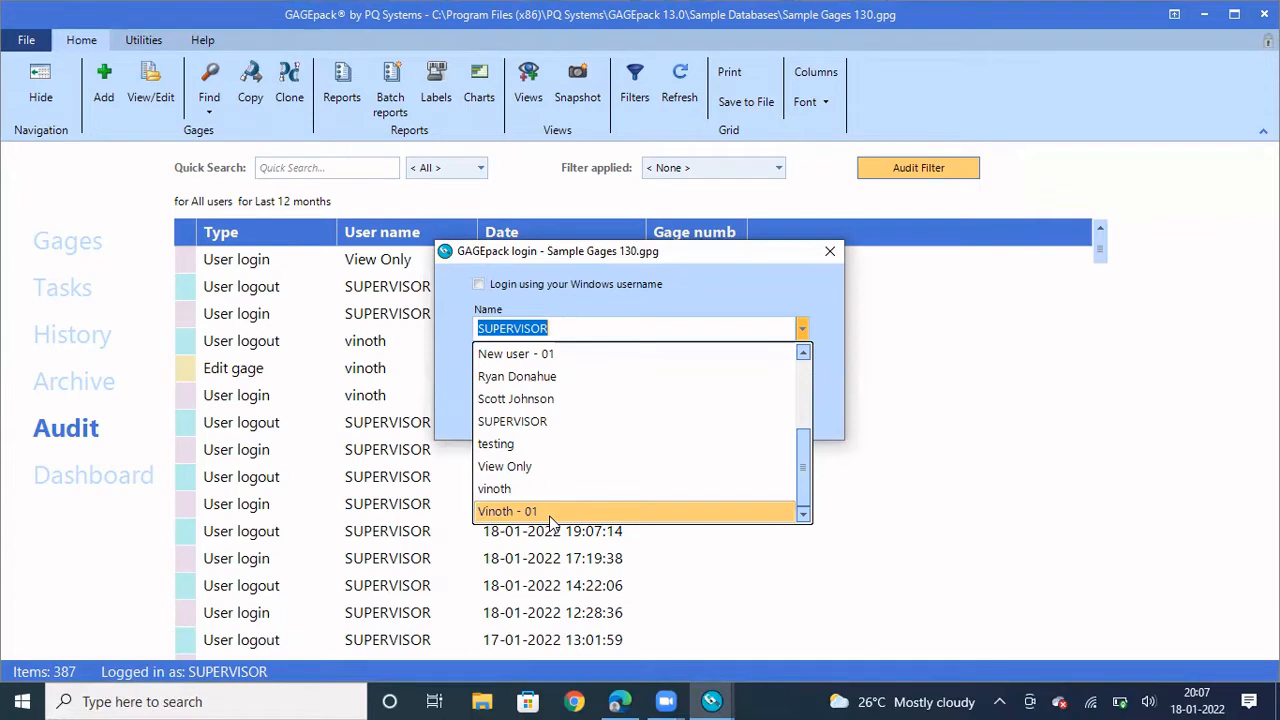
pyautogui.click(836, 281)
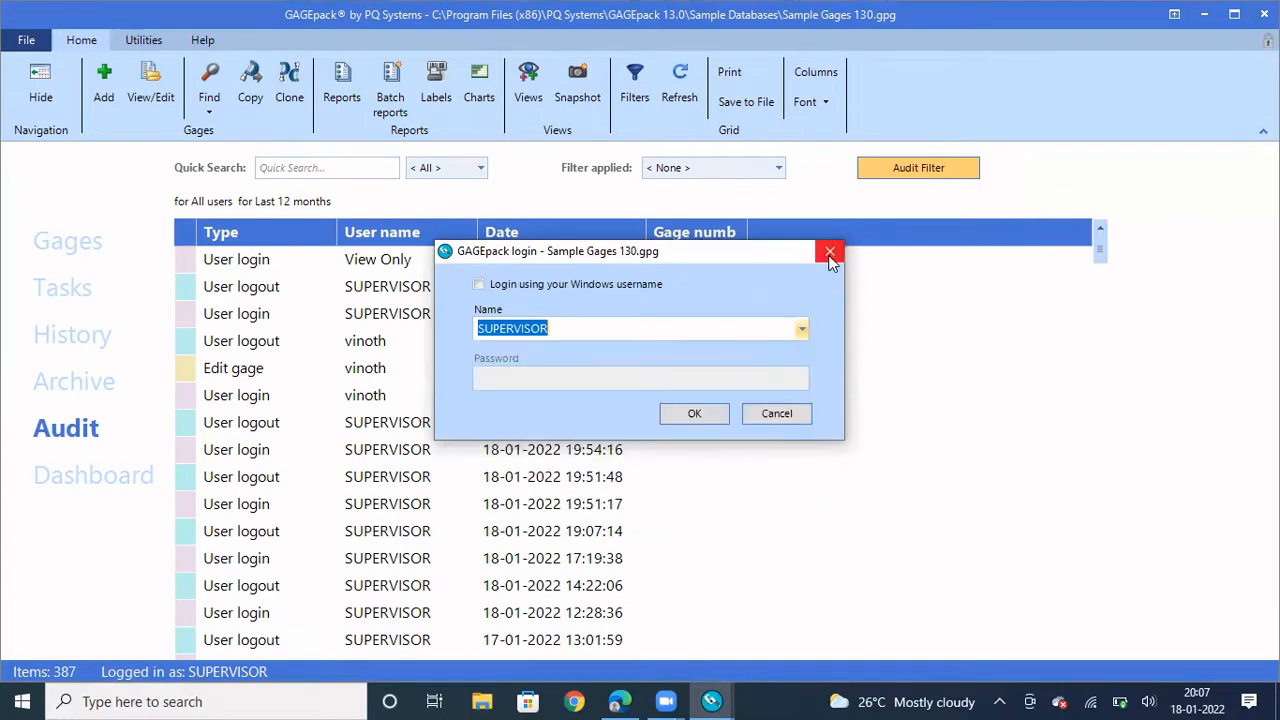
pyautogui.click(830, 254)
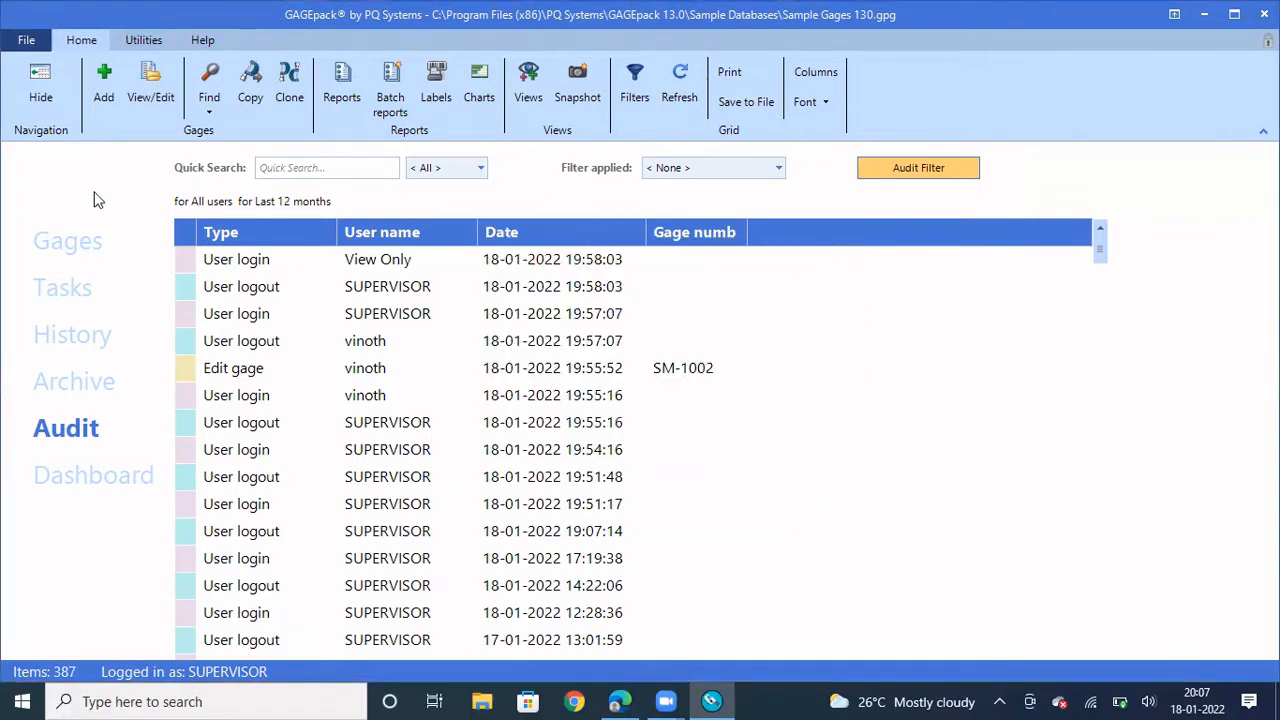
# Set Supervisor login options to No login required, save, close GAGEpack, and open Windows search
pyautogui.click(15, 44)
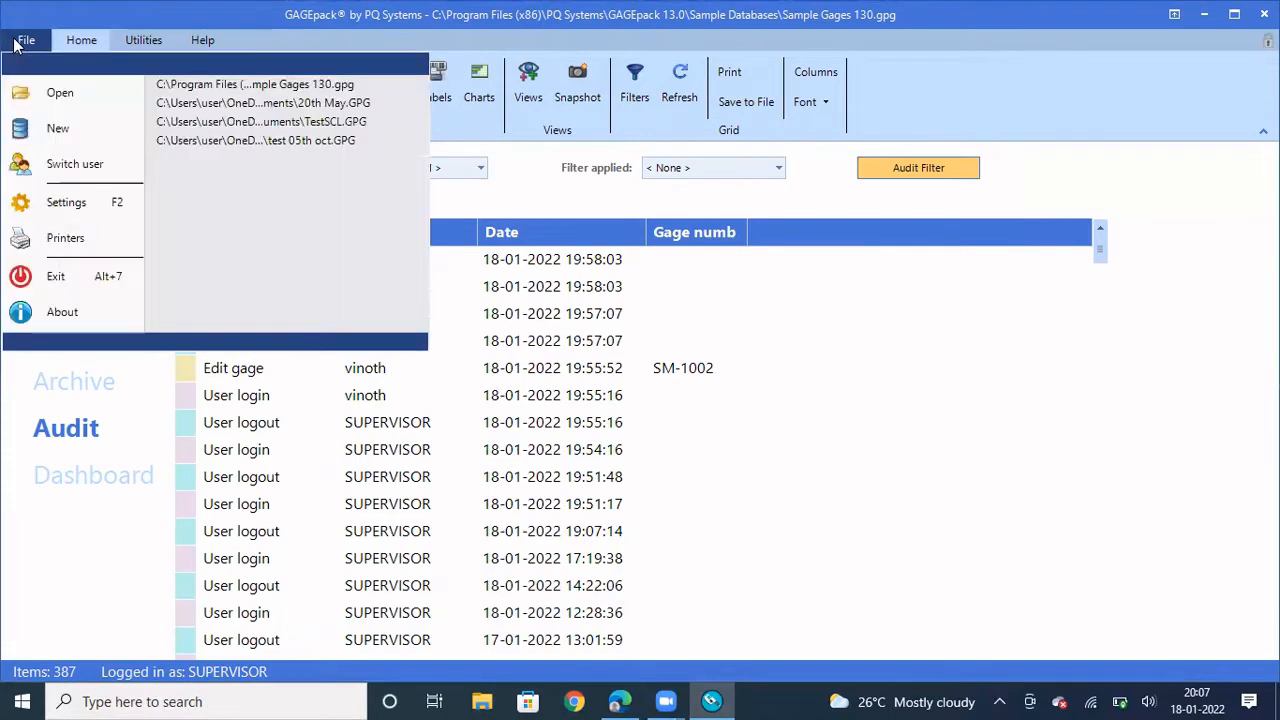
pyautogui.click(79, 205)
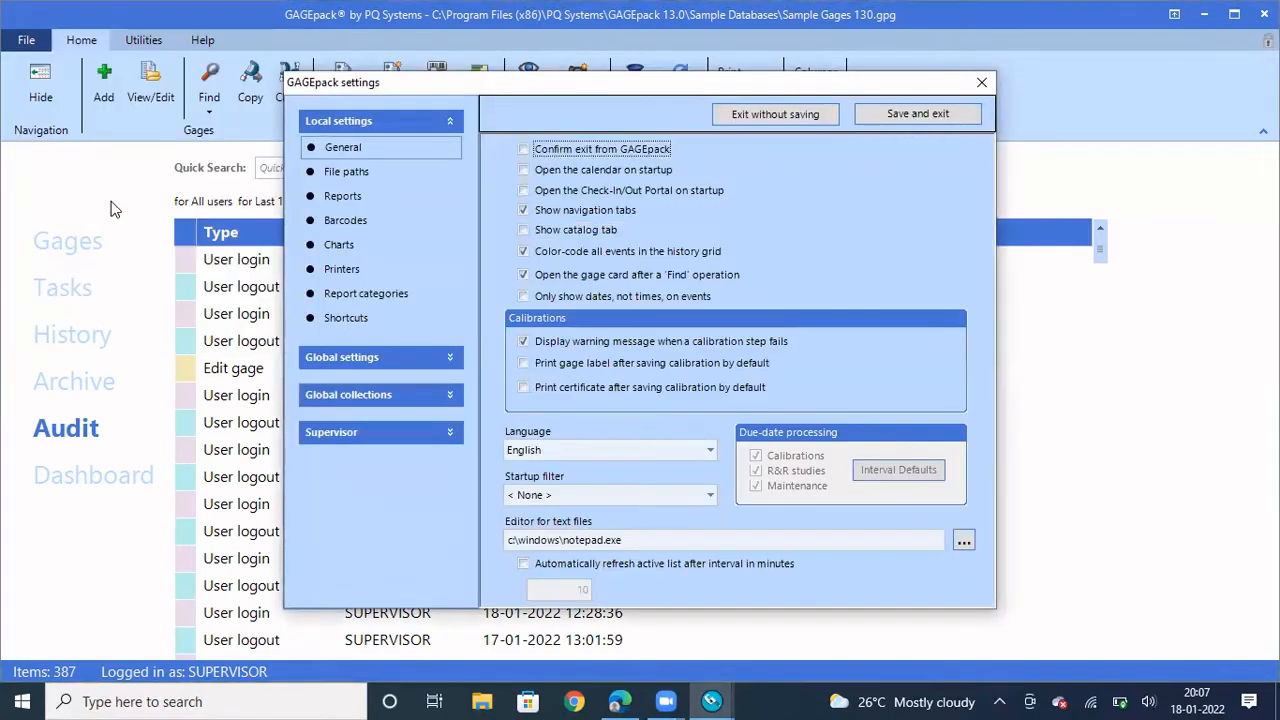
pyautogui.click(371, 431)
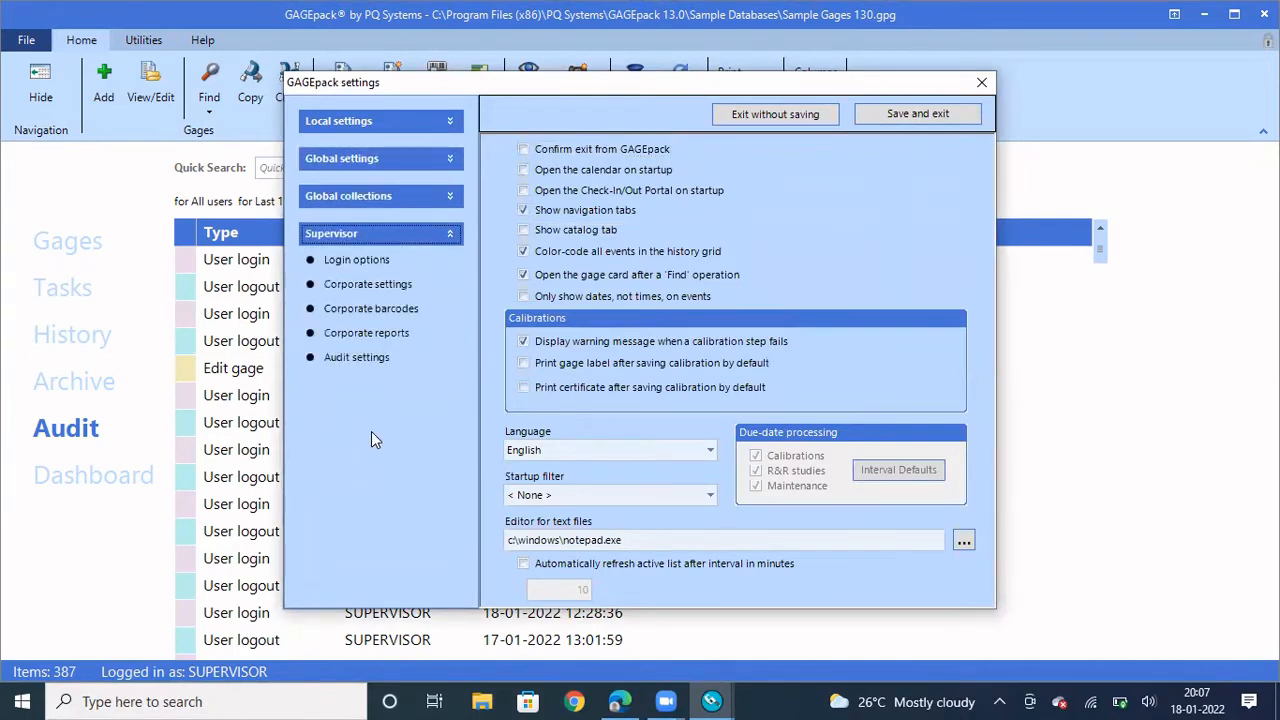
pyautogui.click(341, 259)
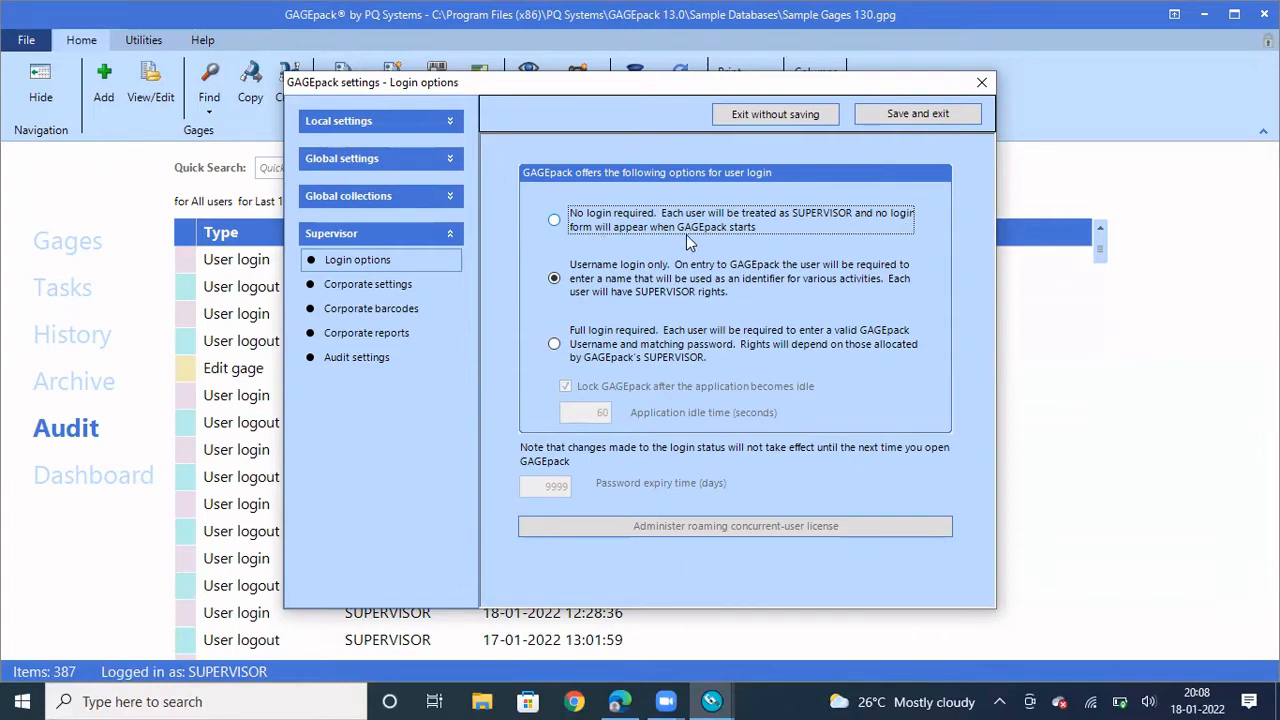
pyautogui.click(555, 221)
pyautogui.click(909, 113)
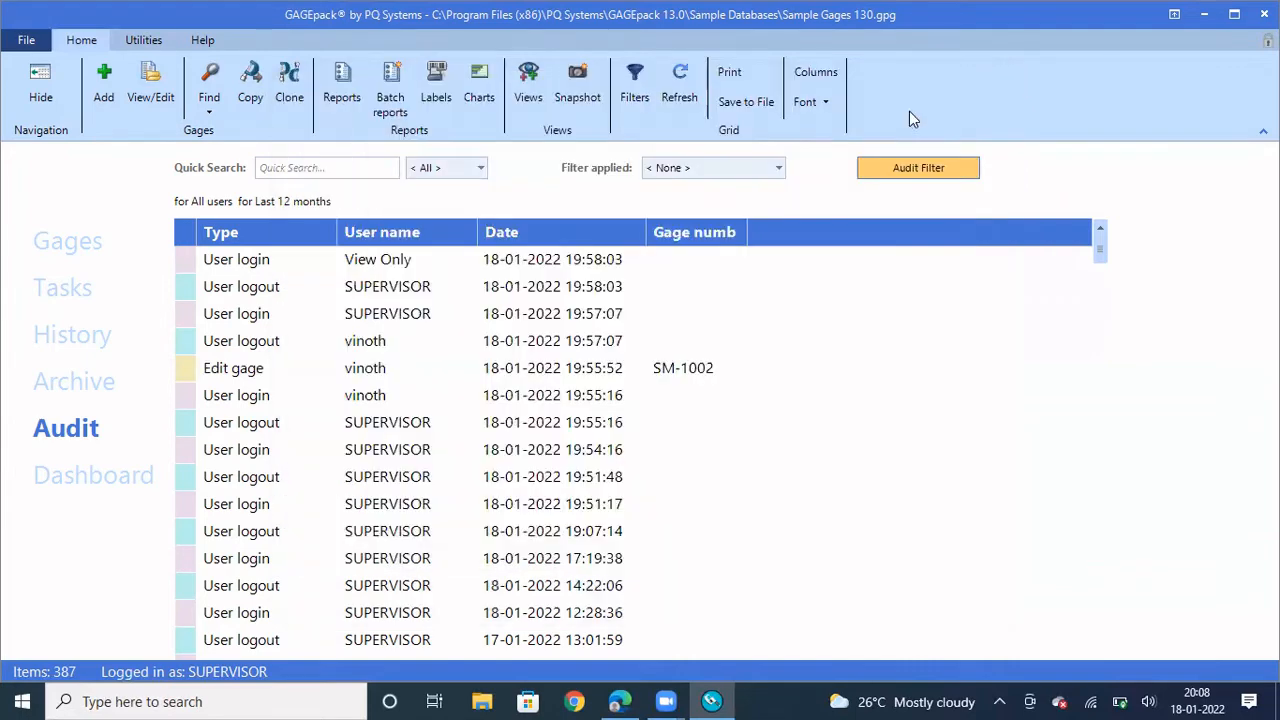
pyautogui.click(1264, 14)
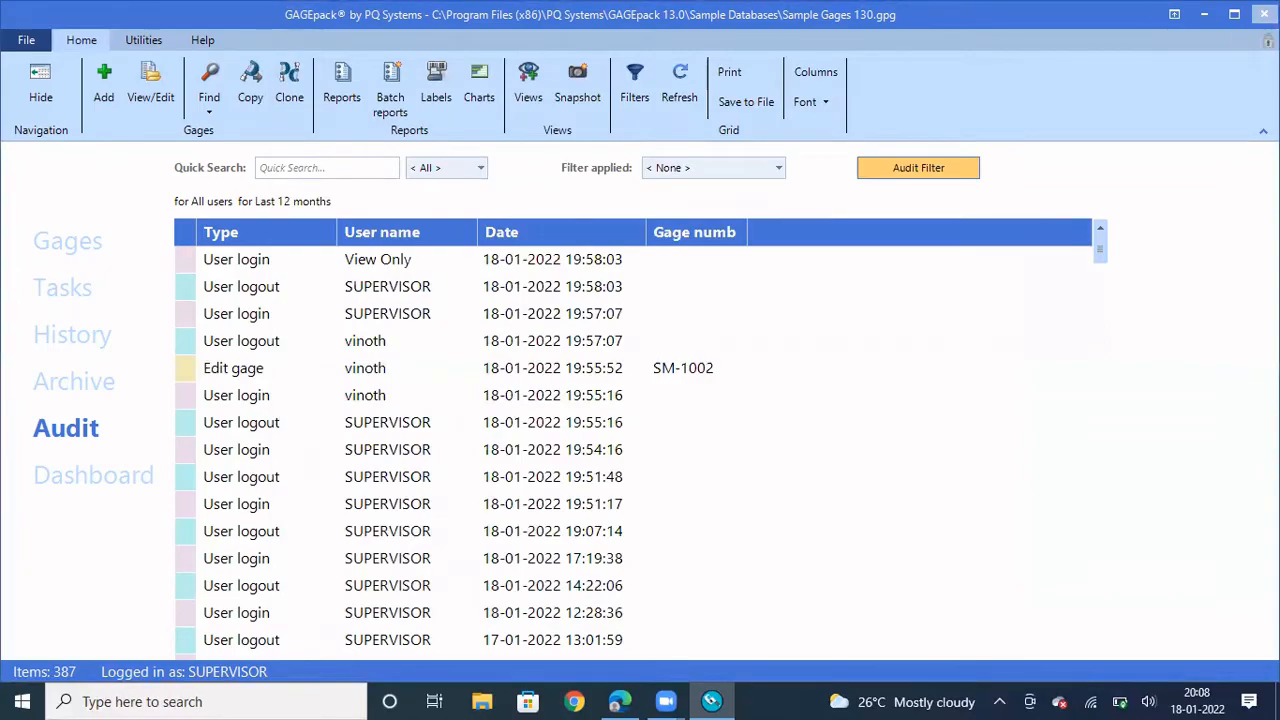
pyautogui.click(146, 701)
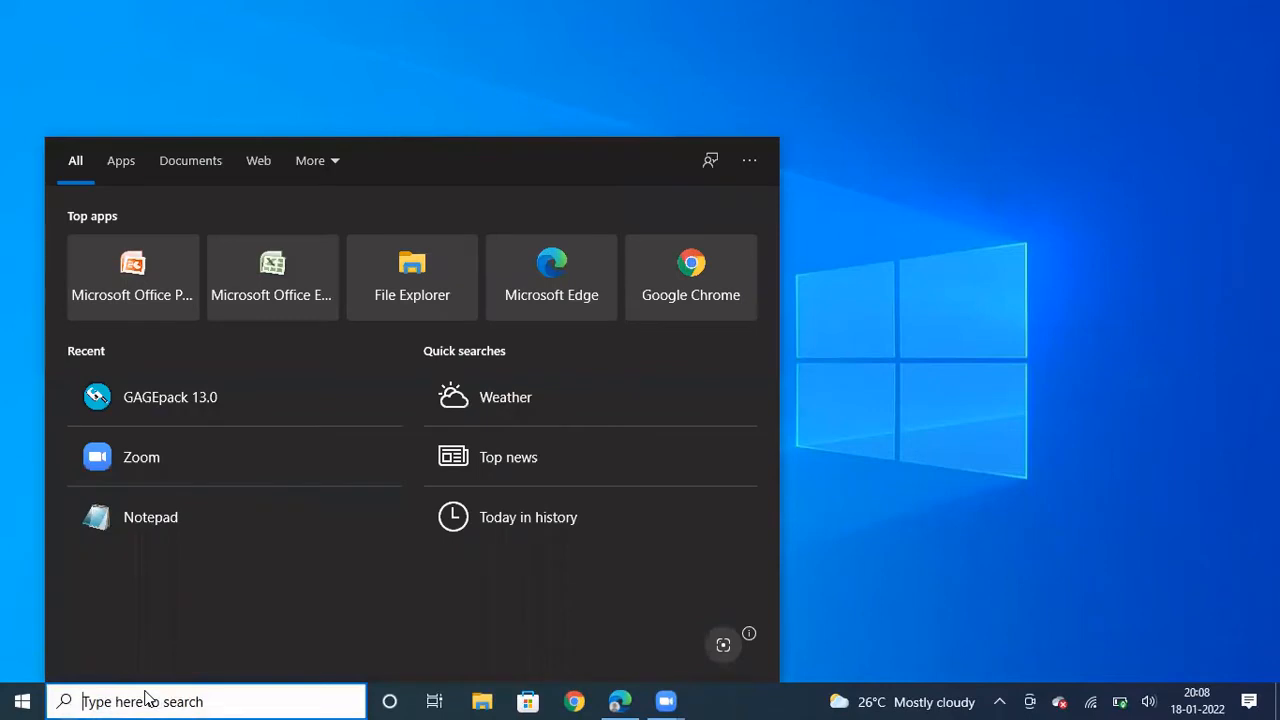
# Relaunch GAGEpack 13.0 from Recent apps, landing directly in the audit log as SUPERVISOR
pyautogui.click(167, 398)
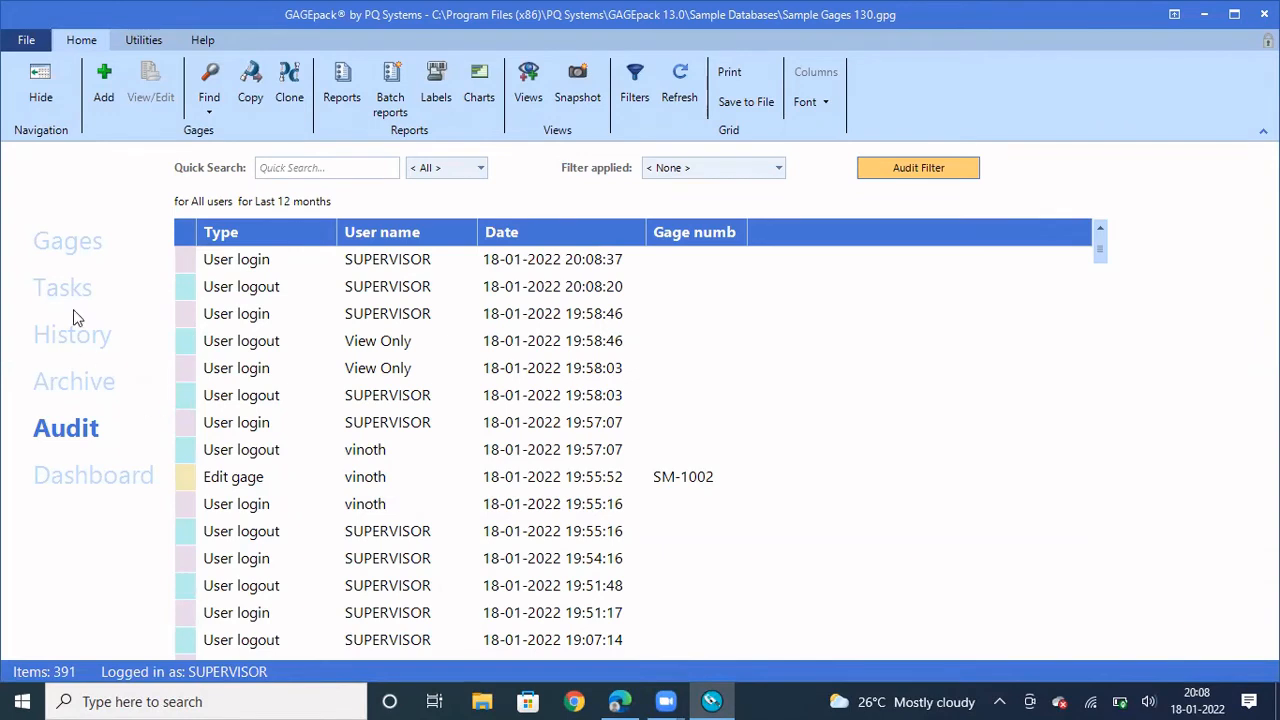
pyautogui.click(26, 42)
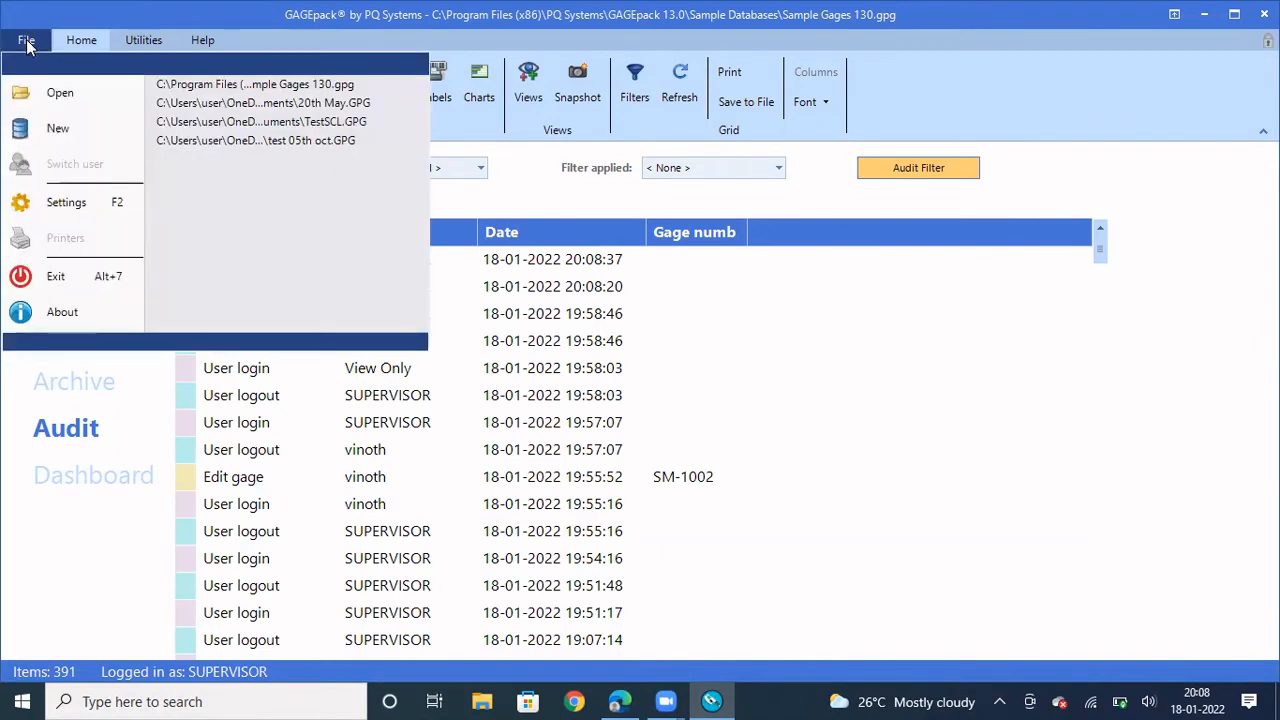
# Switch the Supervisor login option back to Username login only and save the settings
pyautogui.click(71, 206)
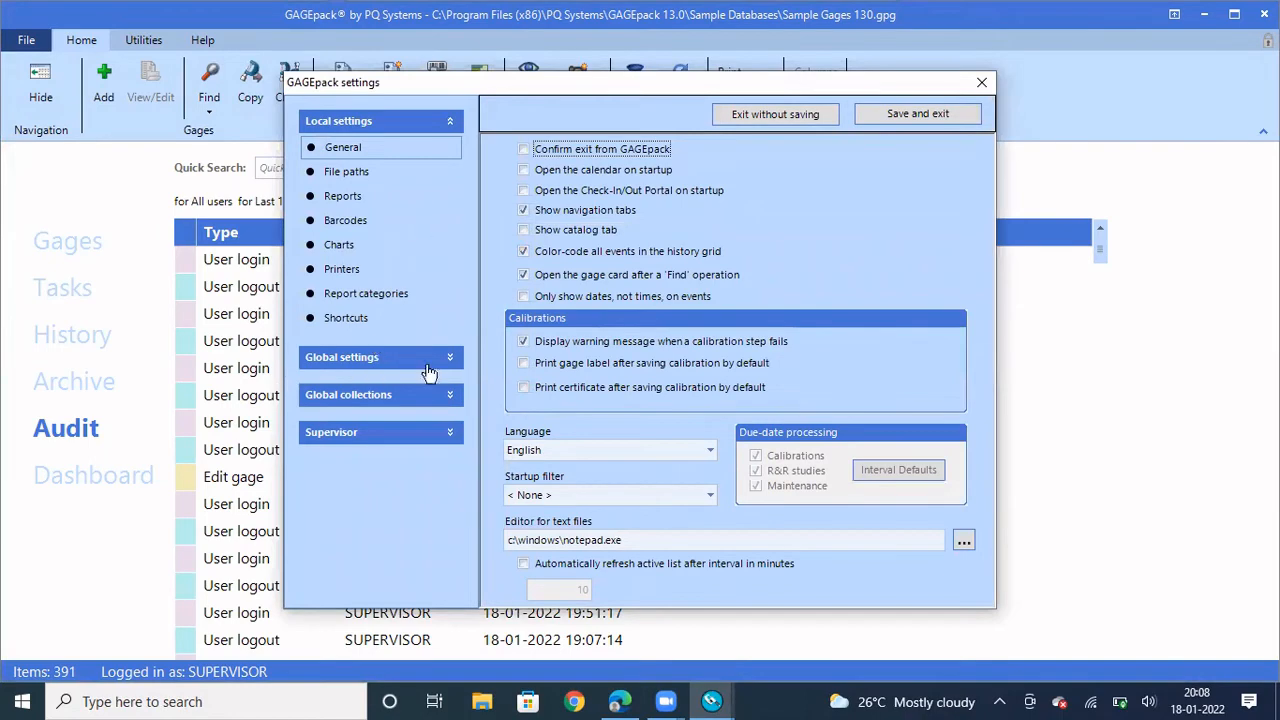
pyautogui.click(409, 434)
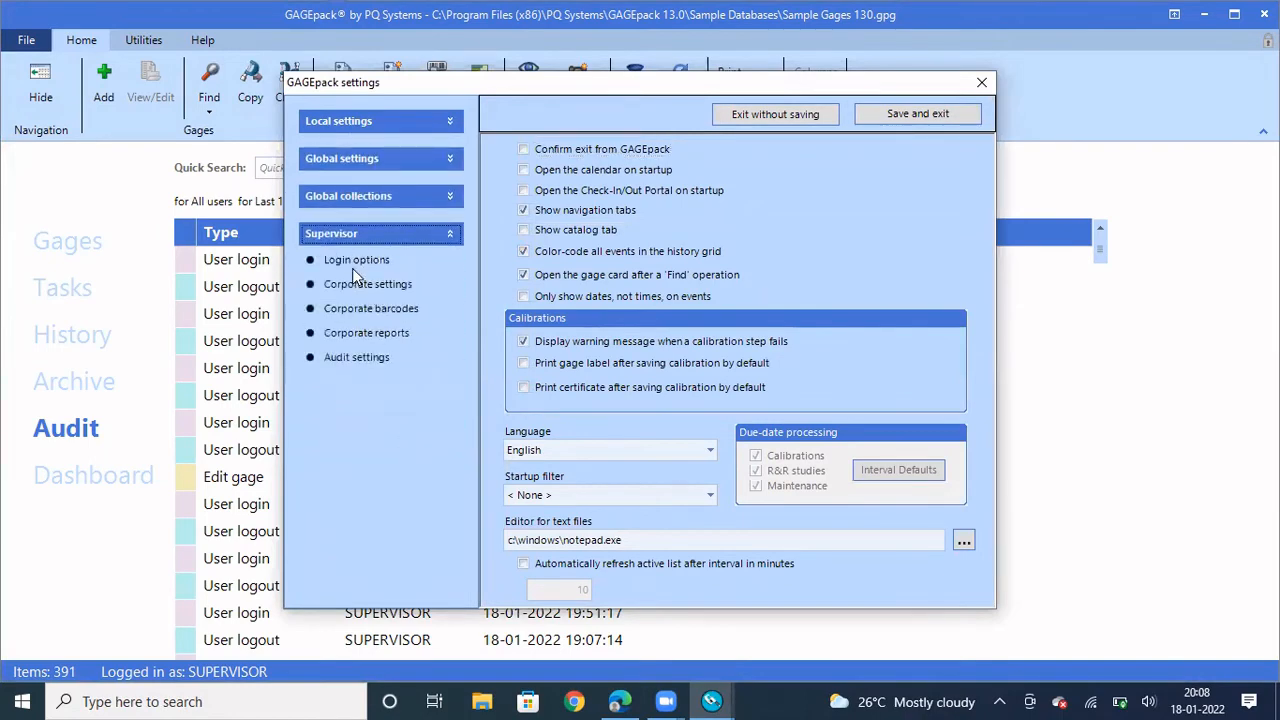
pyautogui.click(354, 262)
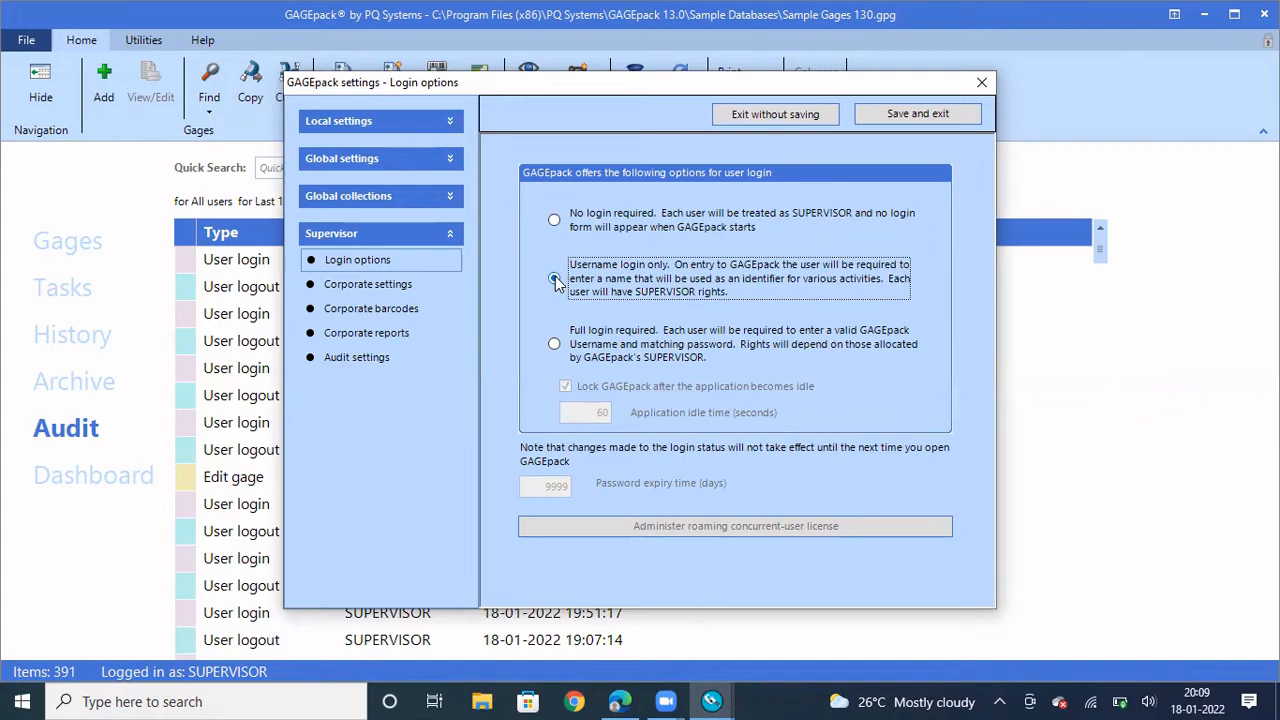
pyautogui.click(555, 279)
pyautogui.click(920, 118)
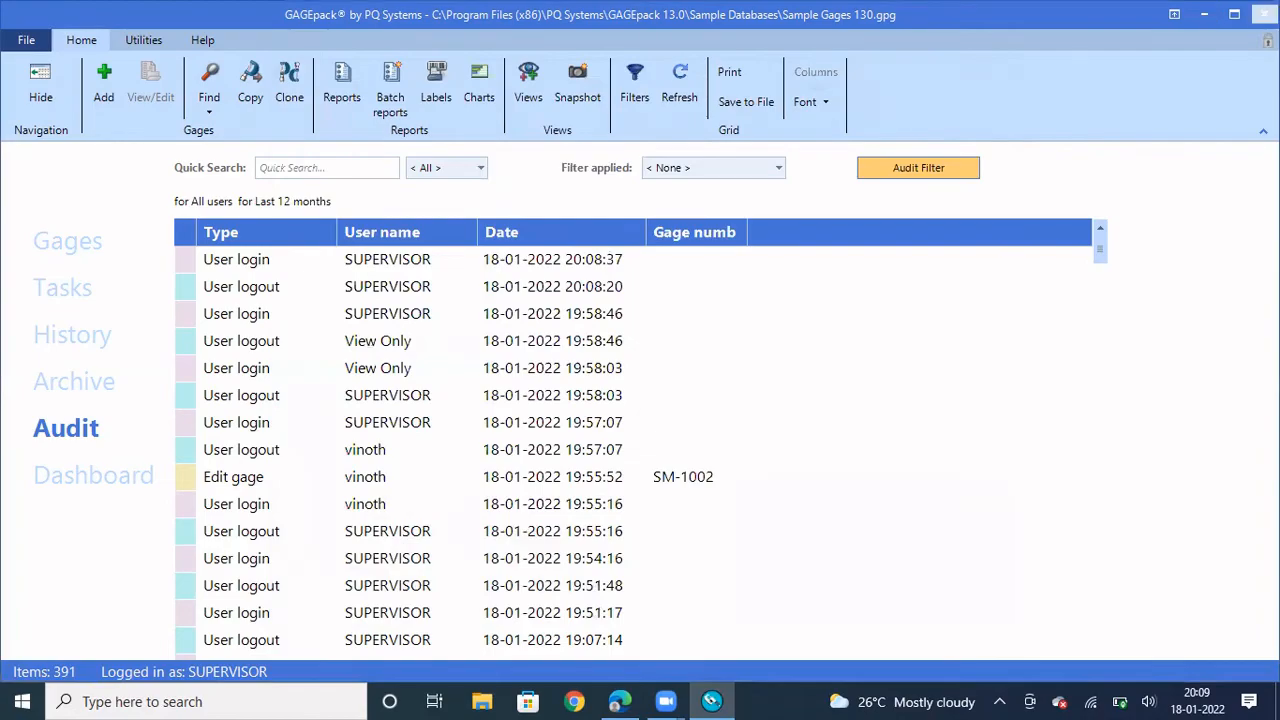
# Close GAGEpack and relaunch GAGEpack 13.0 from the Windows search recent apps
pyautogui.click(1264, 14)
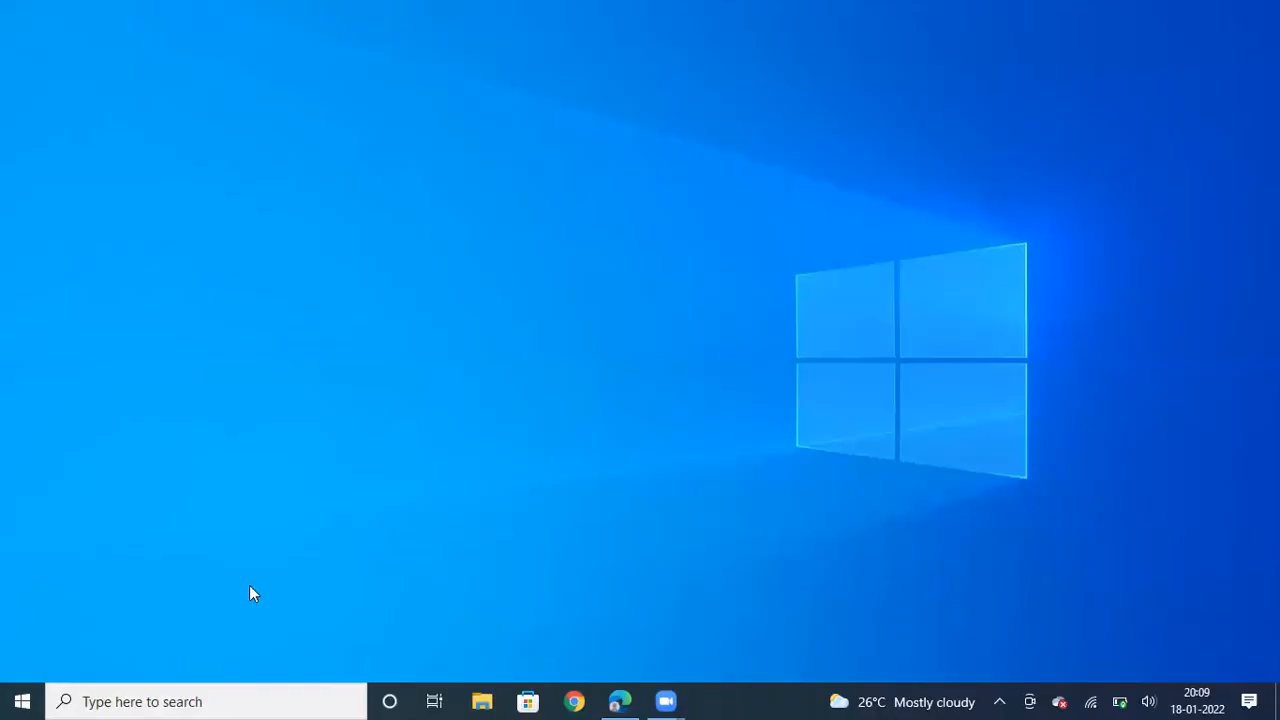
pyautogui.click(22, 701)
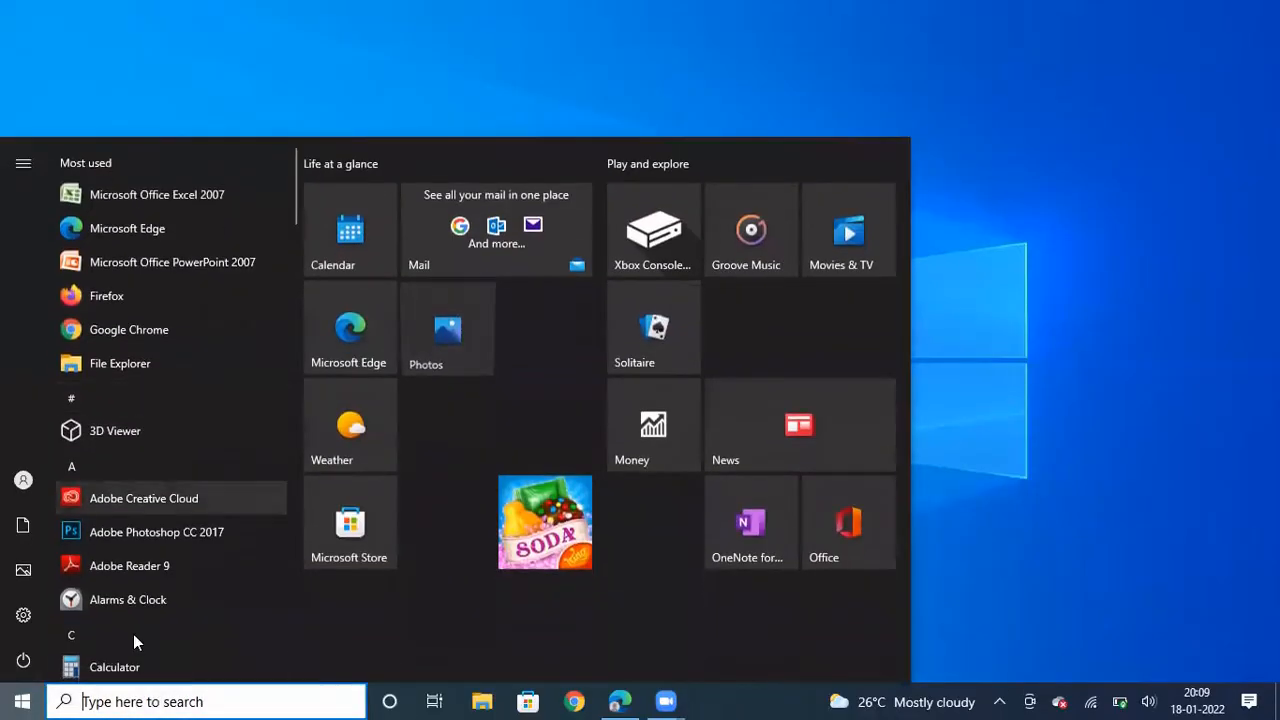
pyautogui.click(140, 701)
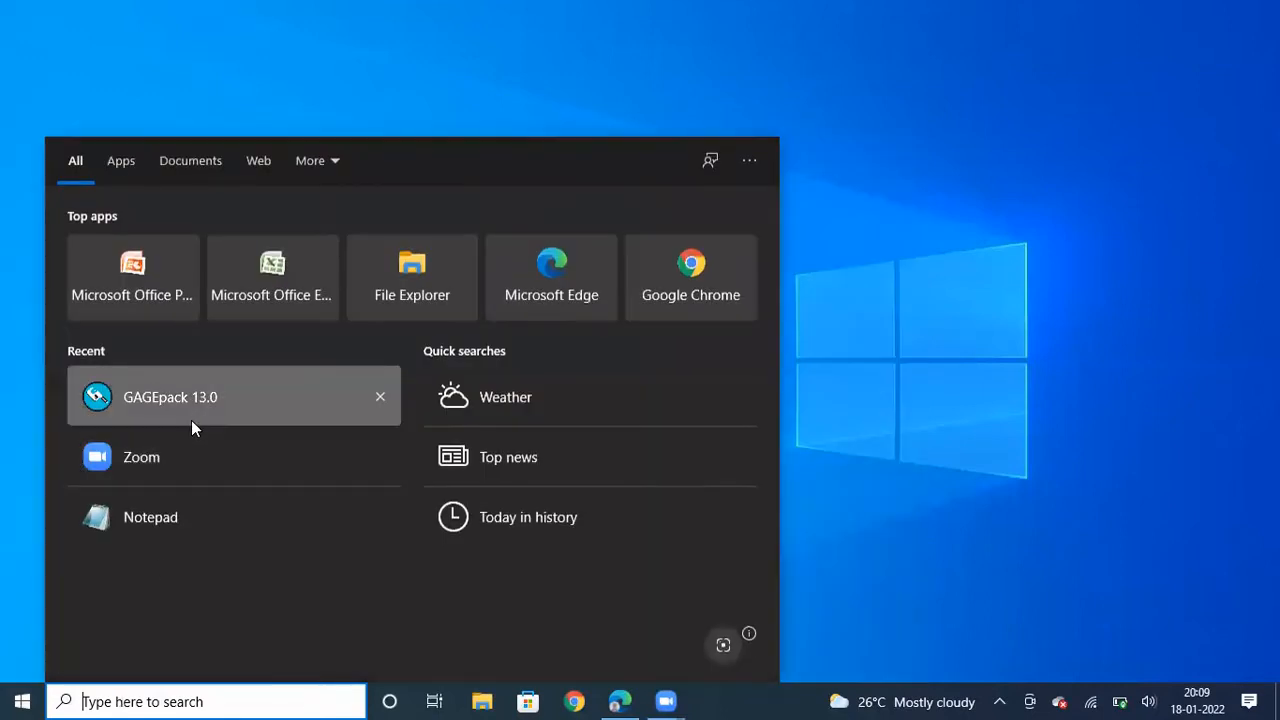
pyautogui.click(182, 407)
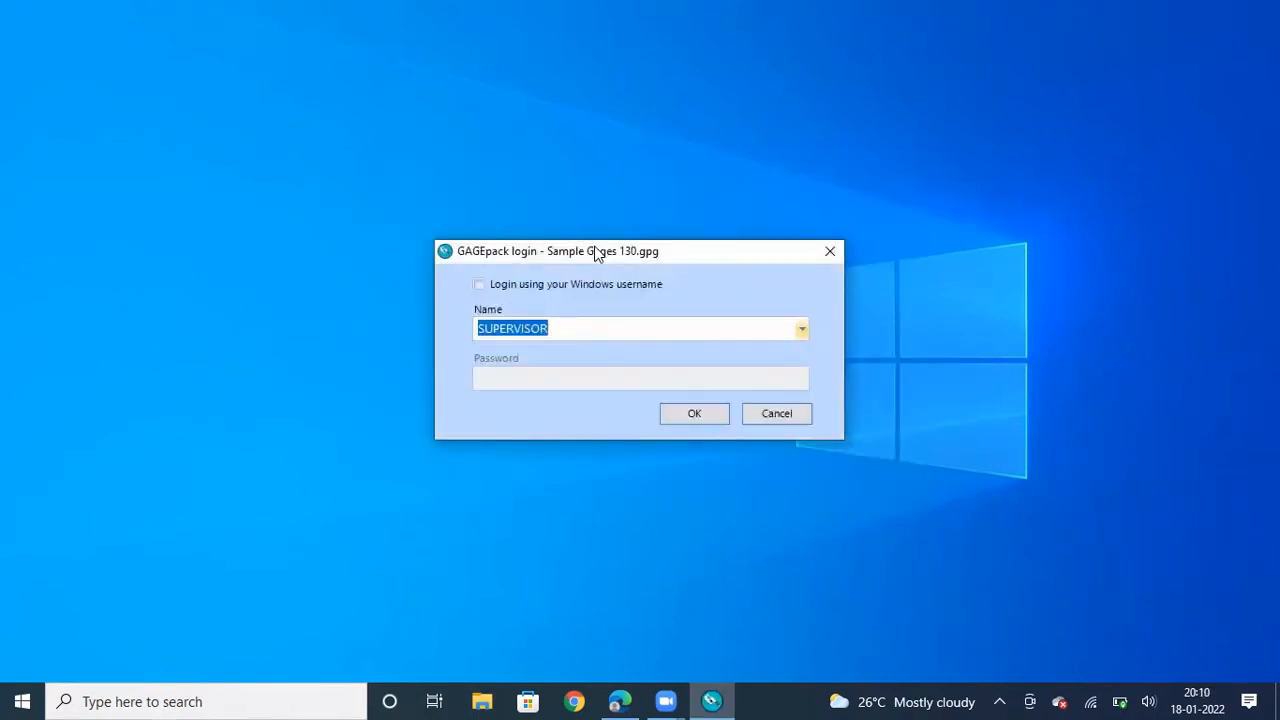
# Log in with the login name Vinoth - 01
pyautogui.click(803, 330)
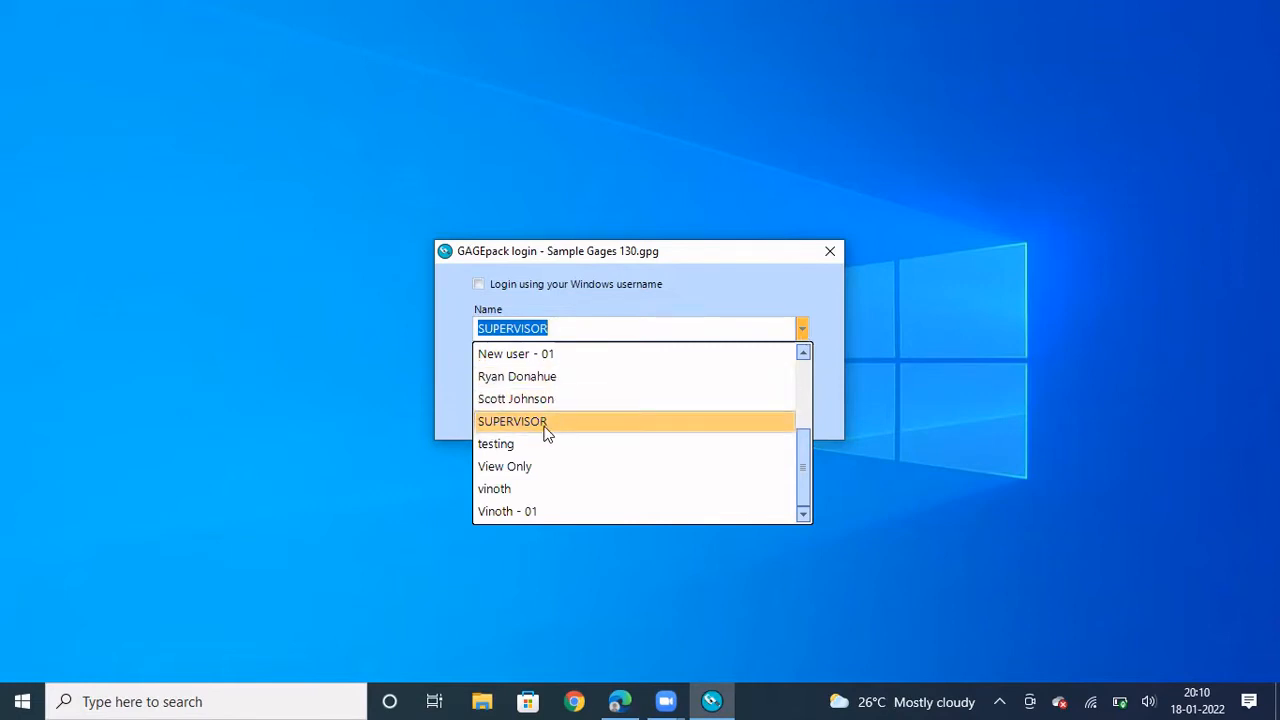
pyautogui.click(529, 512)
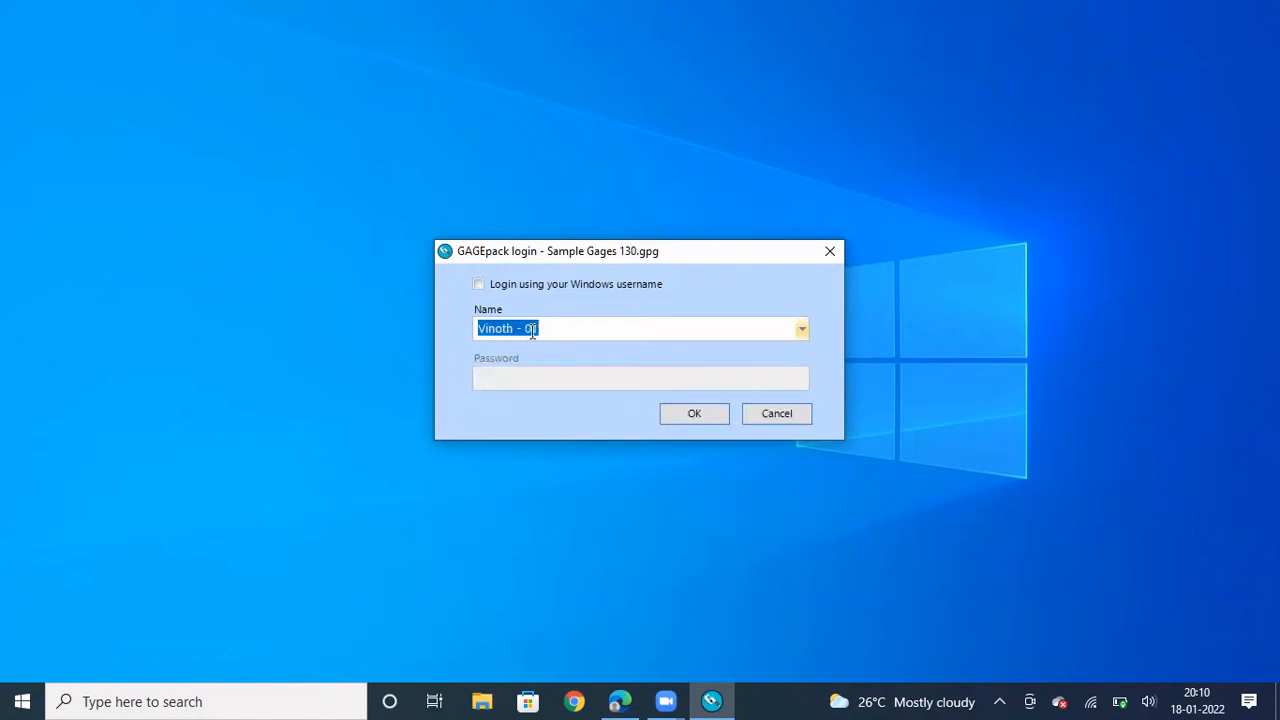
pyautogui.click(686, 420)
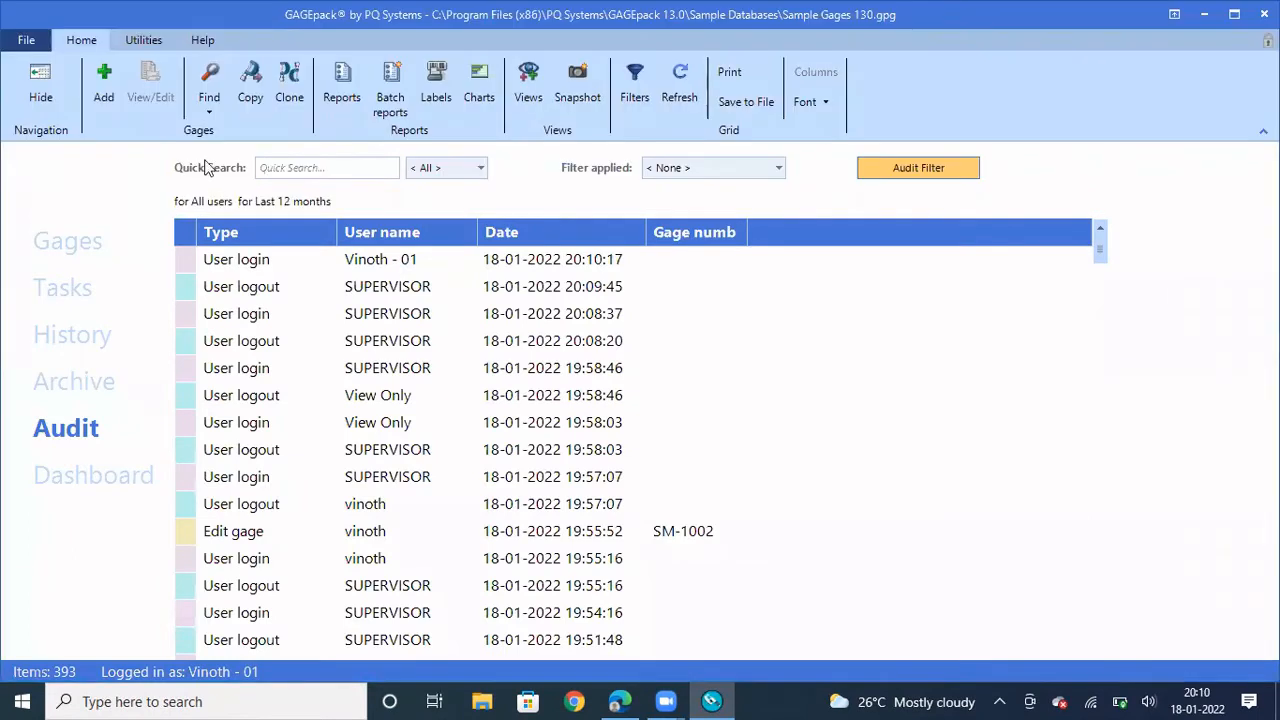
# Switch the user to SUPERVISOR via File > Switch user, with no password
pyautogui.click(27, 41)
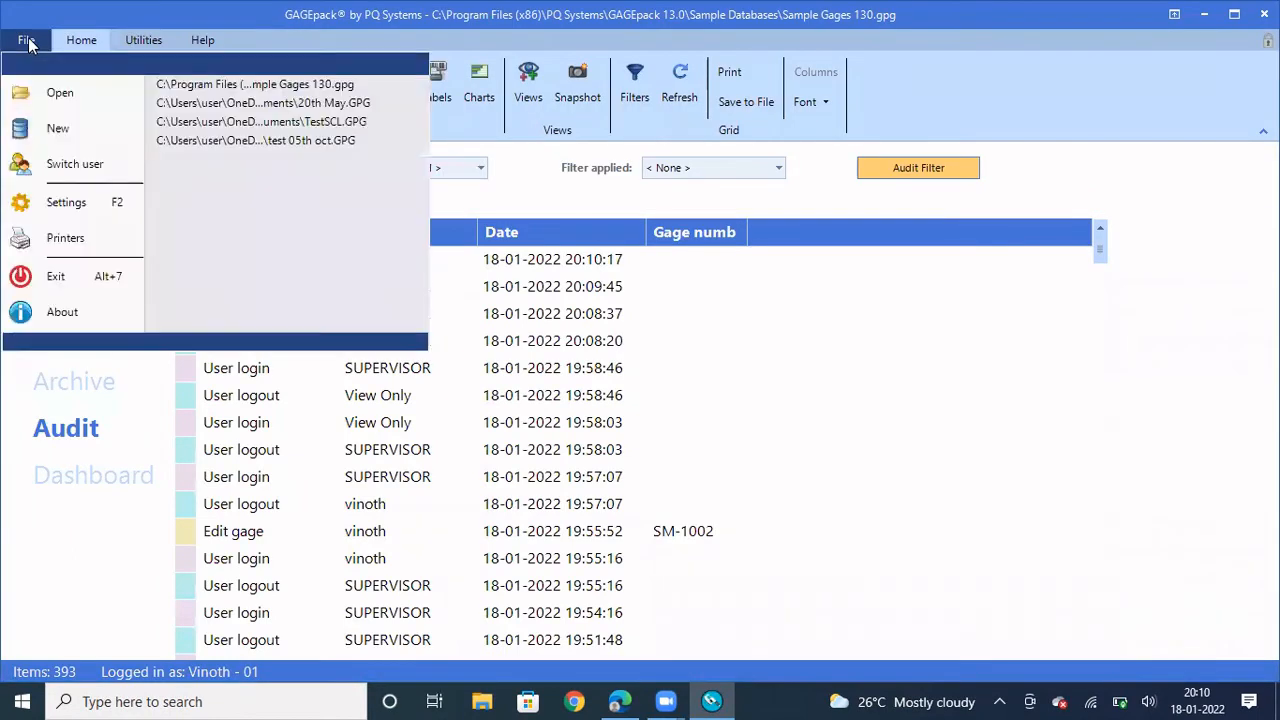
pyautogui.click(72, 170)
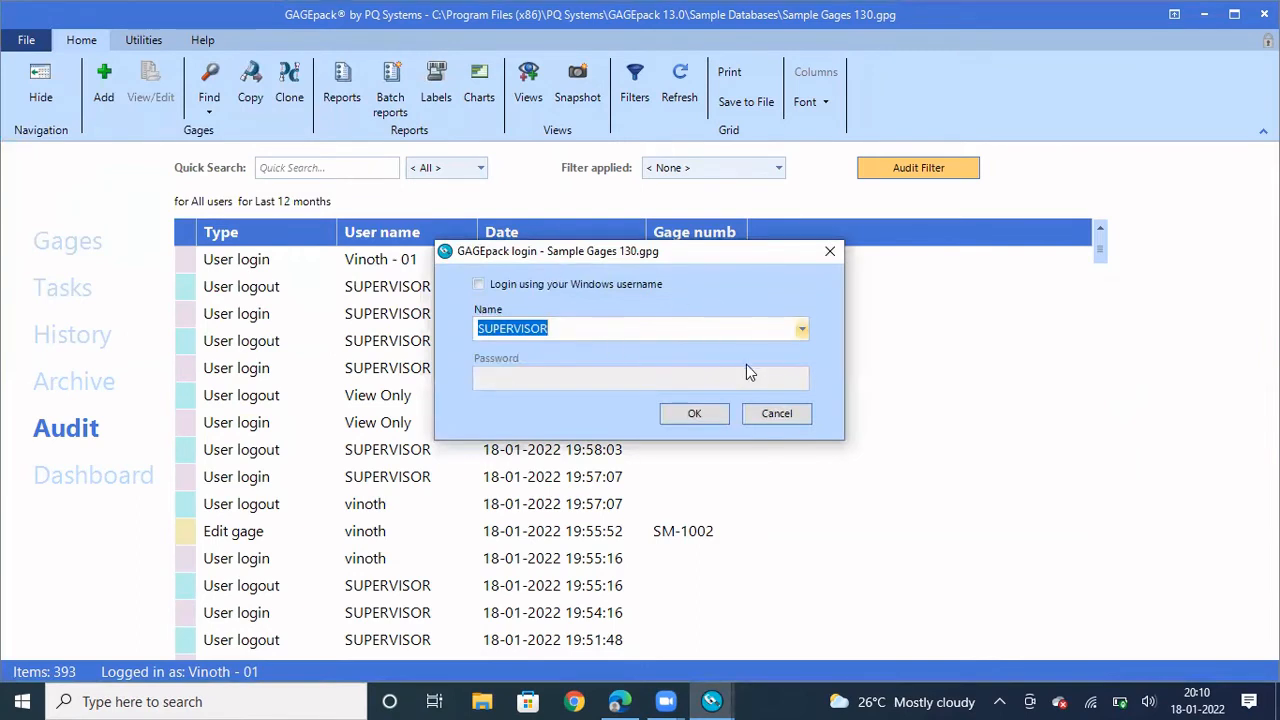
pyautogui.click(802, 330)
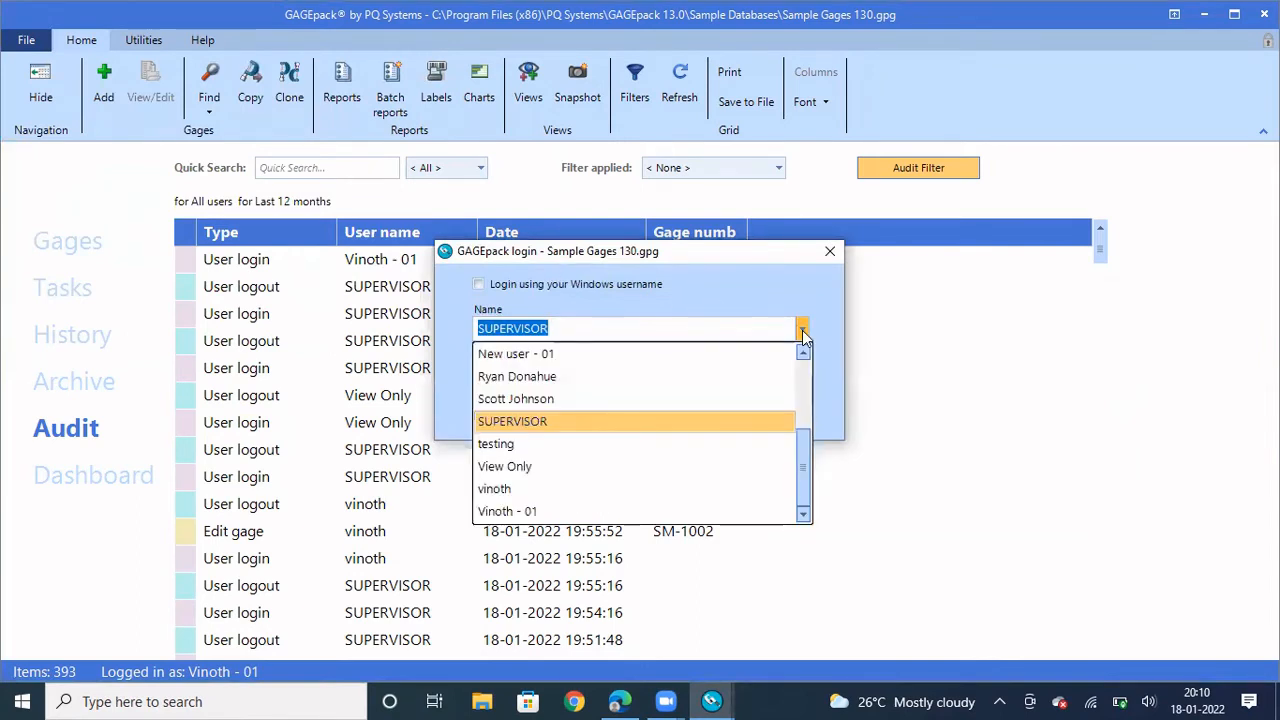
pyautogui.click(561, 424)
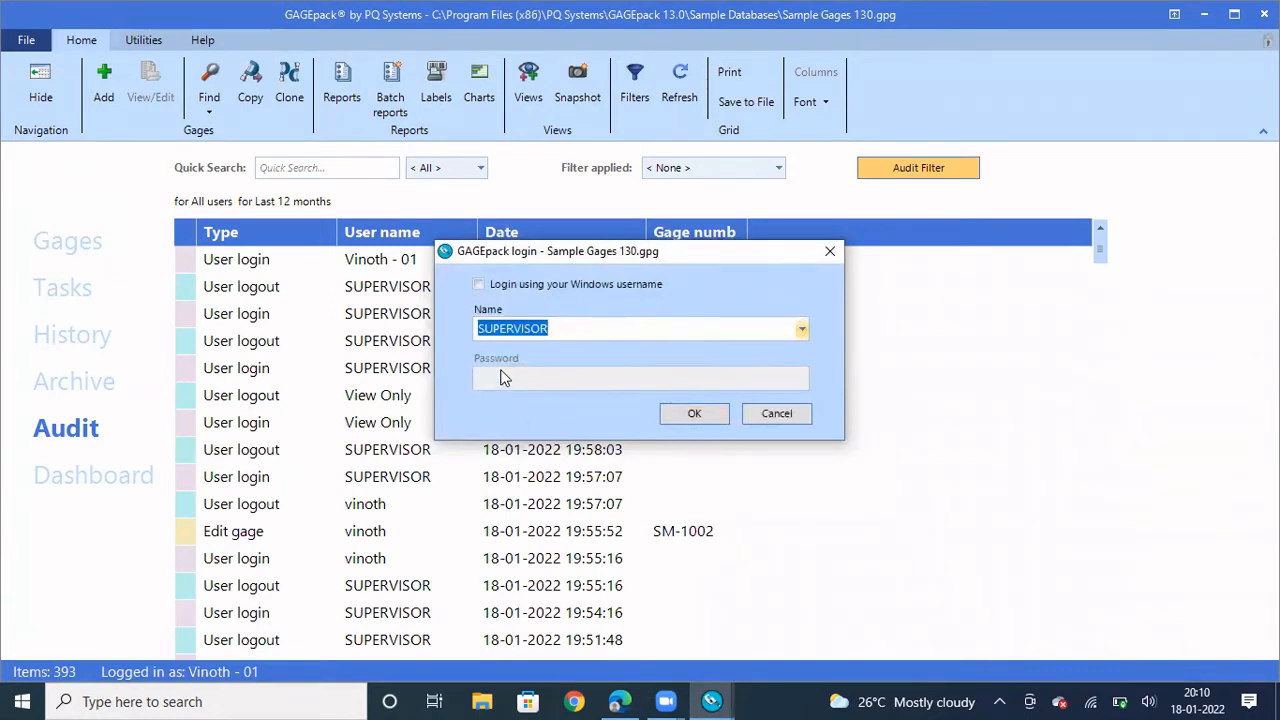
pyautogui.click(688, 416)
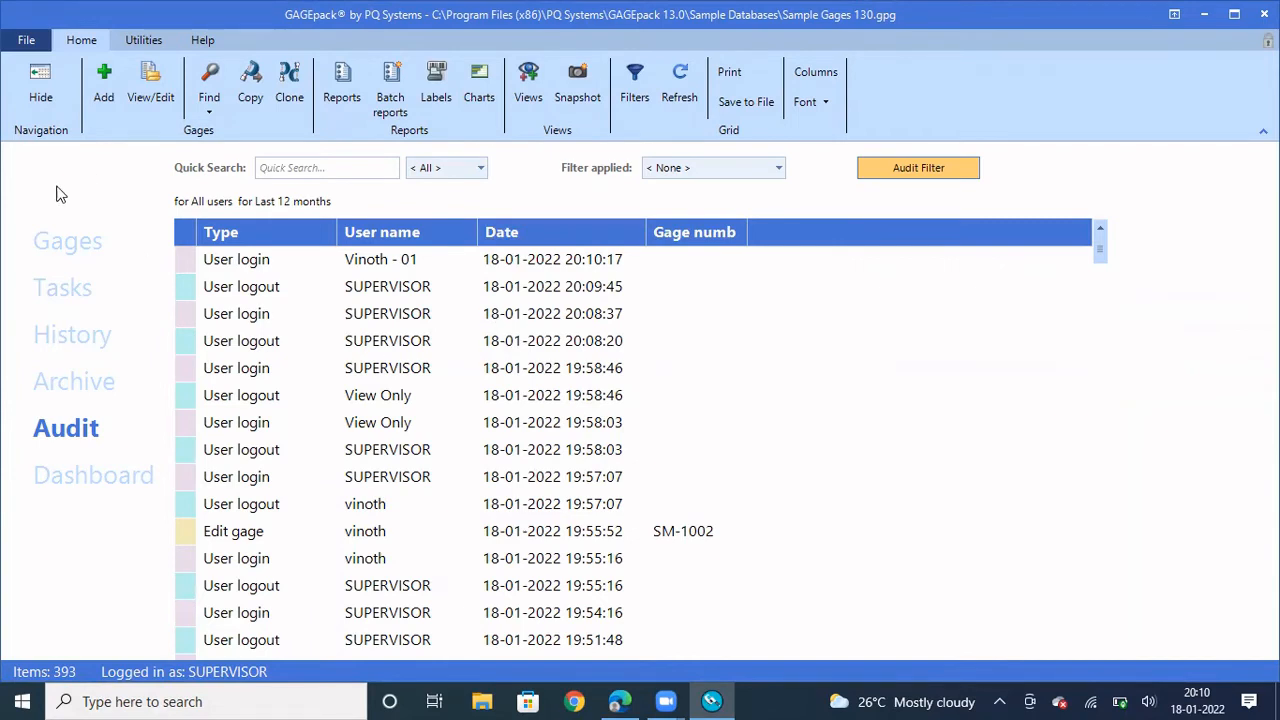
# Select 'Full login required' in Settings > Supervisor > Login options
pyautogui.click(24, 42)
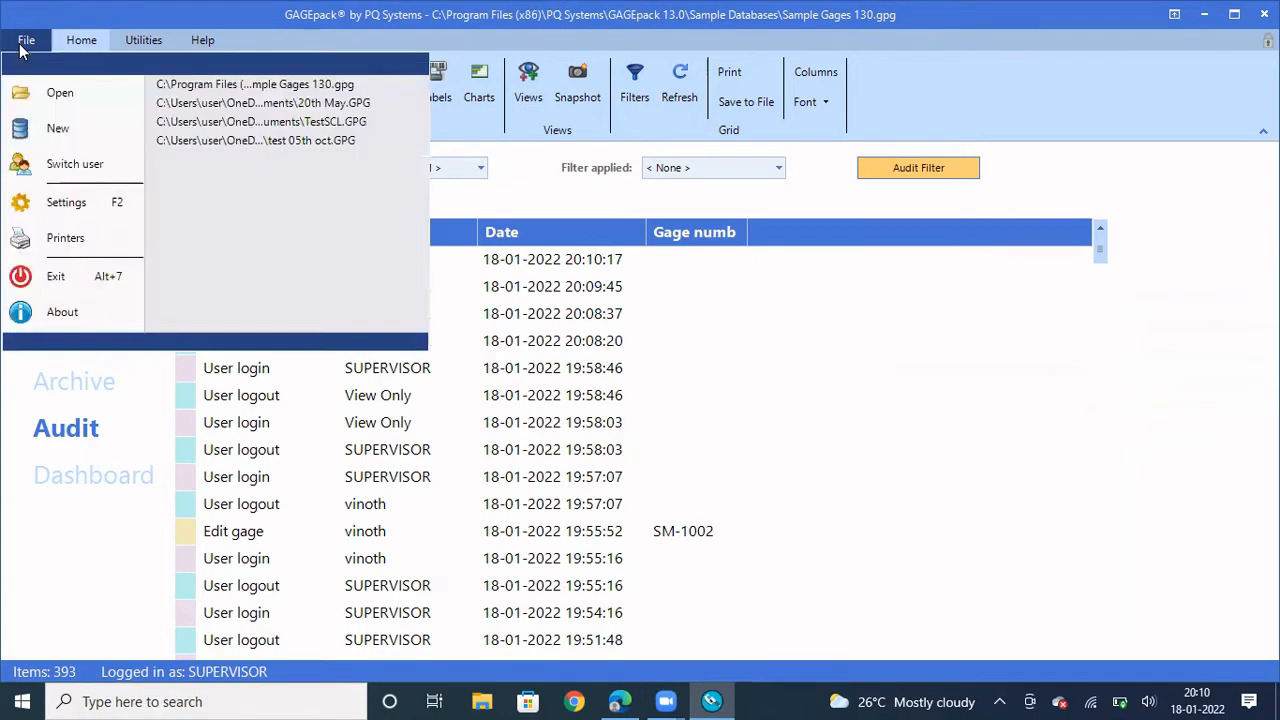
pyautogui.click(83, 215)
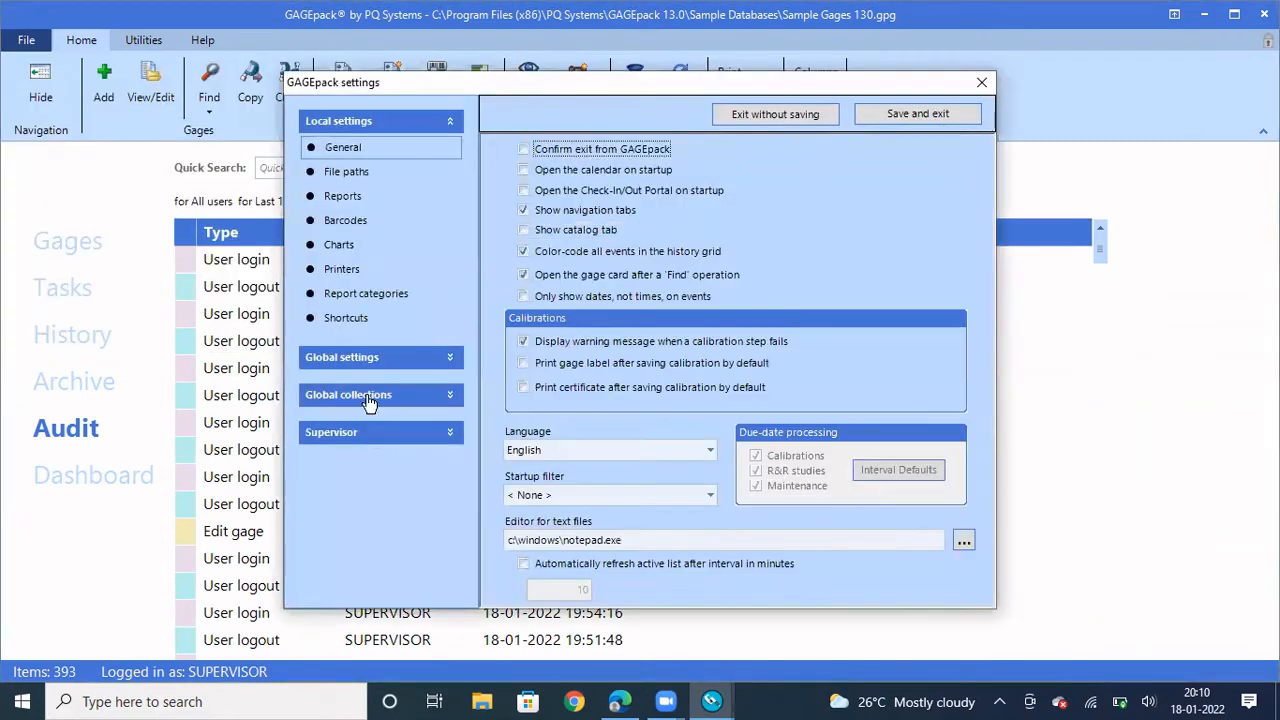
pyautogui.click(373, 435)
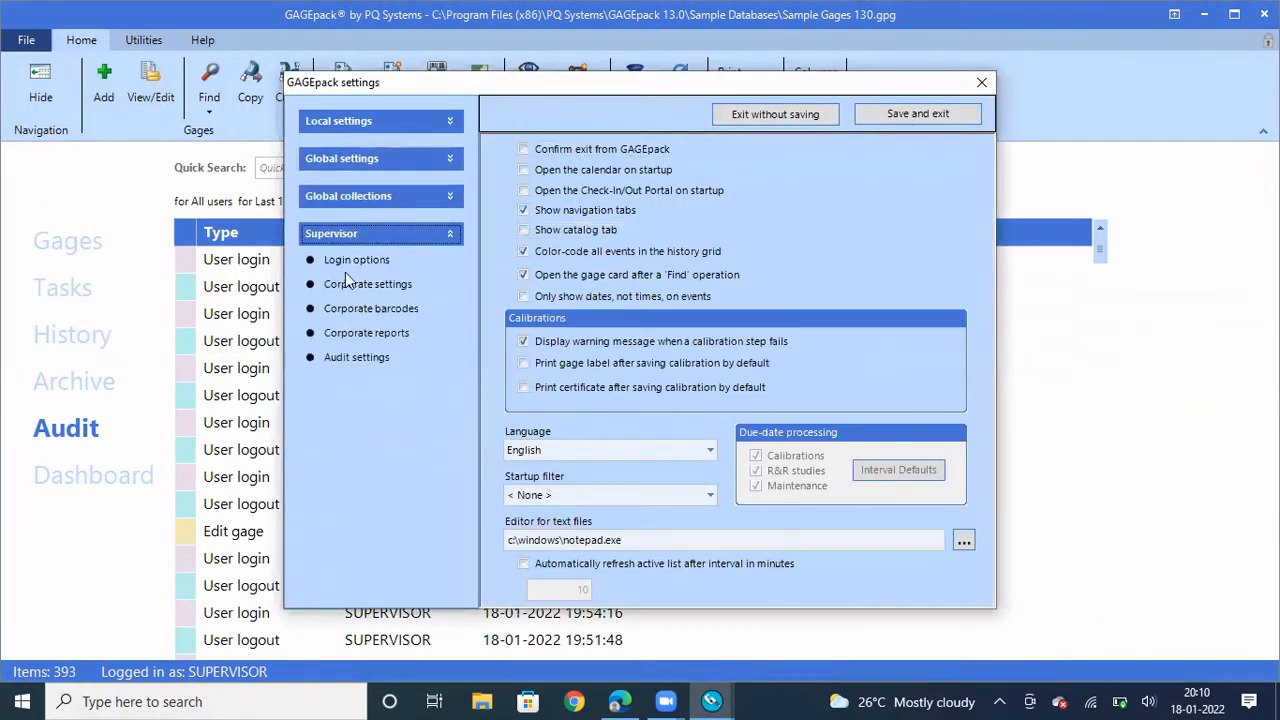
pyautogui.click(341, 264)
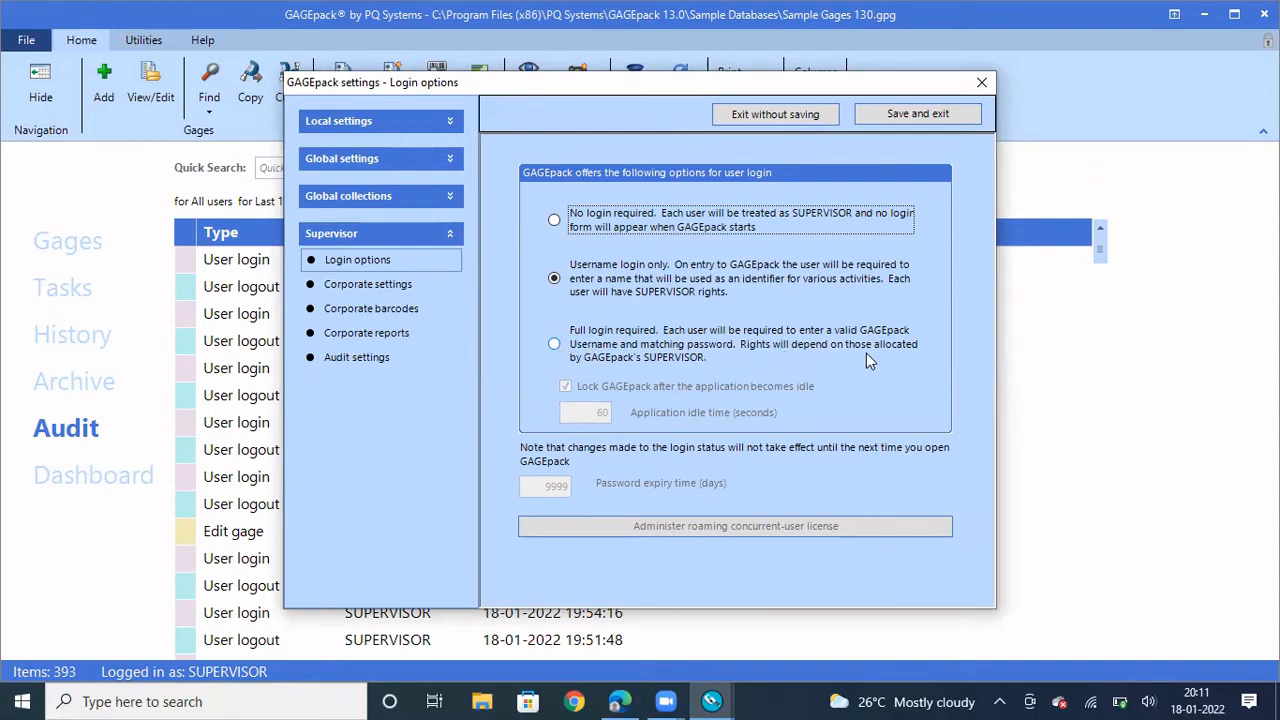
pyautogui.click(552, 346)
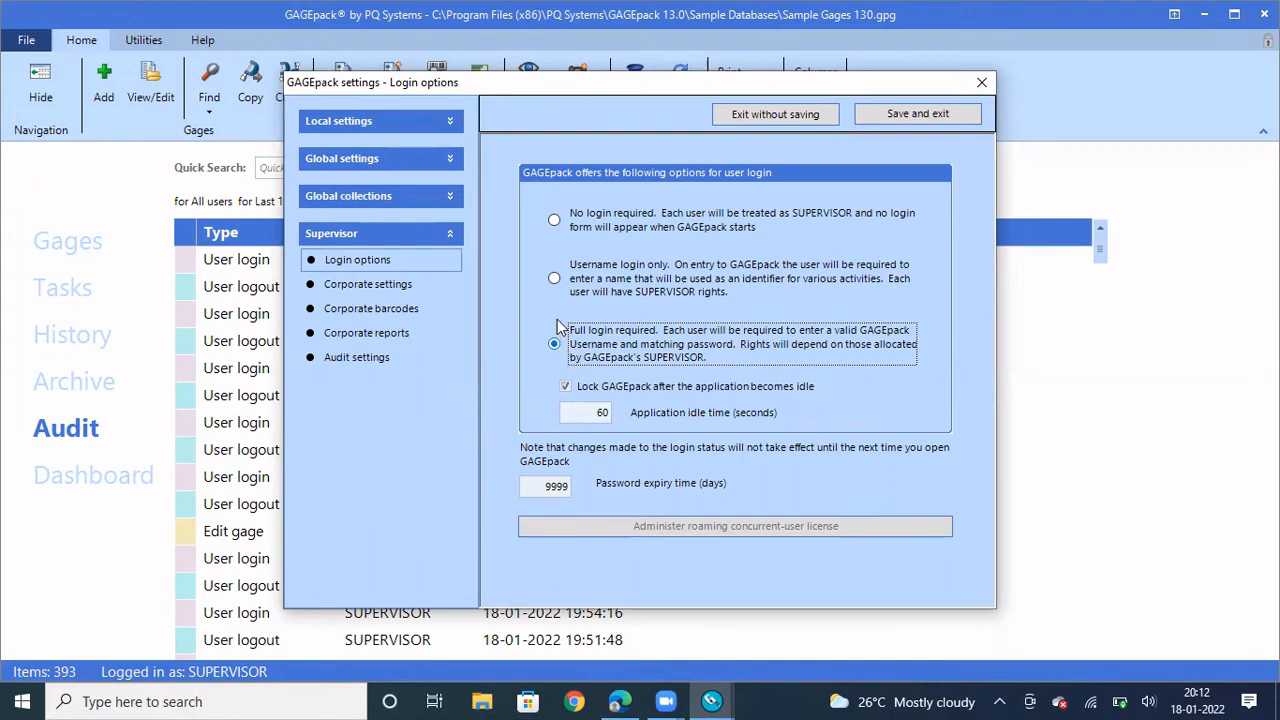
pyautogui.click(366, 160)
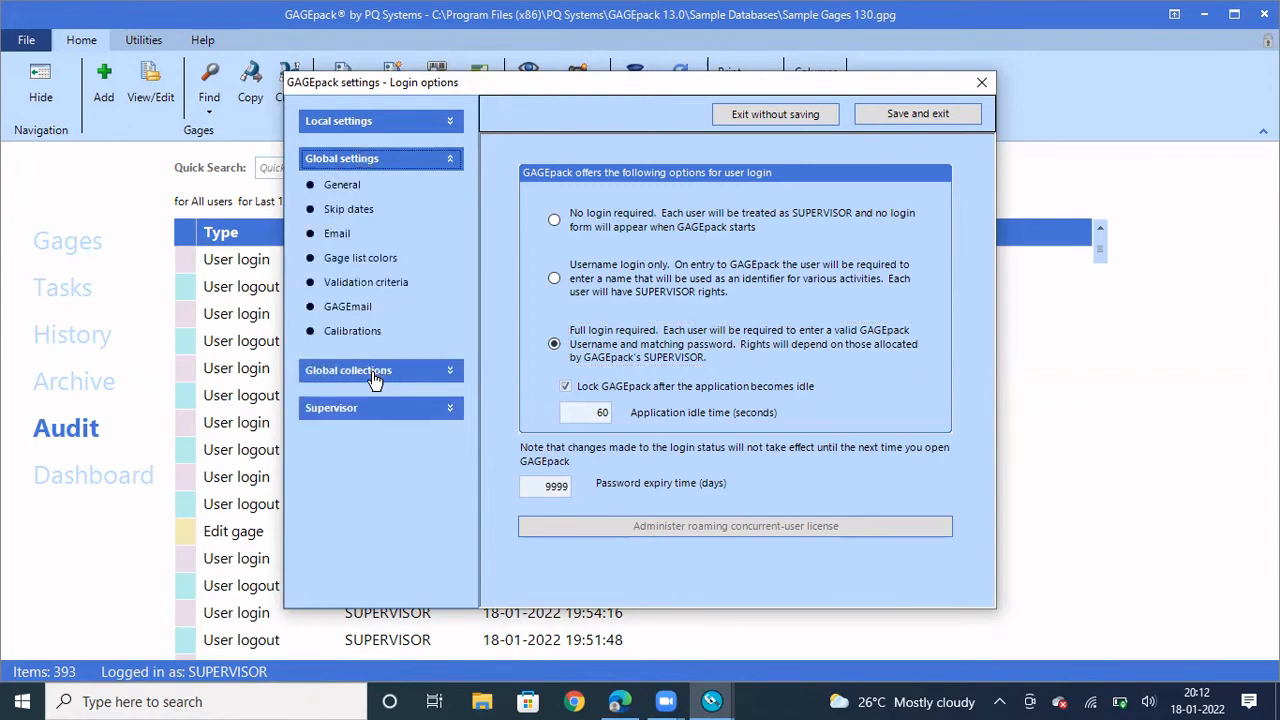
# Give the SUPERVISOR user in Global collections > Users a new confirmed password, then save and exit
pyautogui.click(376, 375)
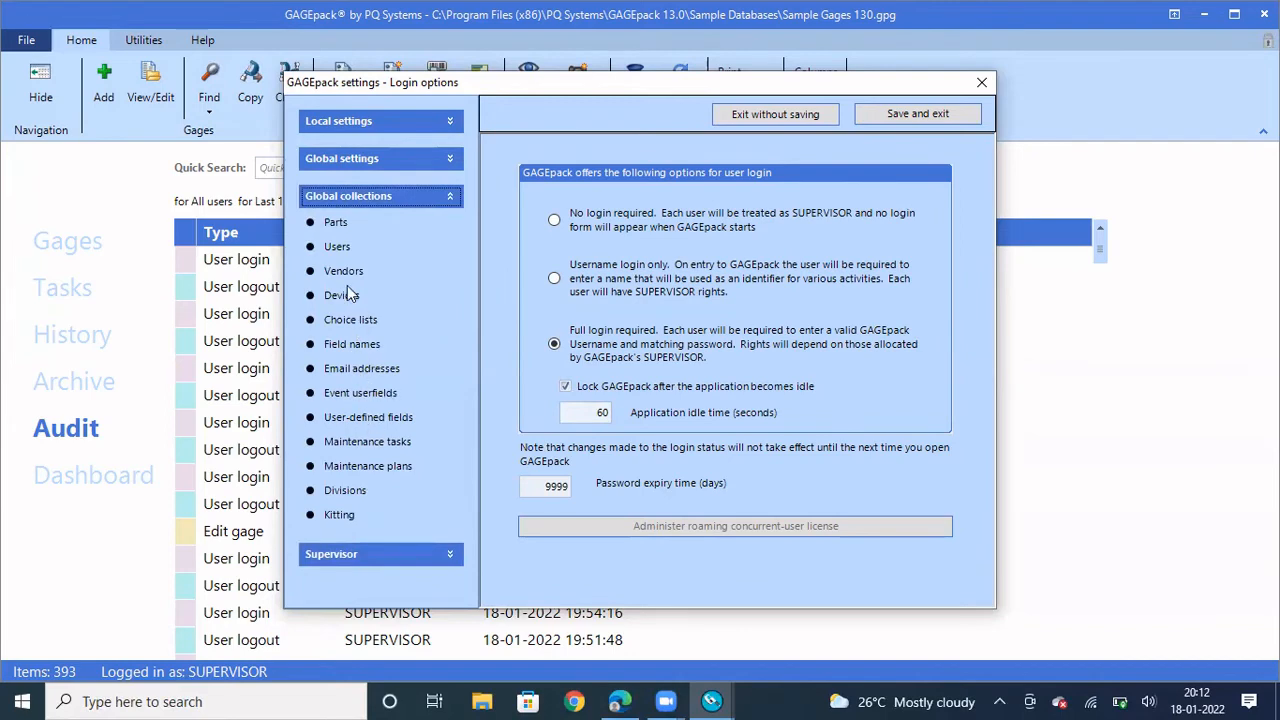
pyautogui.click(345, 250)
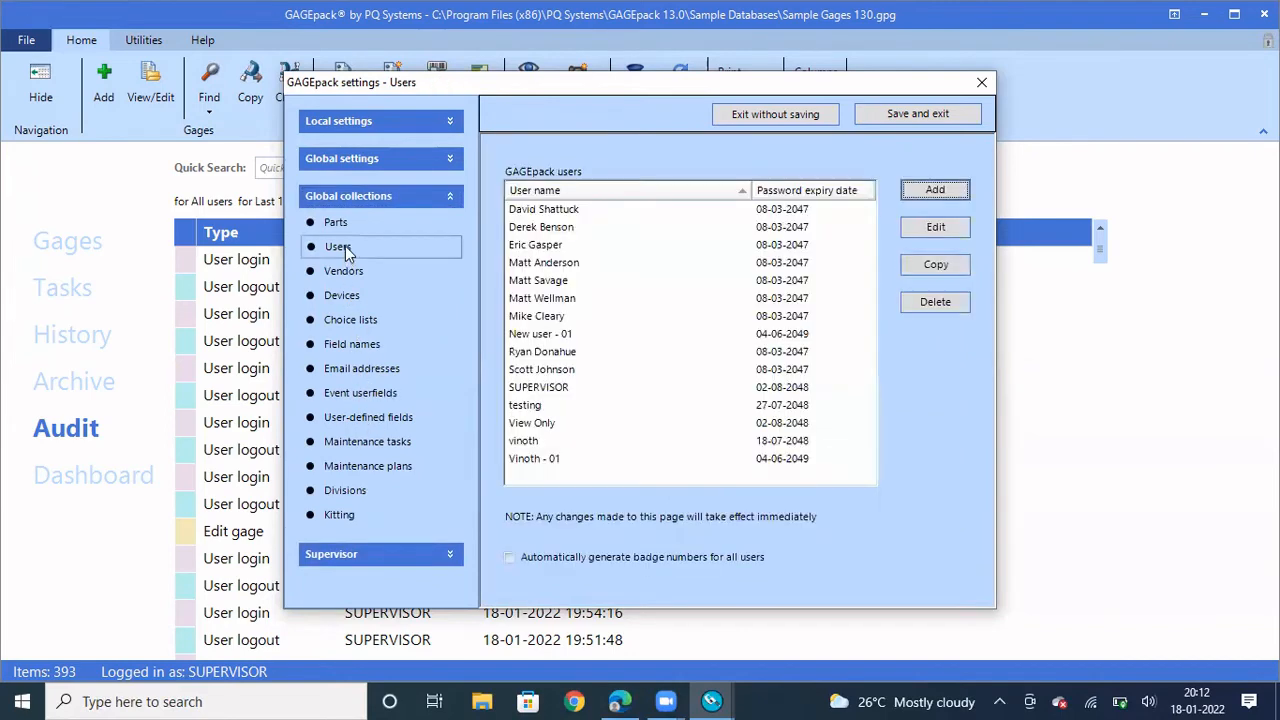
pyautogui.click(540, 389)
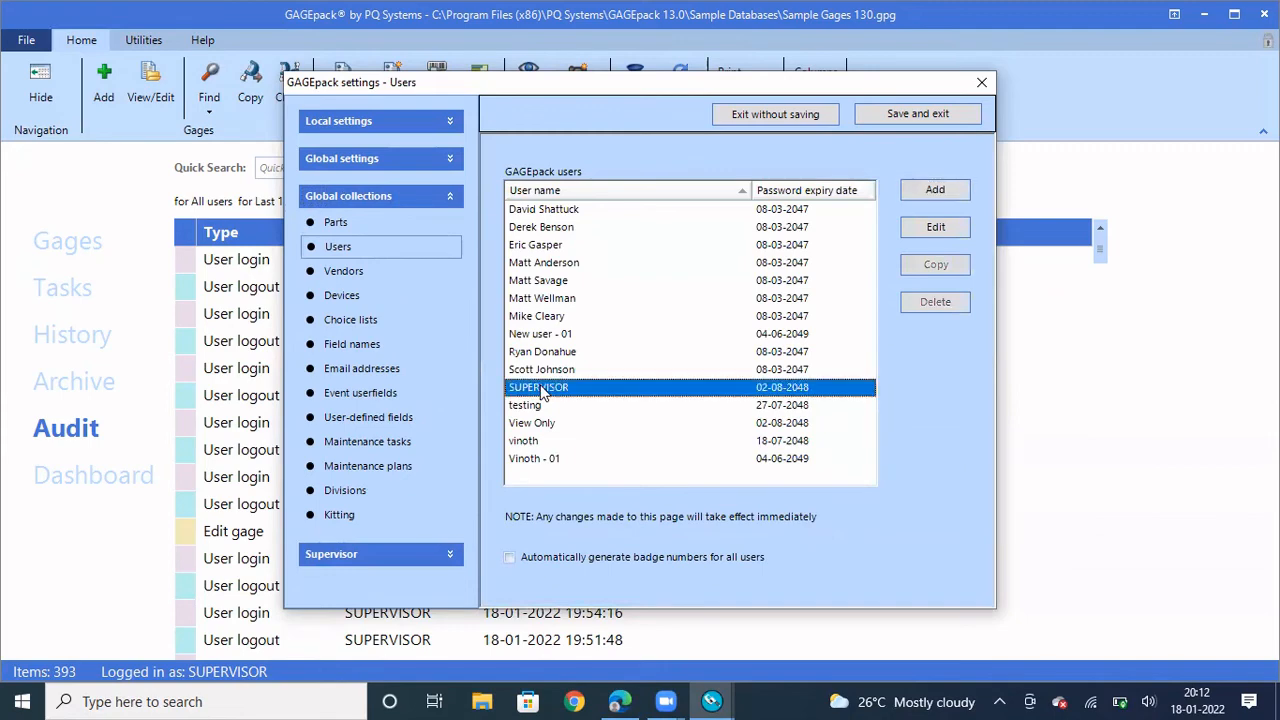
pyautogui.click(935, 227)
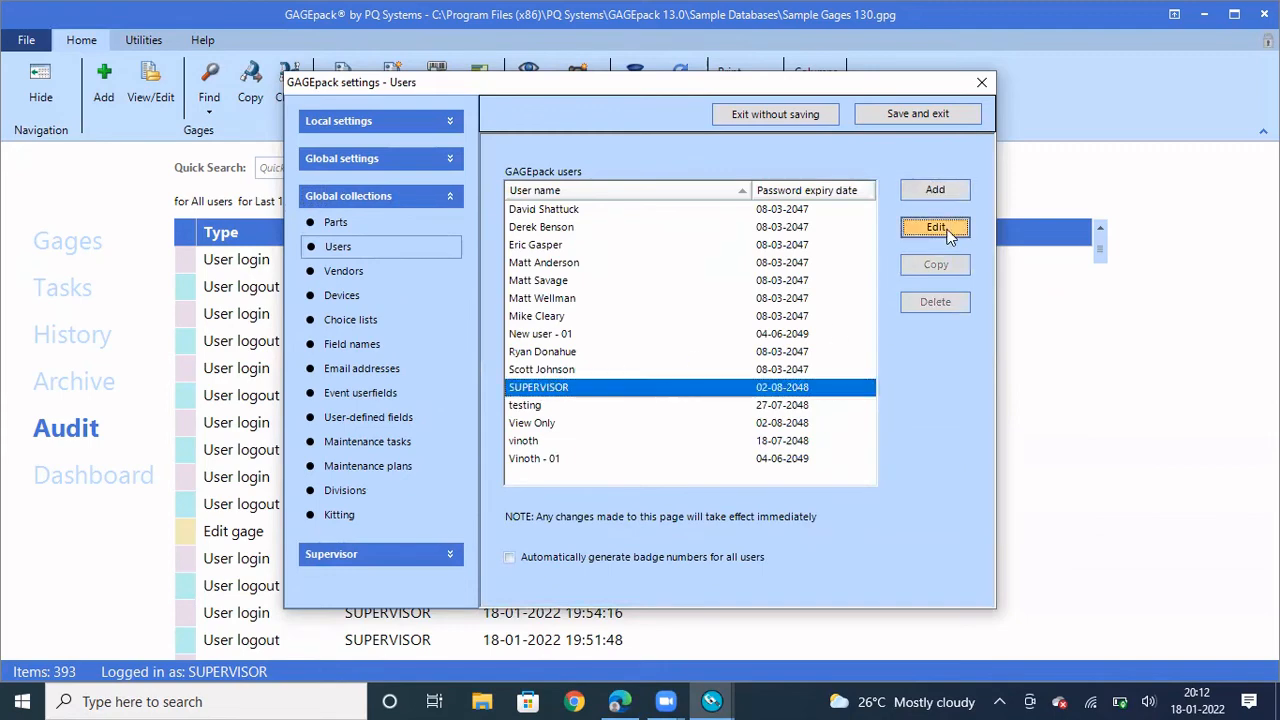
pyautogui.write('*****')
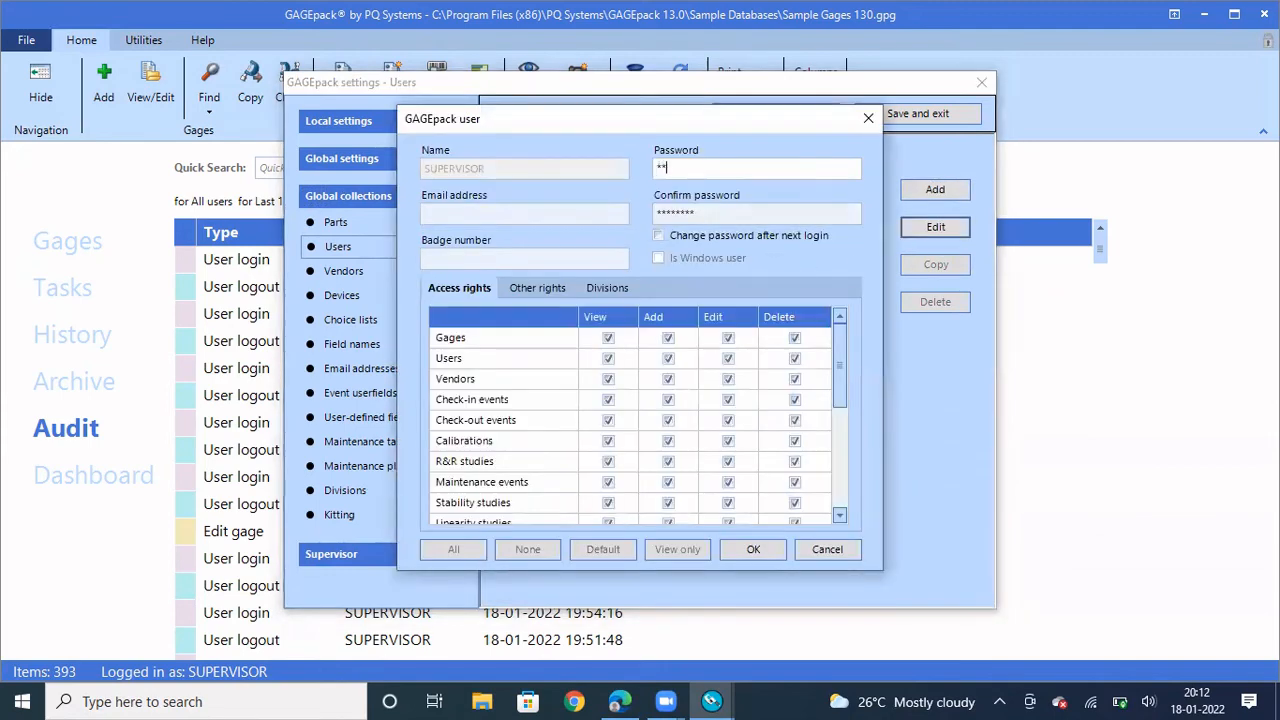
pyautogui.write('***')
pyautogui.click(727, 212)
pyautogui.doubleClick(727, 212)
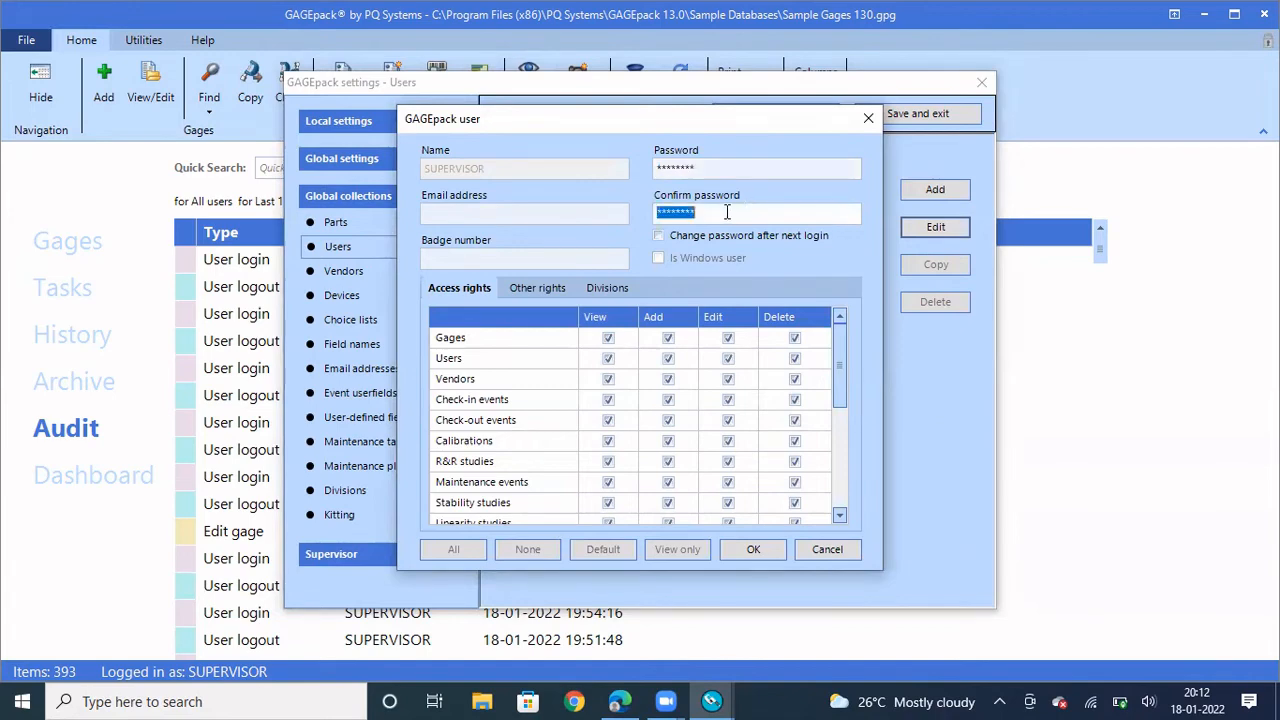
pyautogui.write('********')
pyautogui.click(765, 548)
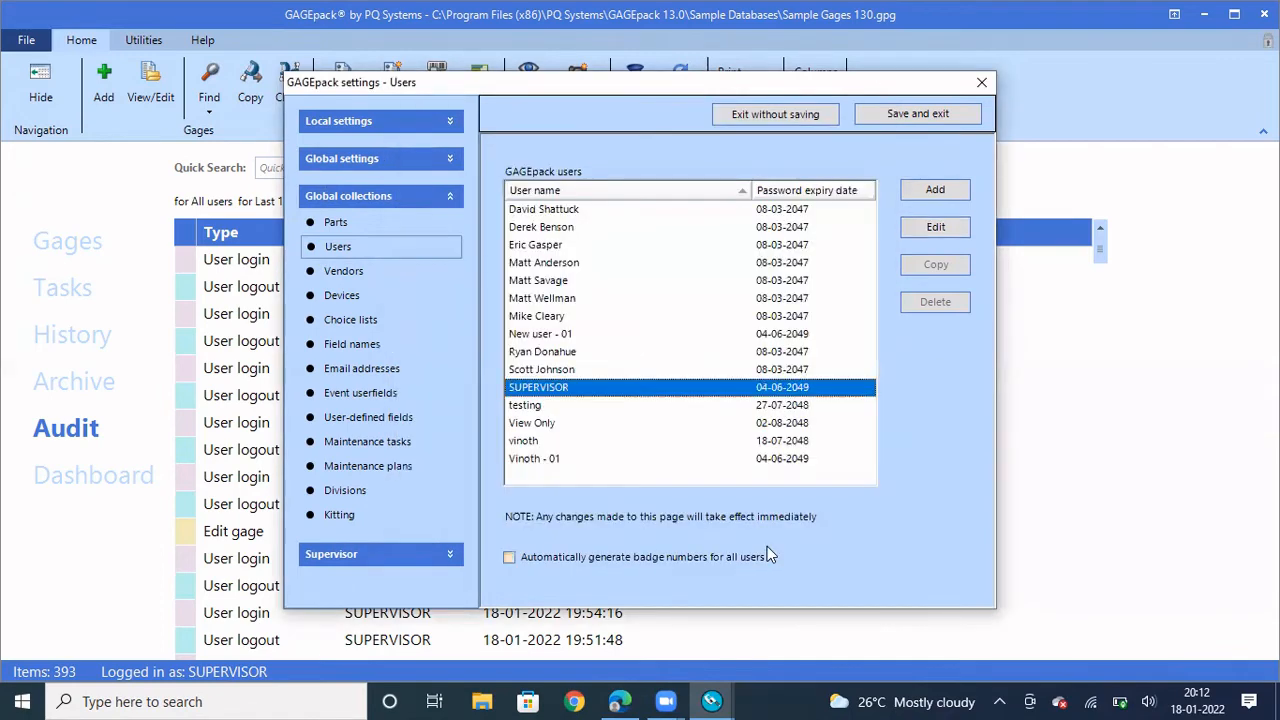
pyautogui.click(917, 114)
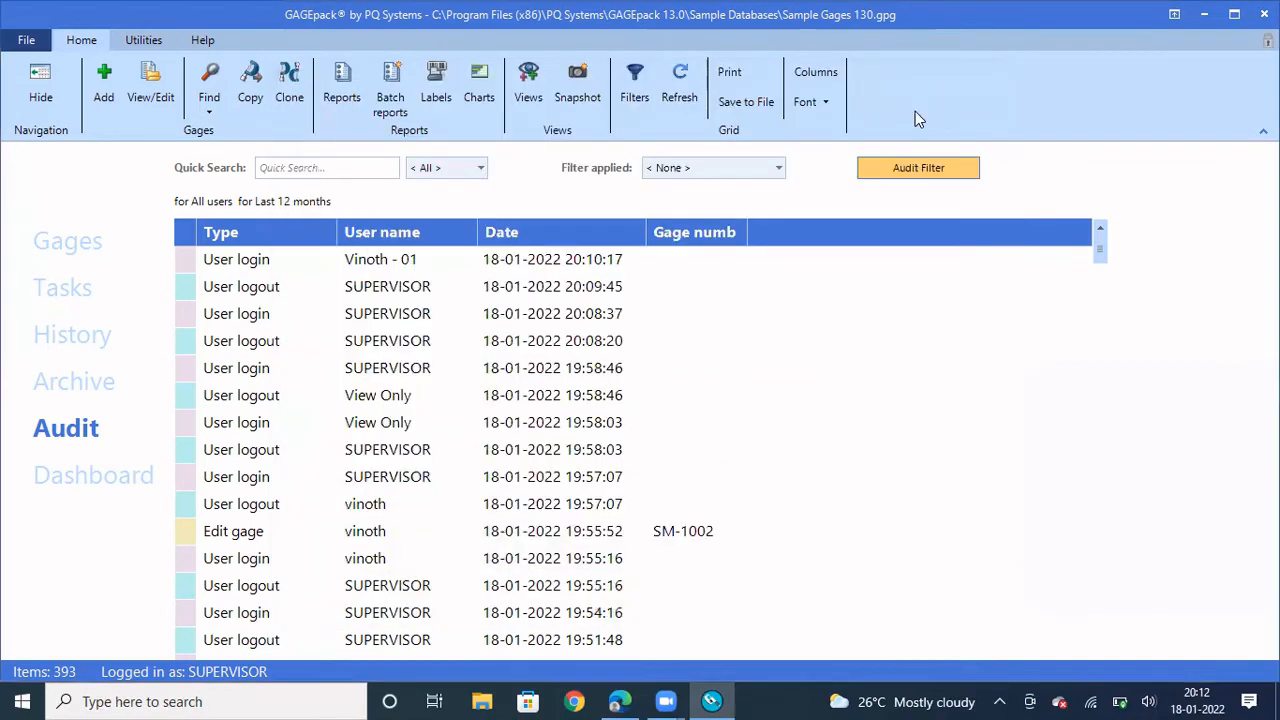
# Recheck Login options shows Full login required, save and exit, then close GAGEpack
pyautogui.click(24, 40)
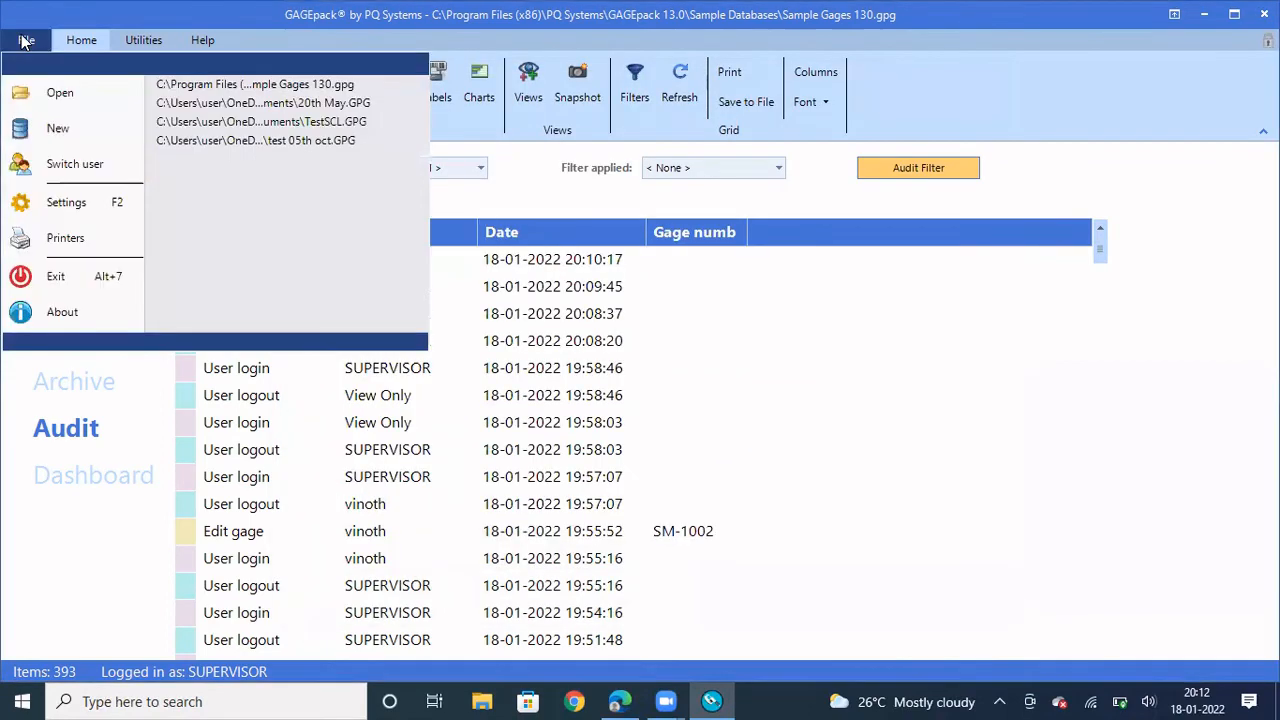
pyautogui.click(66, 204)
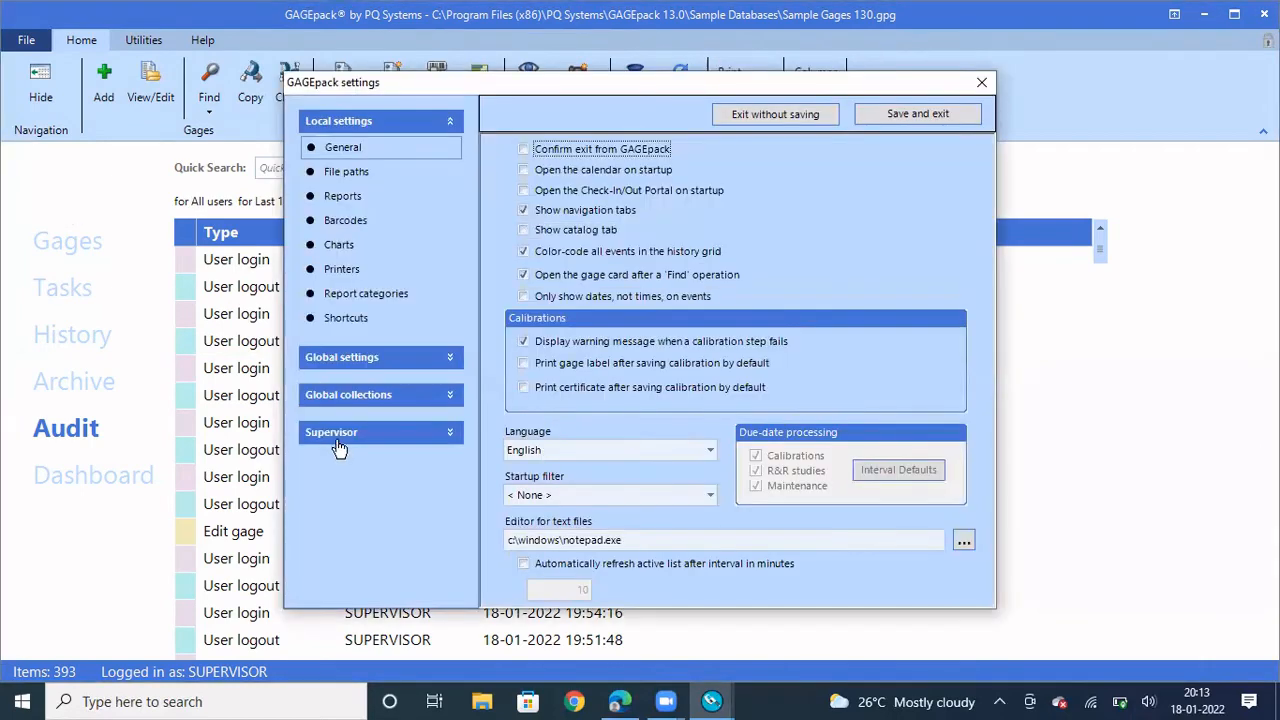
pyautogui.click(337, 436)
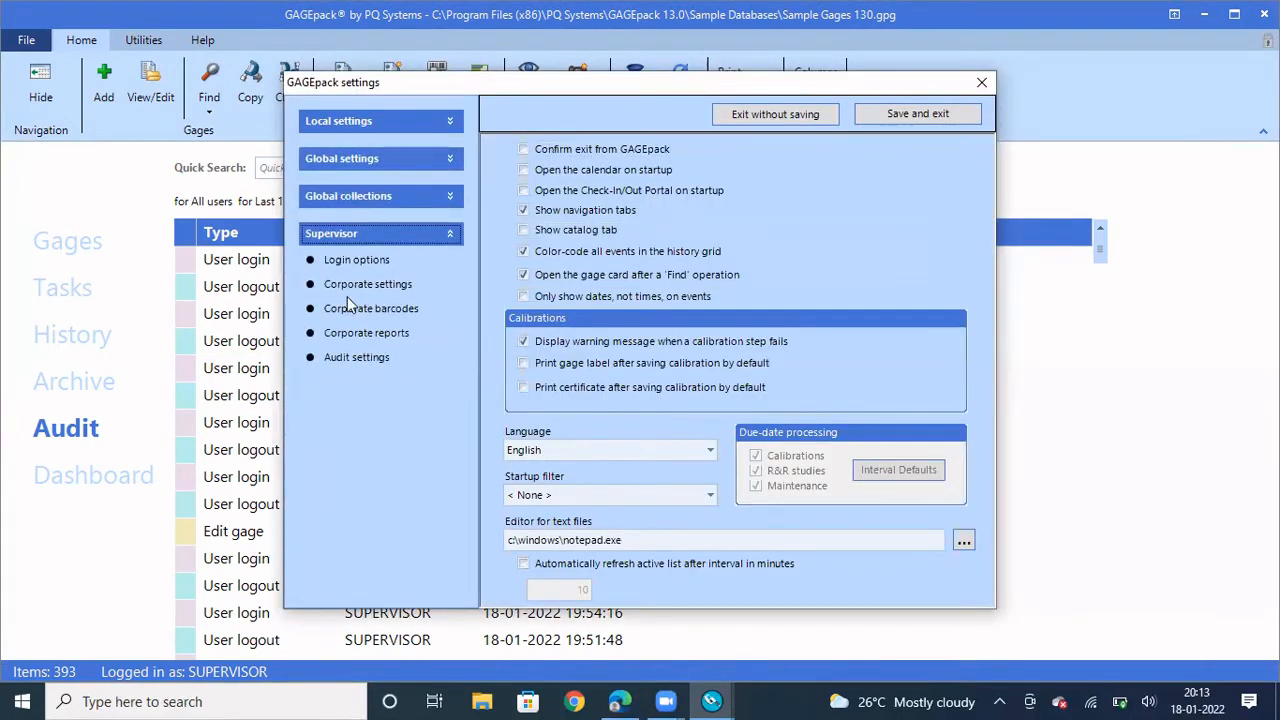
pyautogui.click(356, 259)
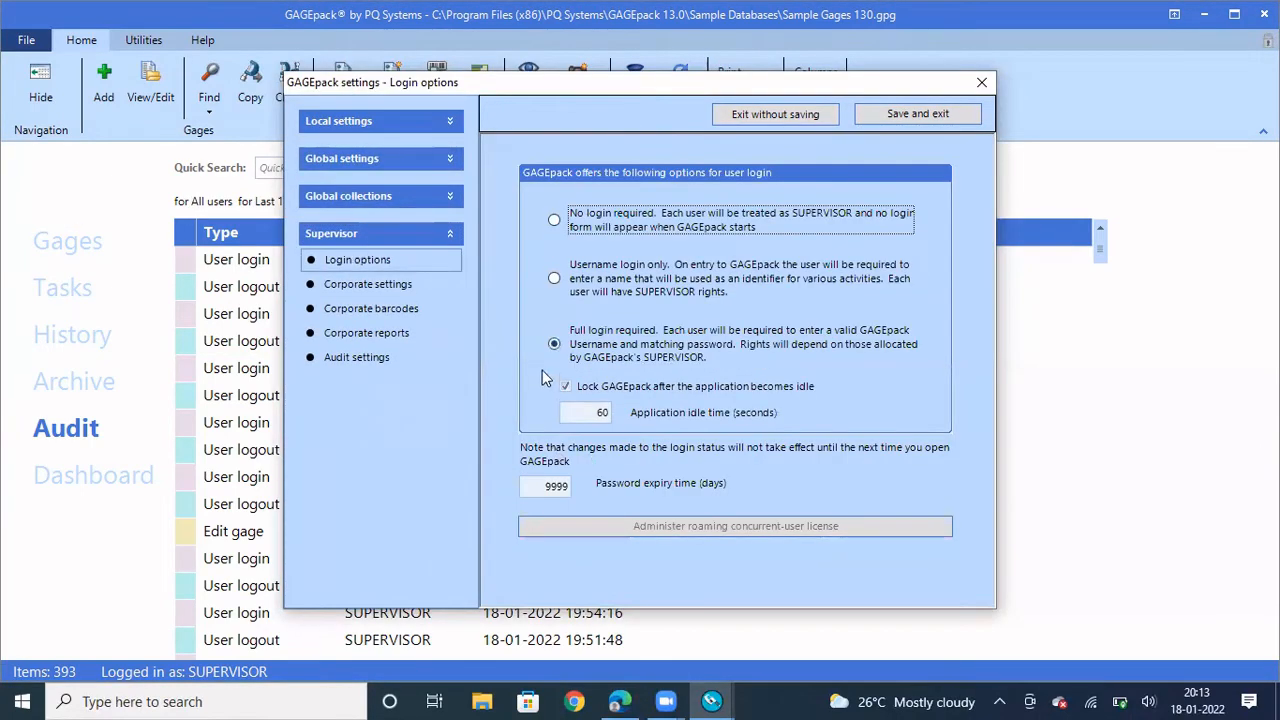
pyautogui.click(919, 117)
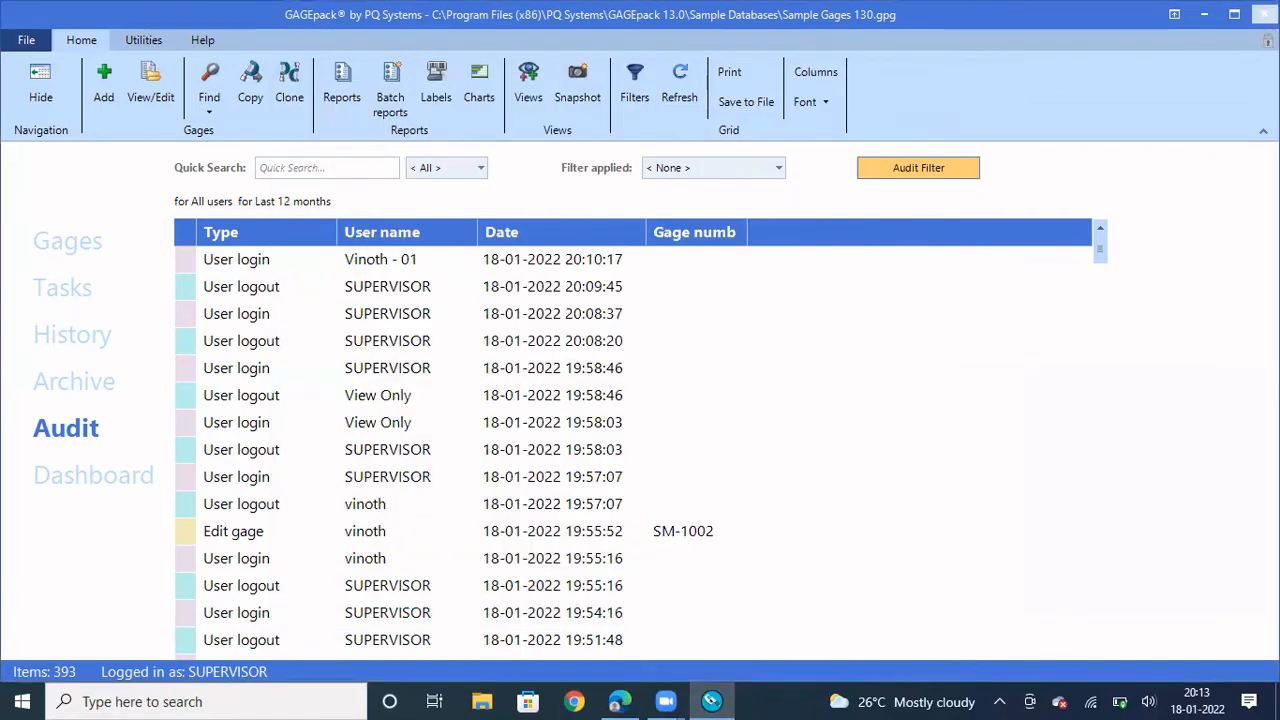
pyautogui.click(1264, 14)
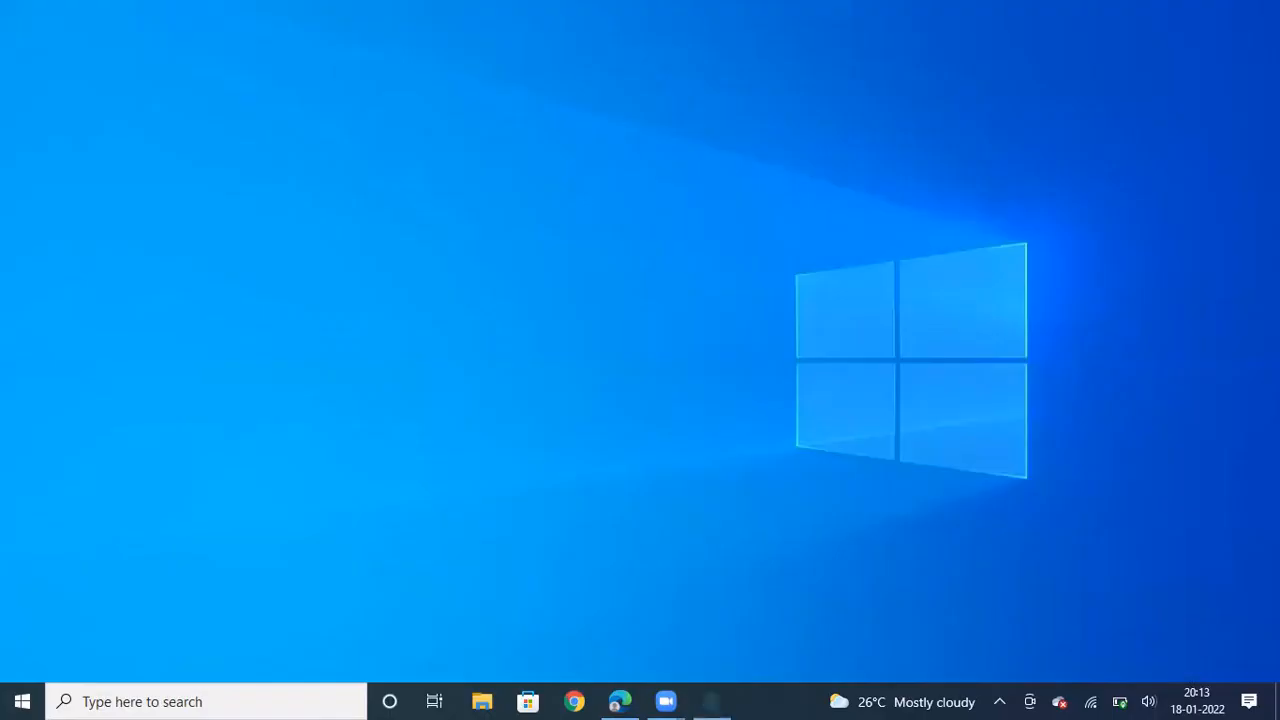
# Relaunch GAGEpack and log in as SUPERVISOR, re-entering the password after an incorrect-password warning
pyautogui.click(264, 699)
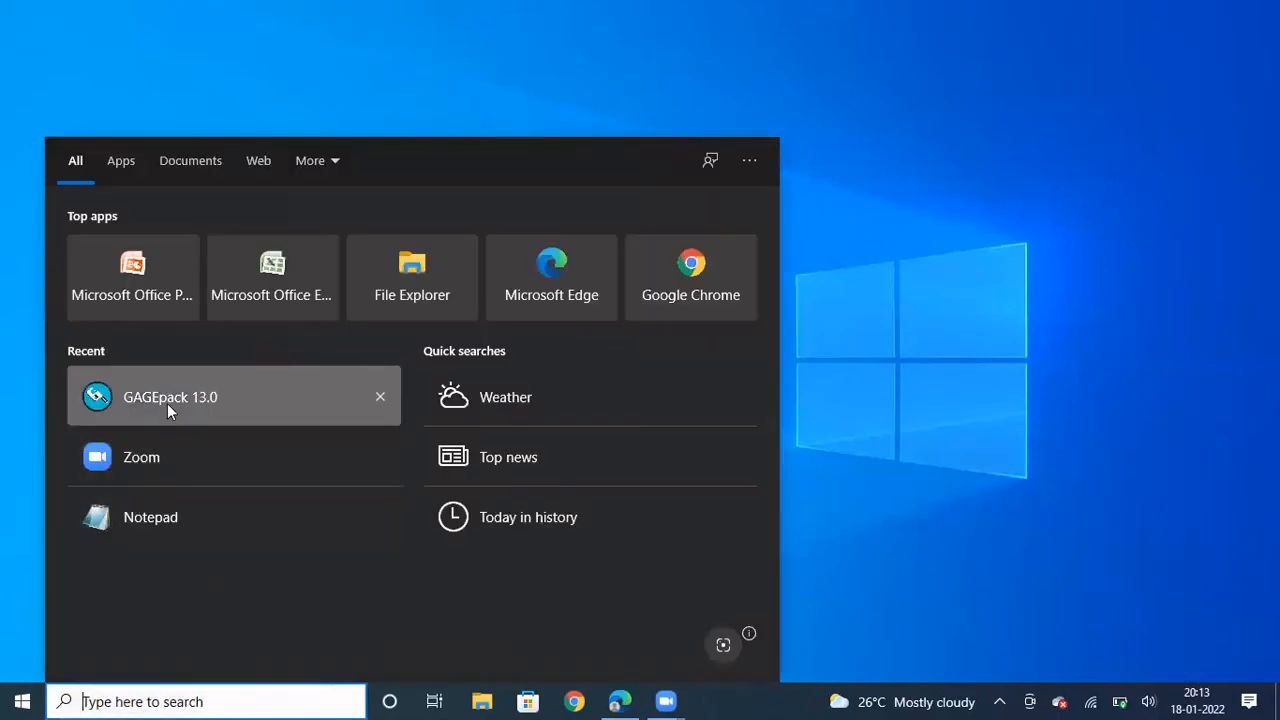
pyautogui.click(167, 409)
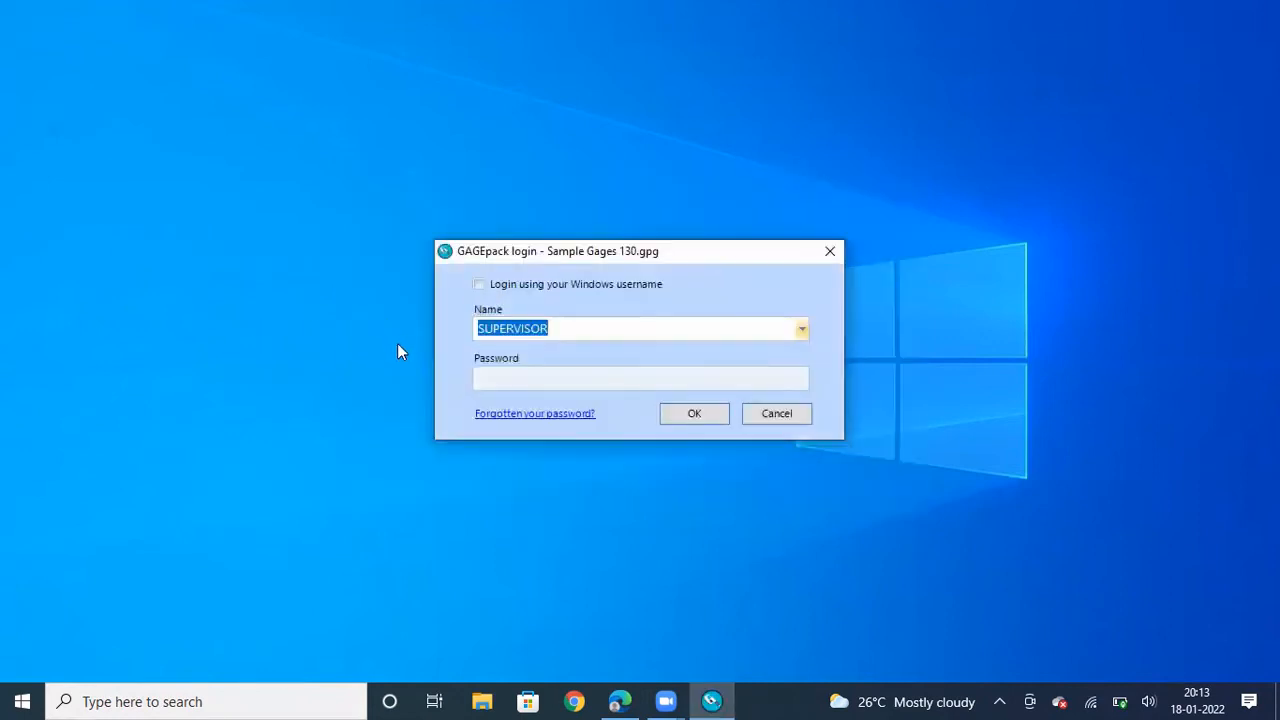
pyautogui.click(529, 377)
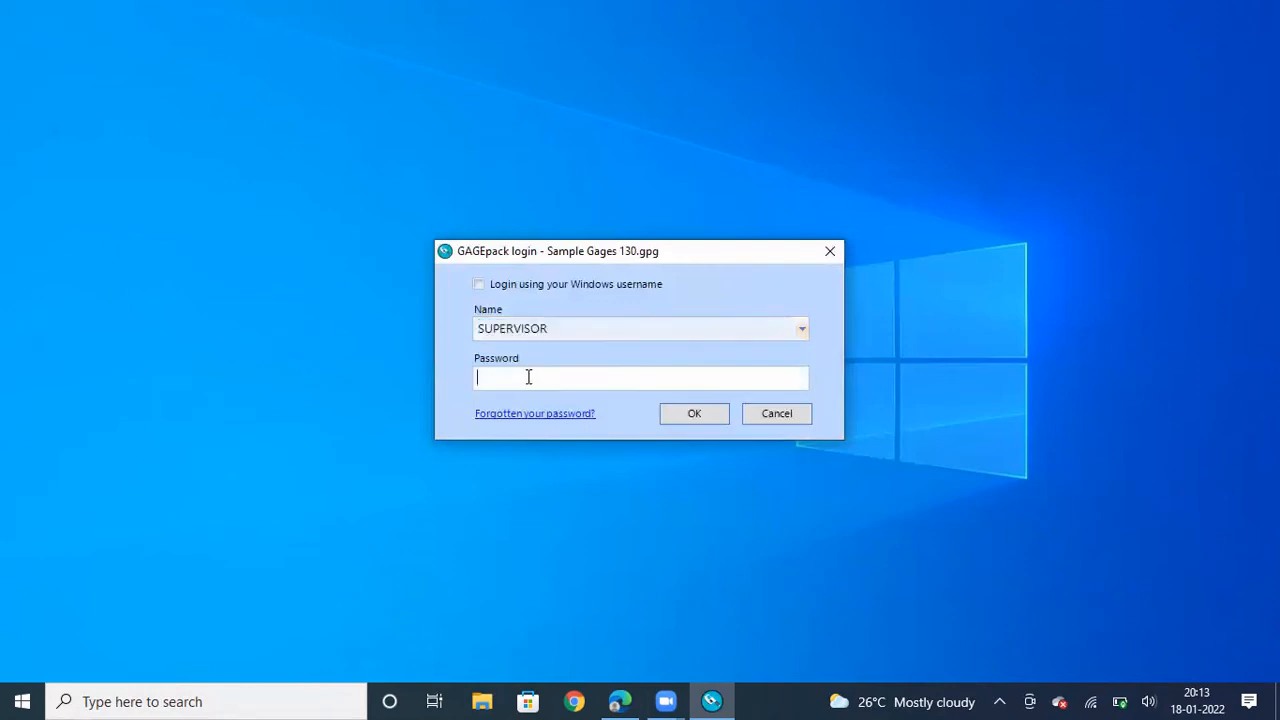
pyautogui.click(671, 421)
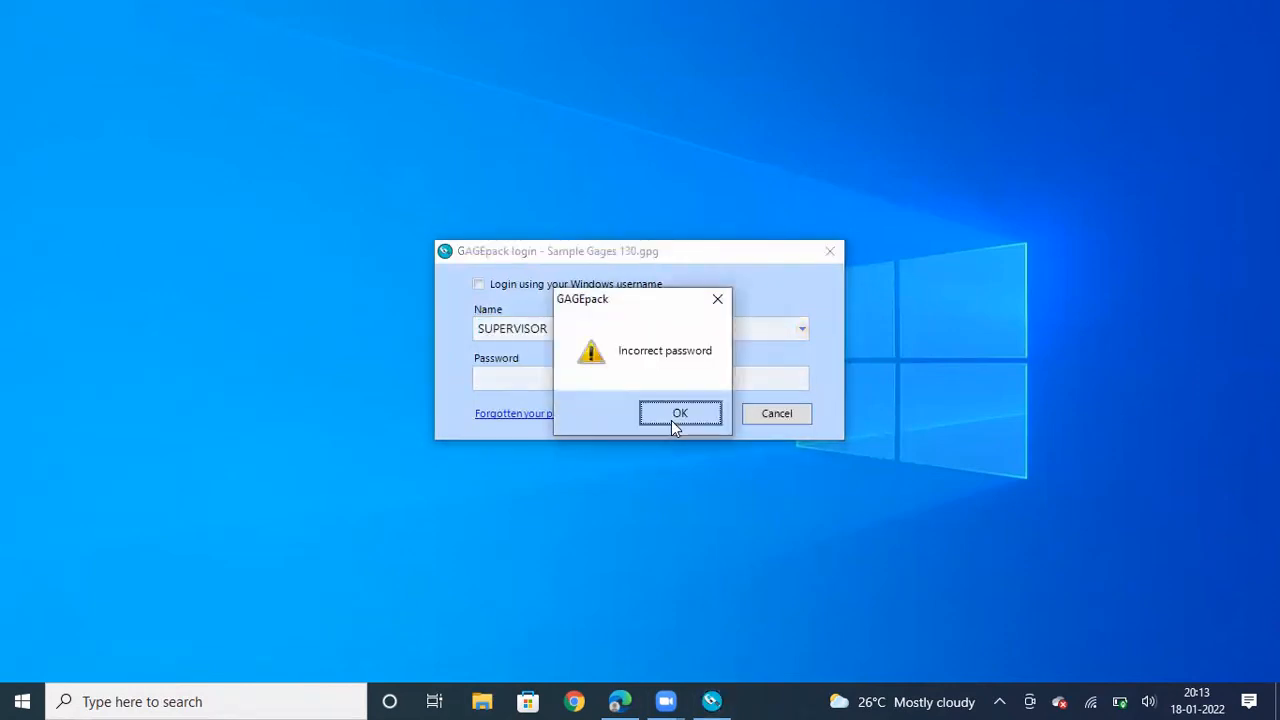
pyautogui.click(667, 409)
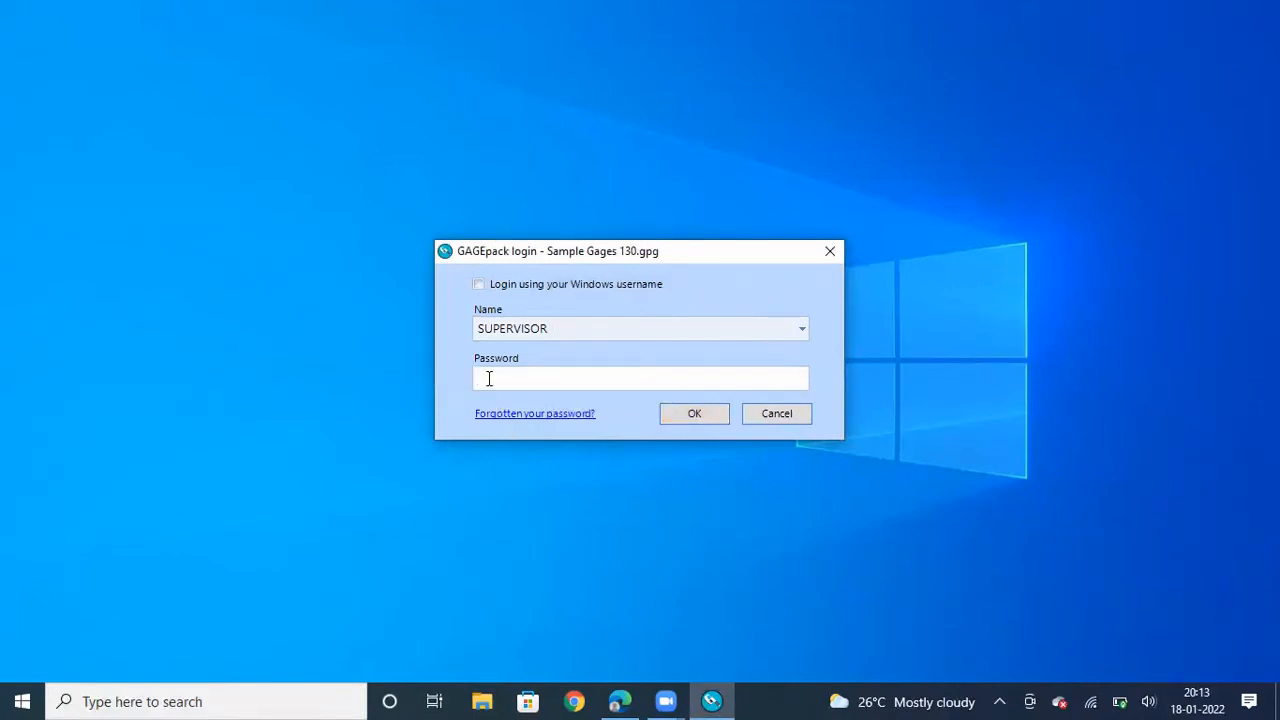
pyautogui.write('********')
pyautogui.click(695, 414)
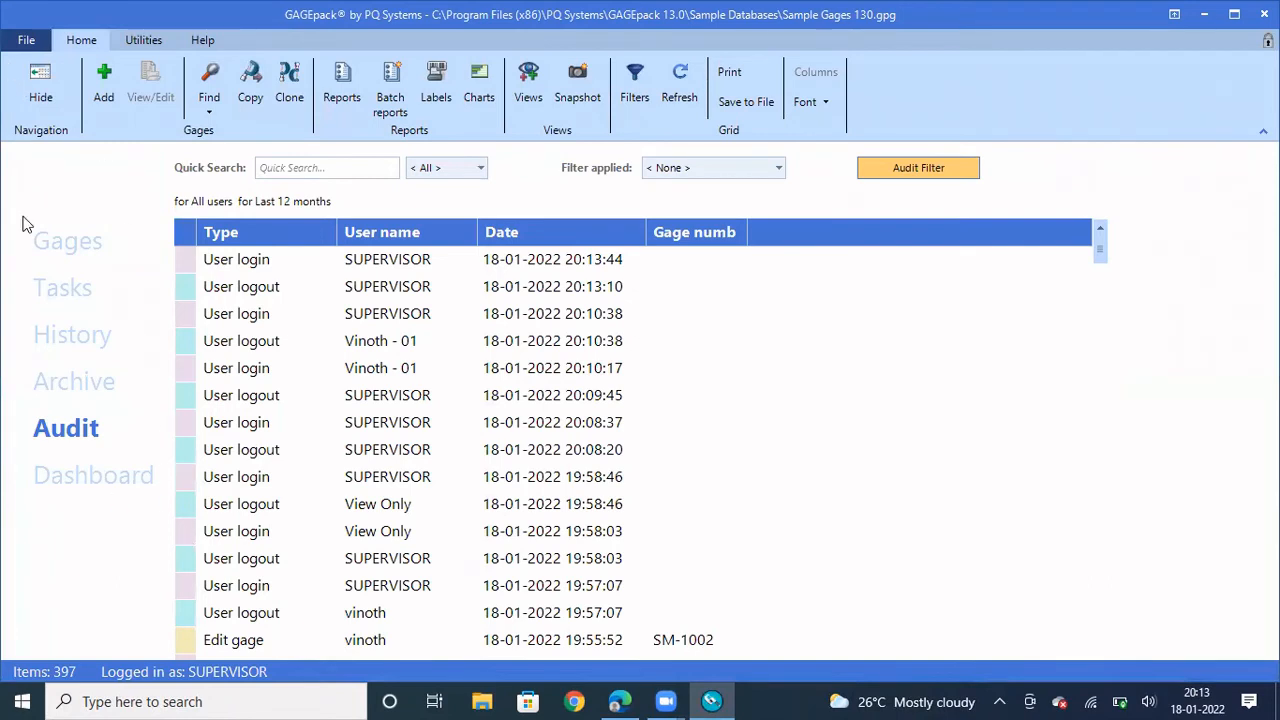
# Switch the user to Vinoth - 01, entering its password after the incorrect-password warning
pyautogui.click(26, 45)
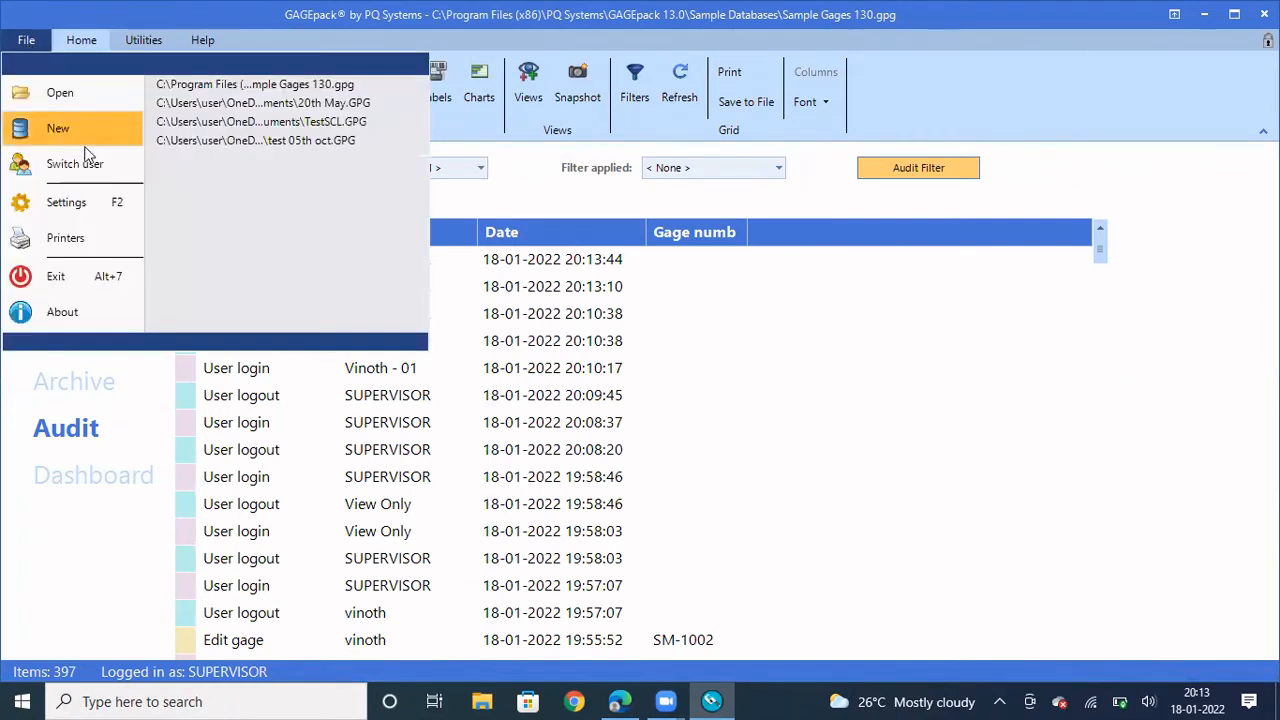
pyautogui.click(66, 167)
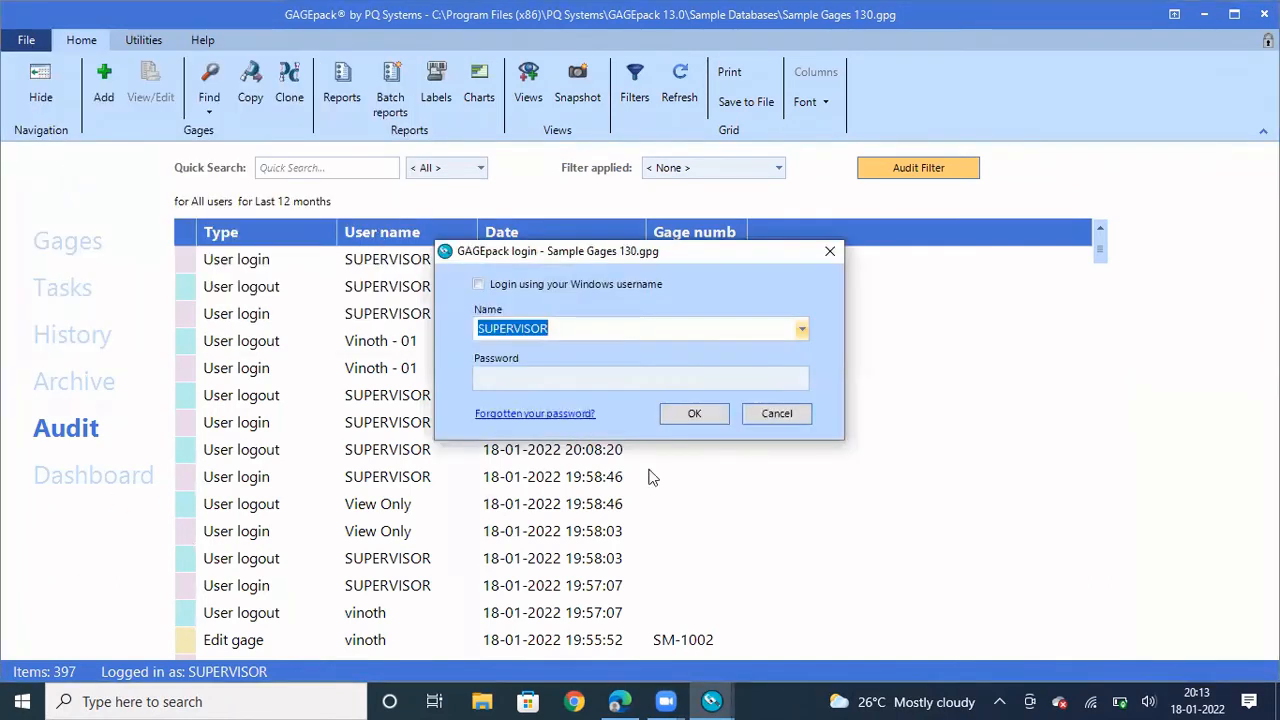
pyautogui.click(802, 329)
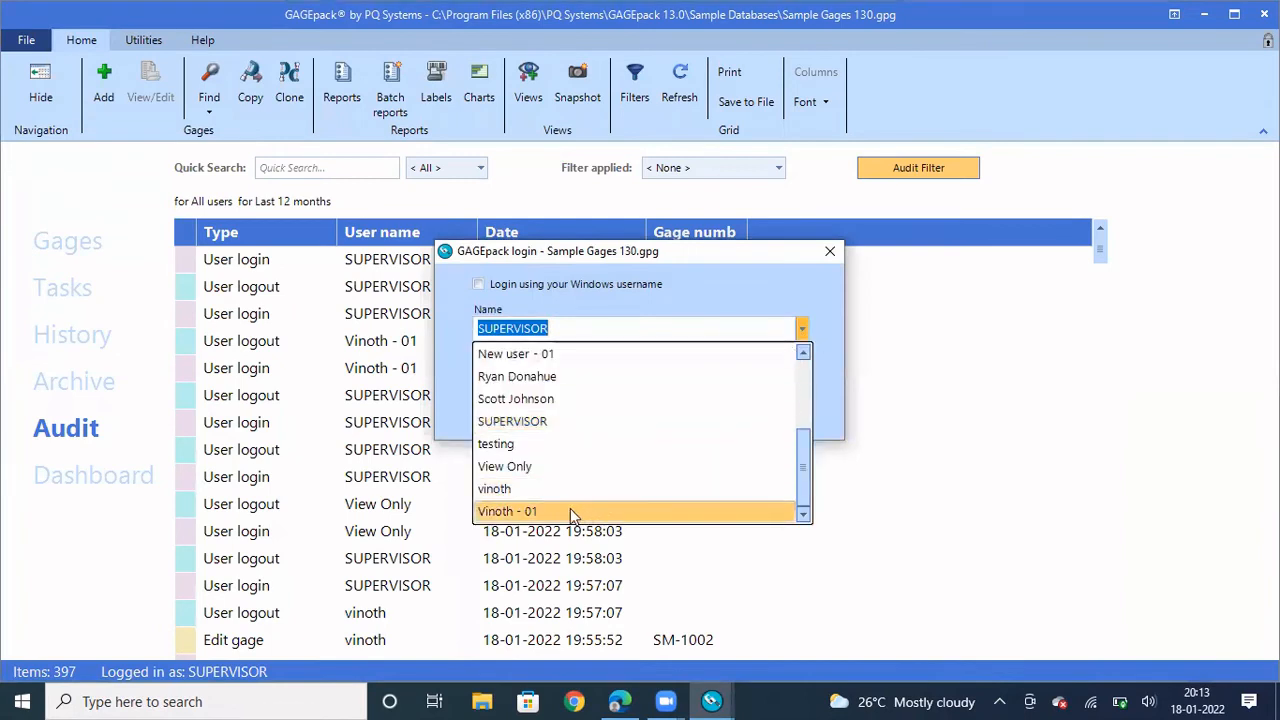
pyautogui.click(540, 514)
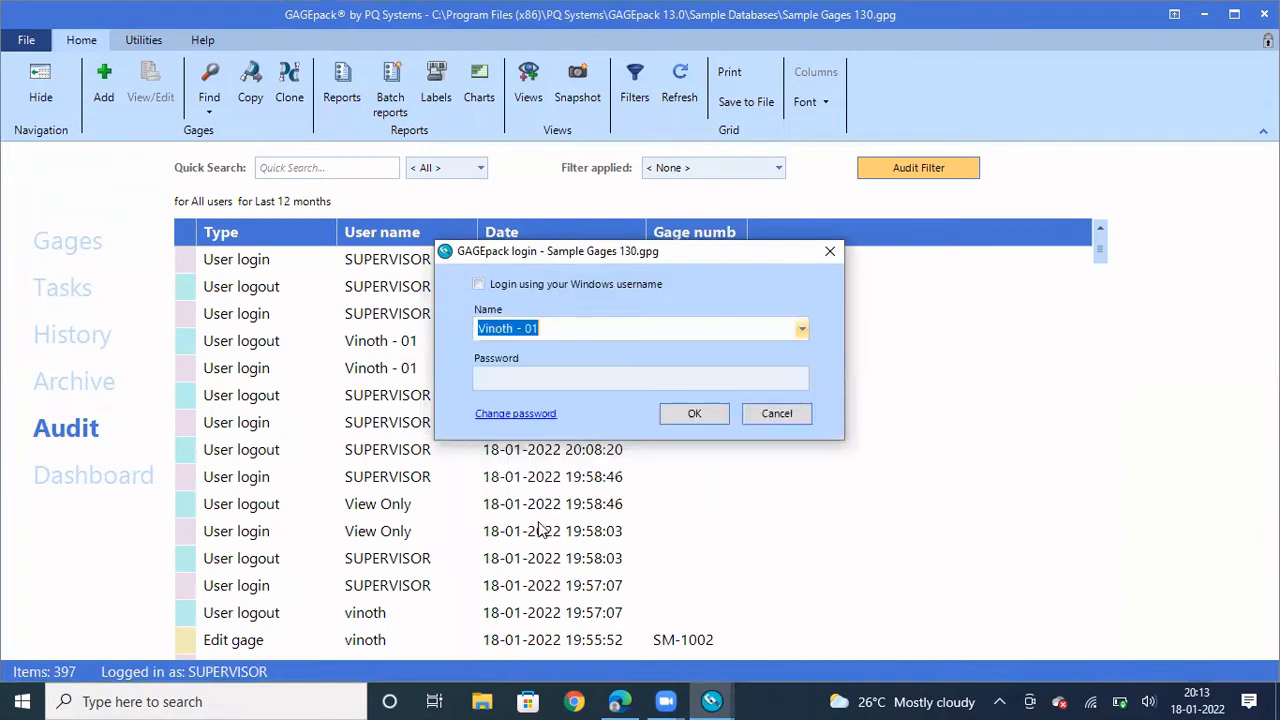
pyautogui.click(688, 416)
pyautogui.click(688, 416)
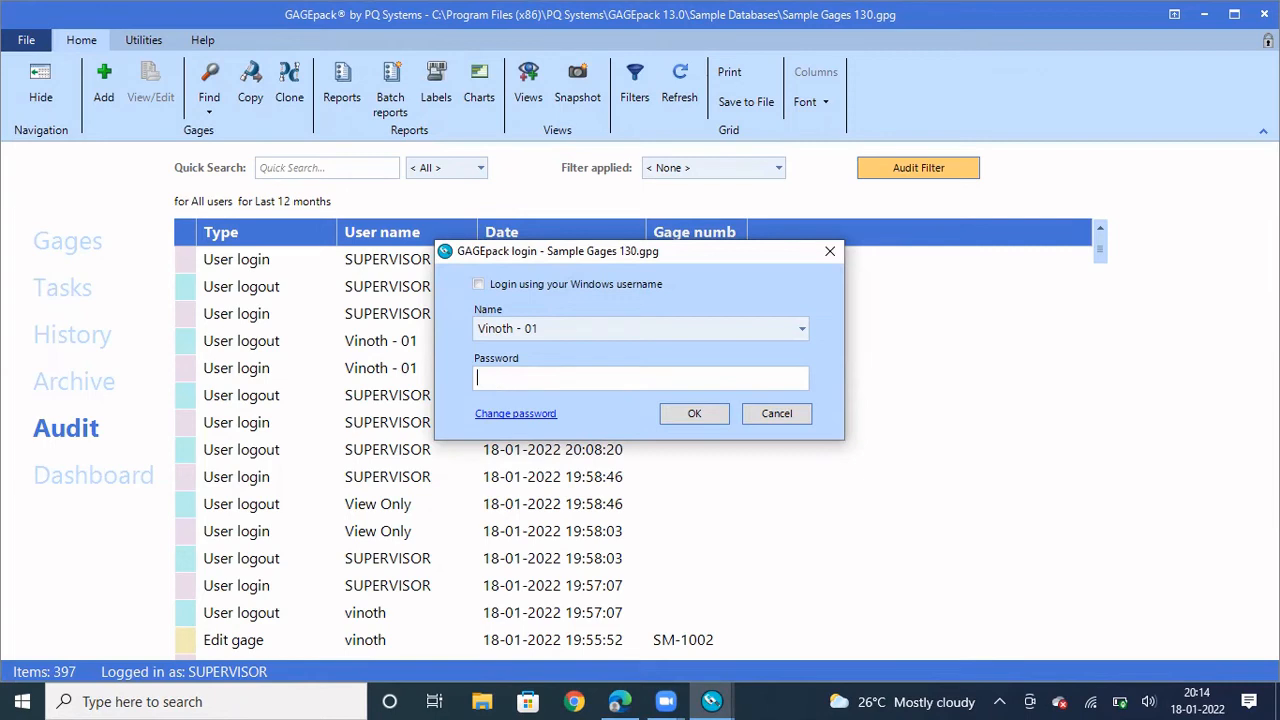
pyautogui.write('********')
pyautogui.click(694, 413)
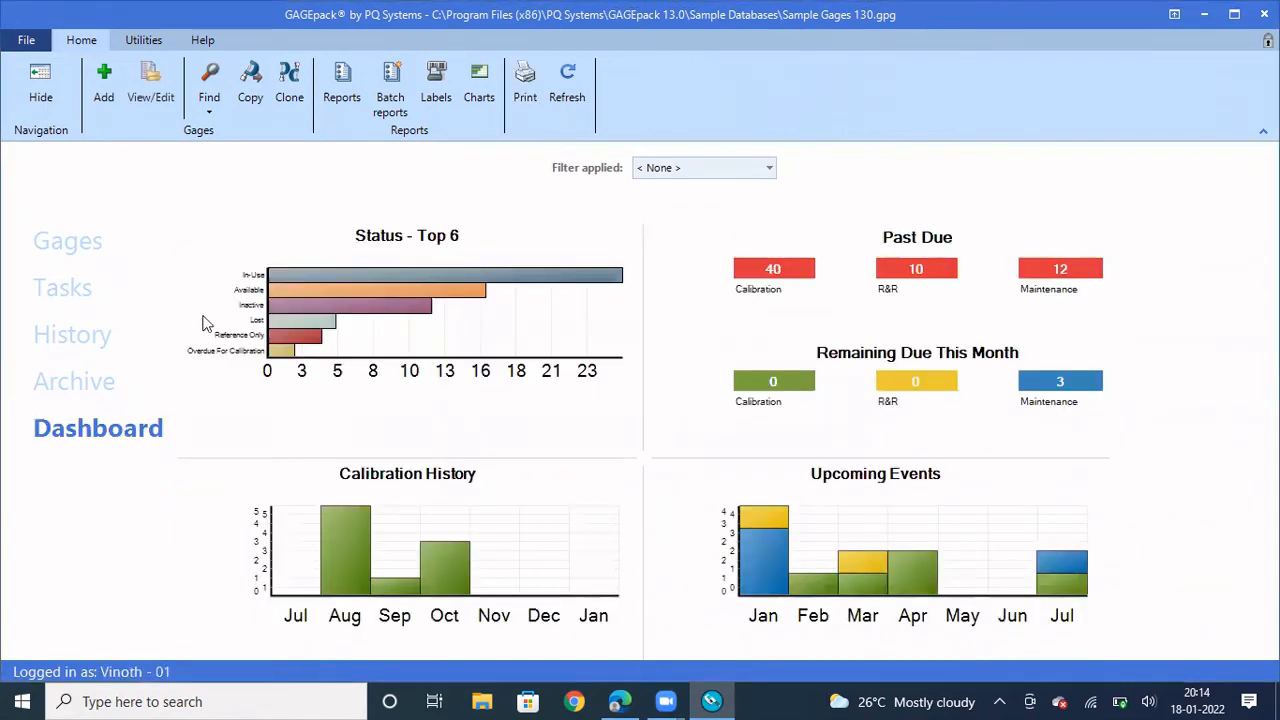
pyautogui.click(24, 42)
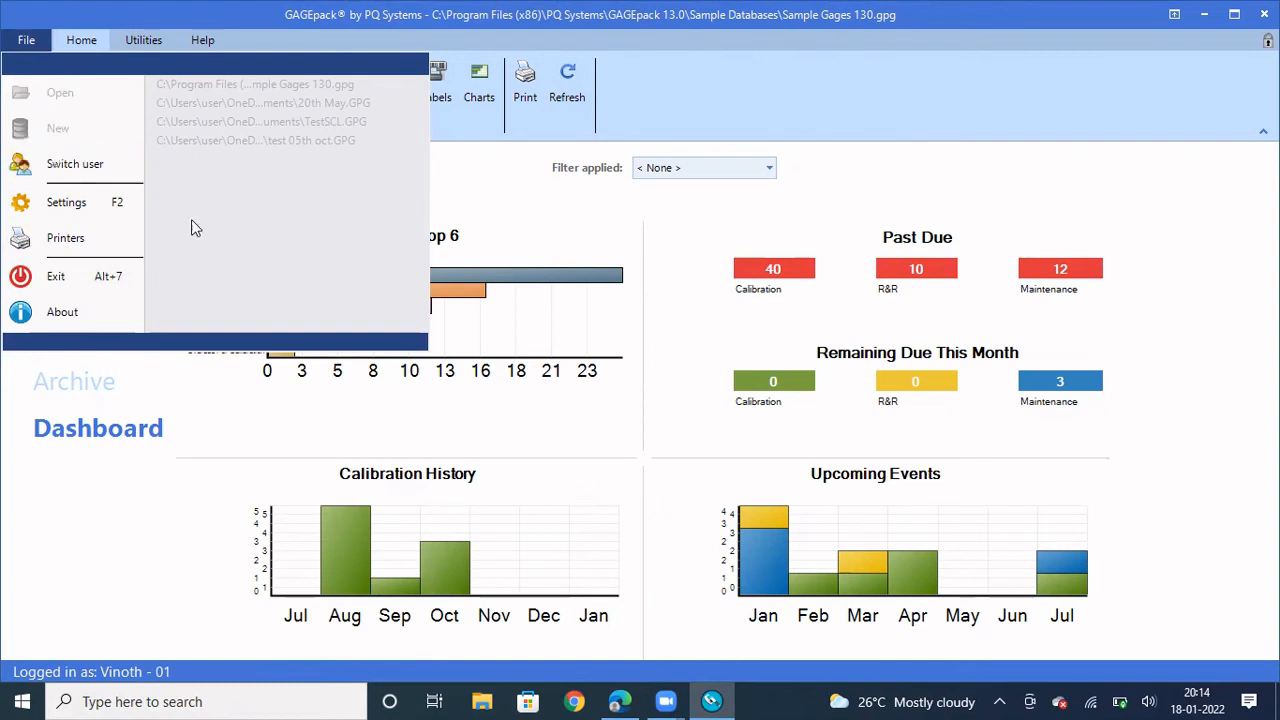
pyautogui.click(67, 204)
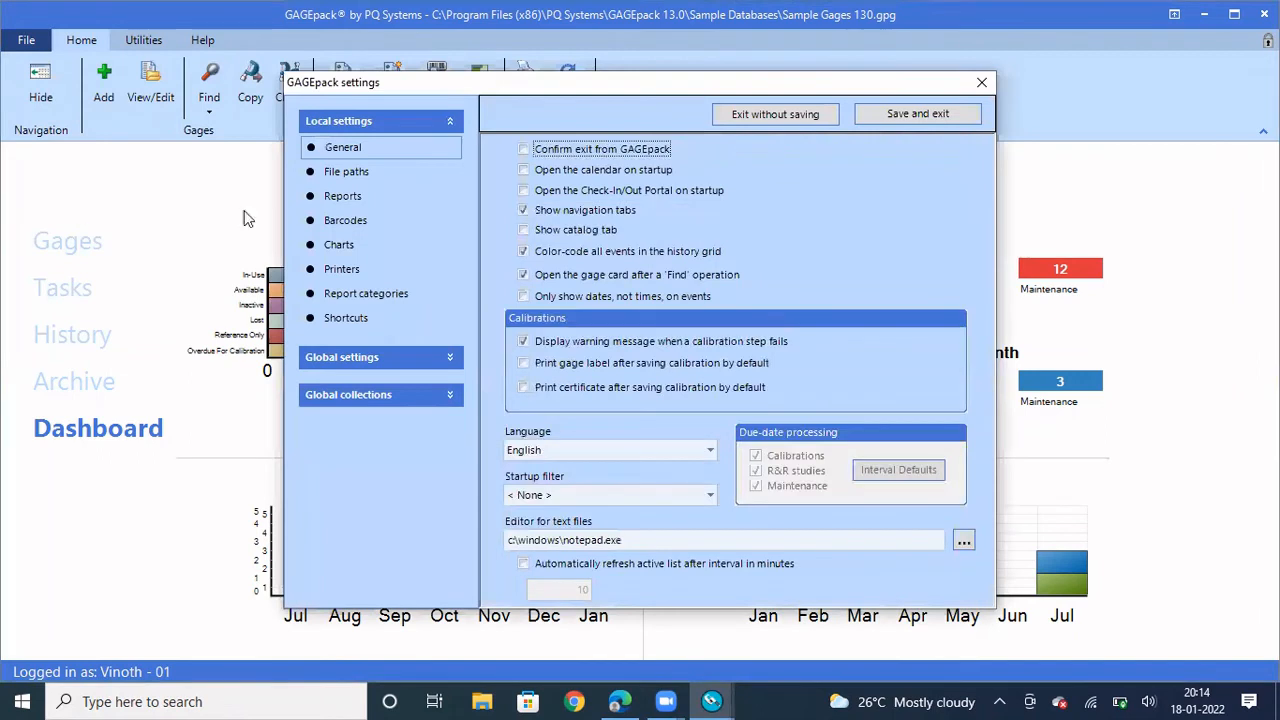
pyautogui.click(447, 359)
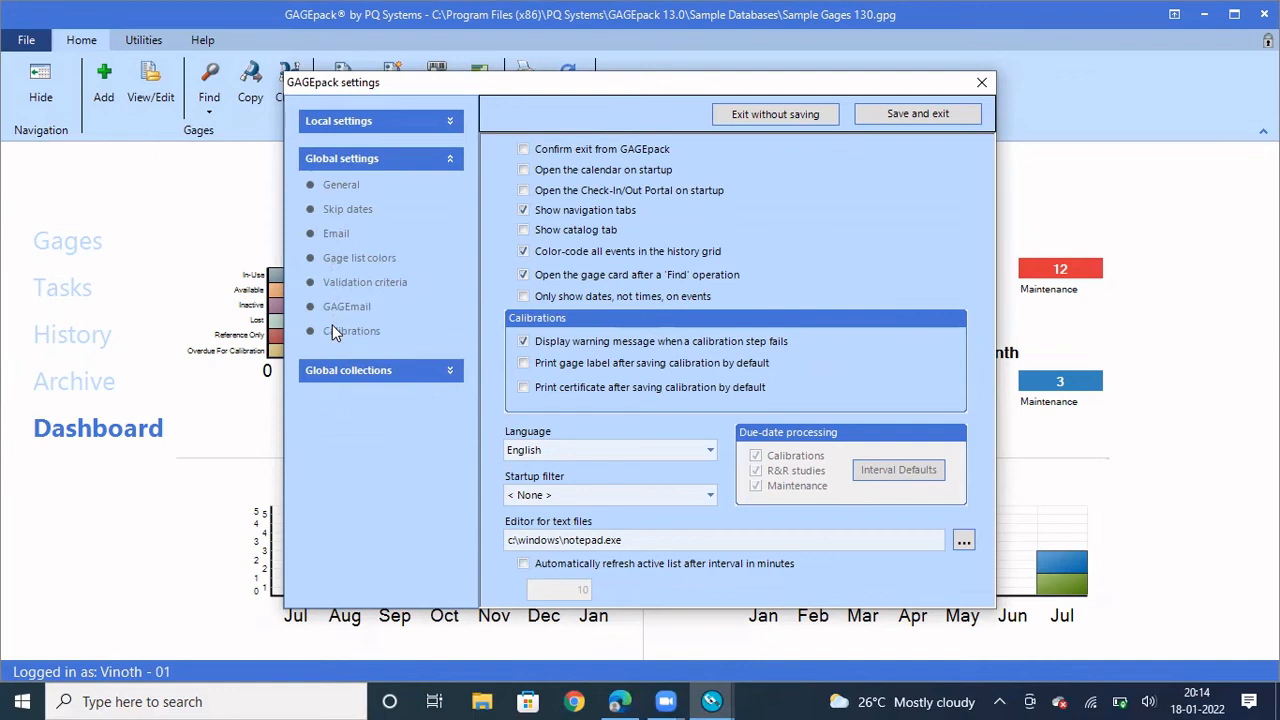
pyautogui.click(375, 370)
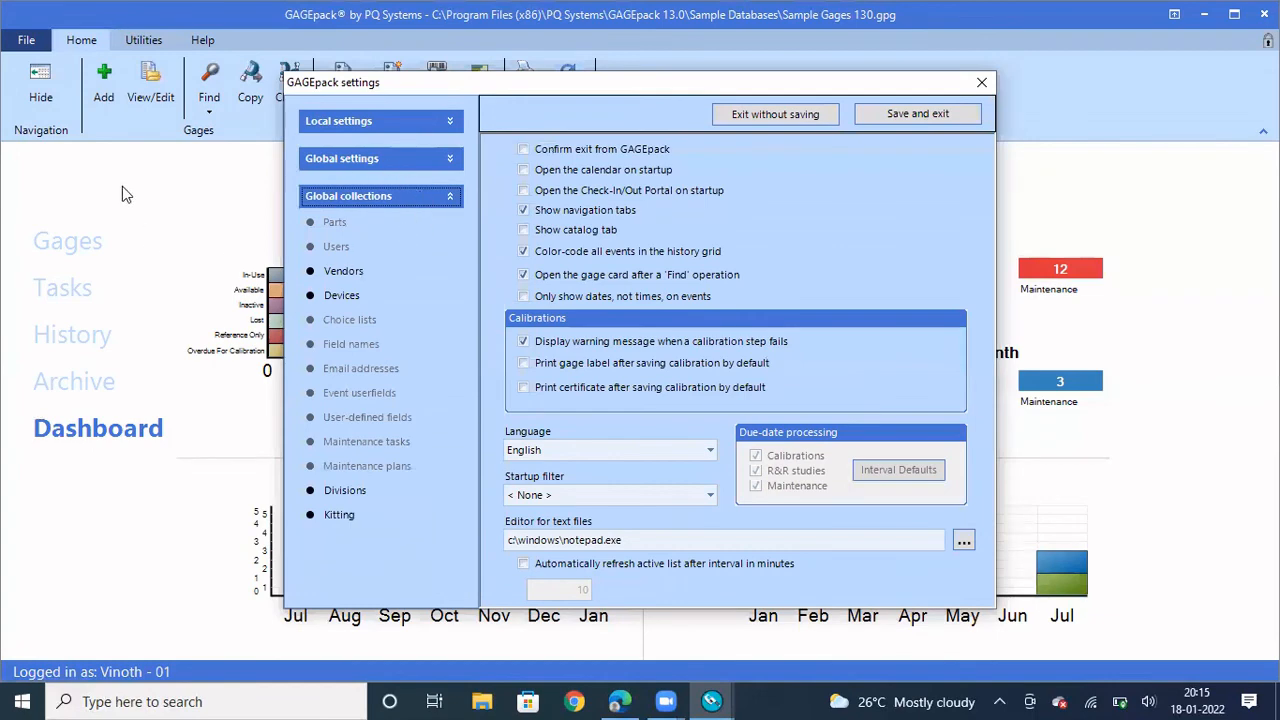
pyautogui.click(980, 85)
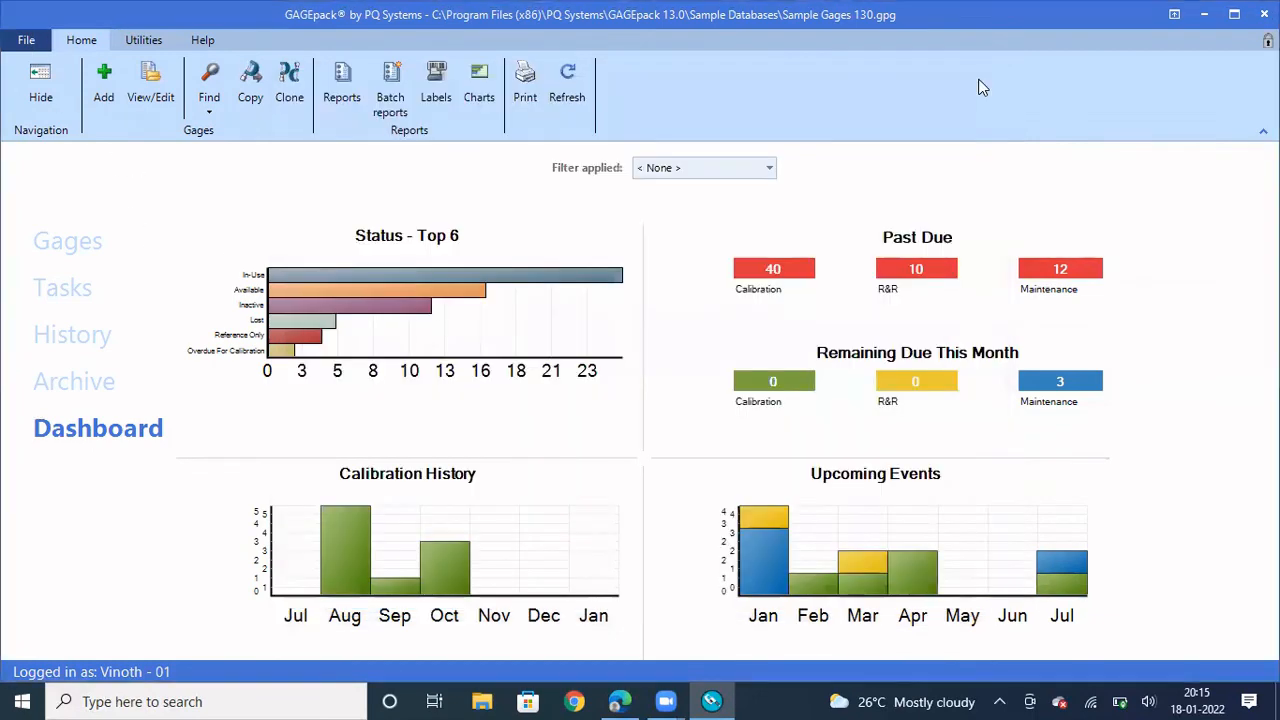
pyautogui.click(22, 40)
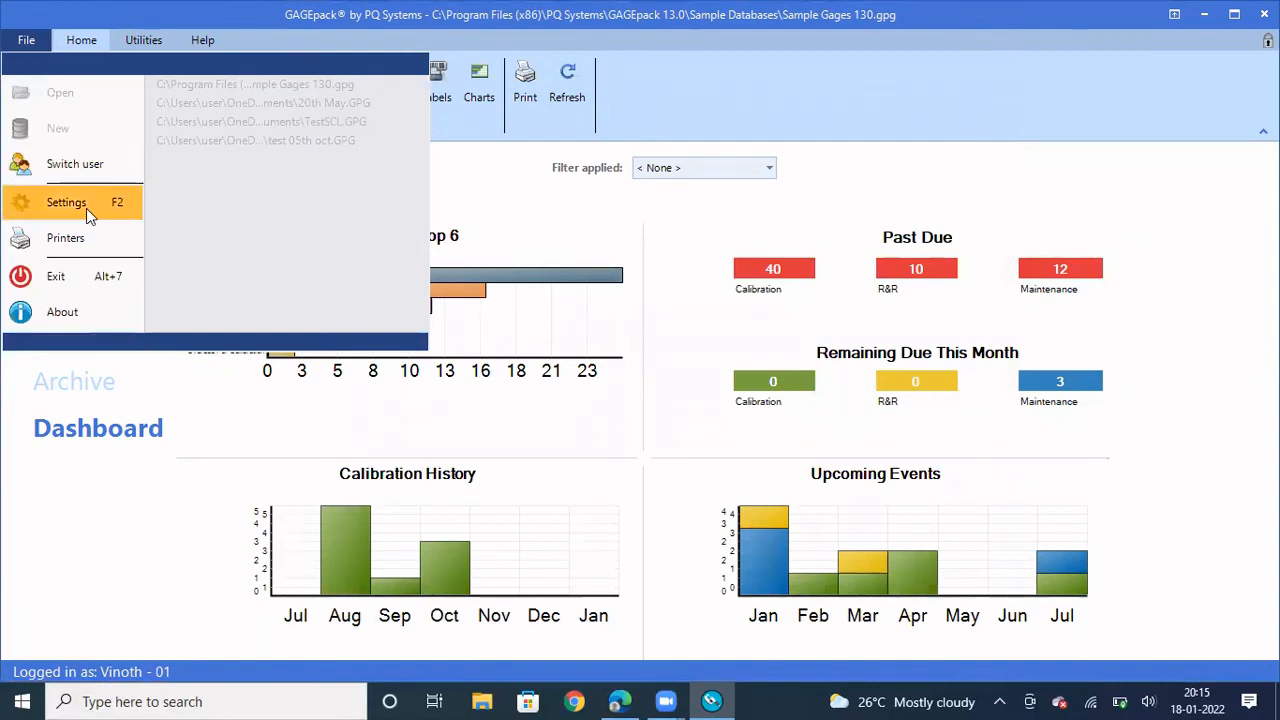
# Switch back to SUPERVISOR by entering its password in the Switch user dialog
pyautogui.click(77, 163)
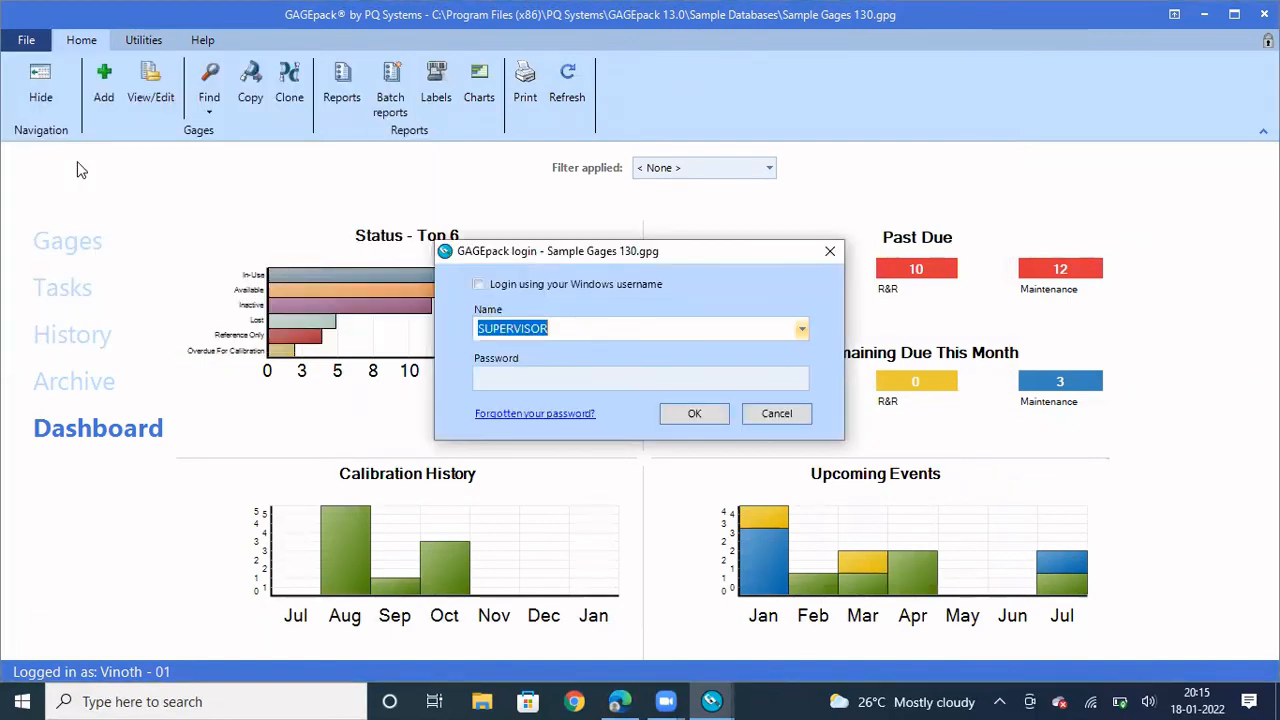
pyautogui.click(572, 382)
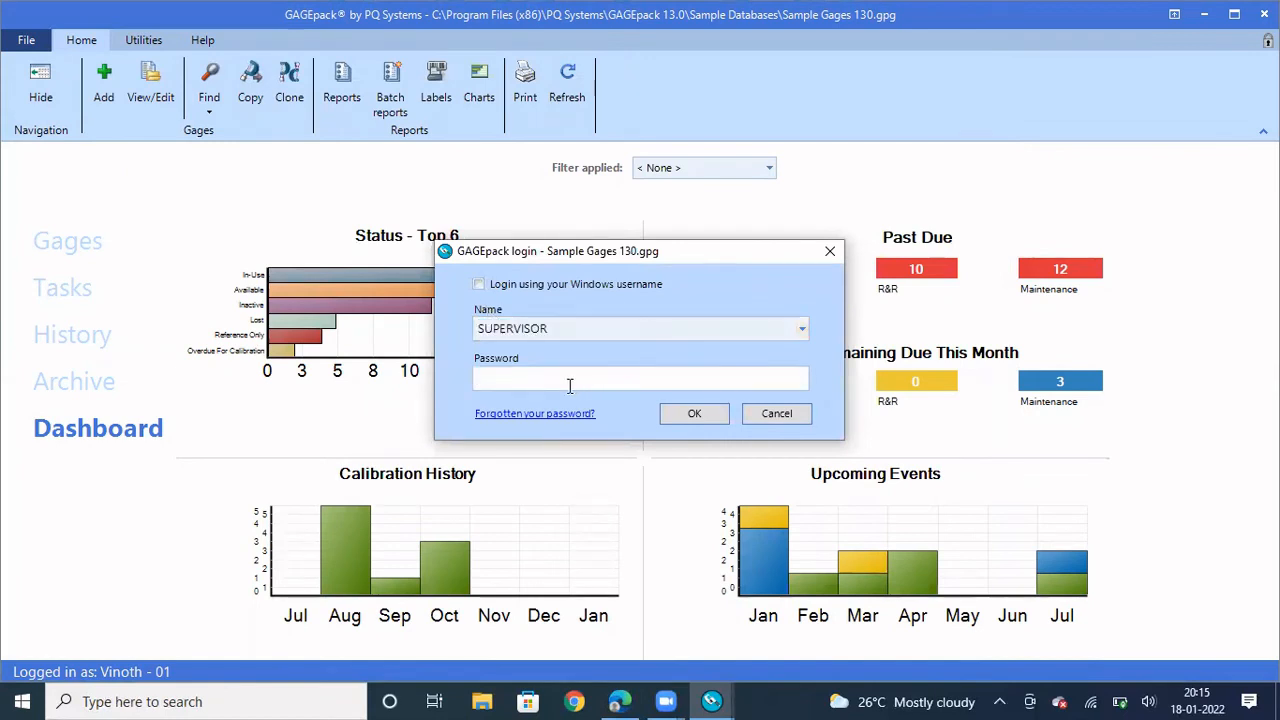
pyautogui.write('********')
pyautogui.click(674, 416)
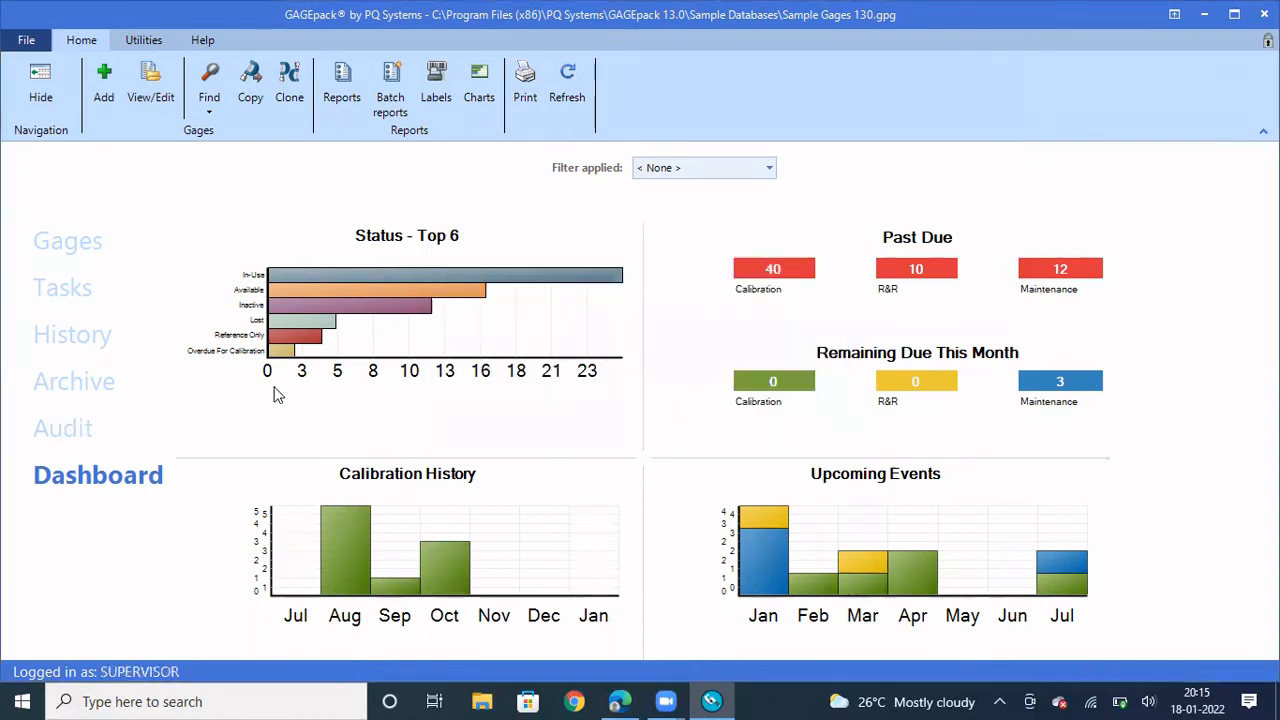
# Set Settings > Supervisor > Login options to 'No login required' and save and exit
pyautogui.click(29, 40)
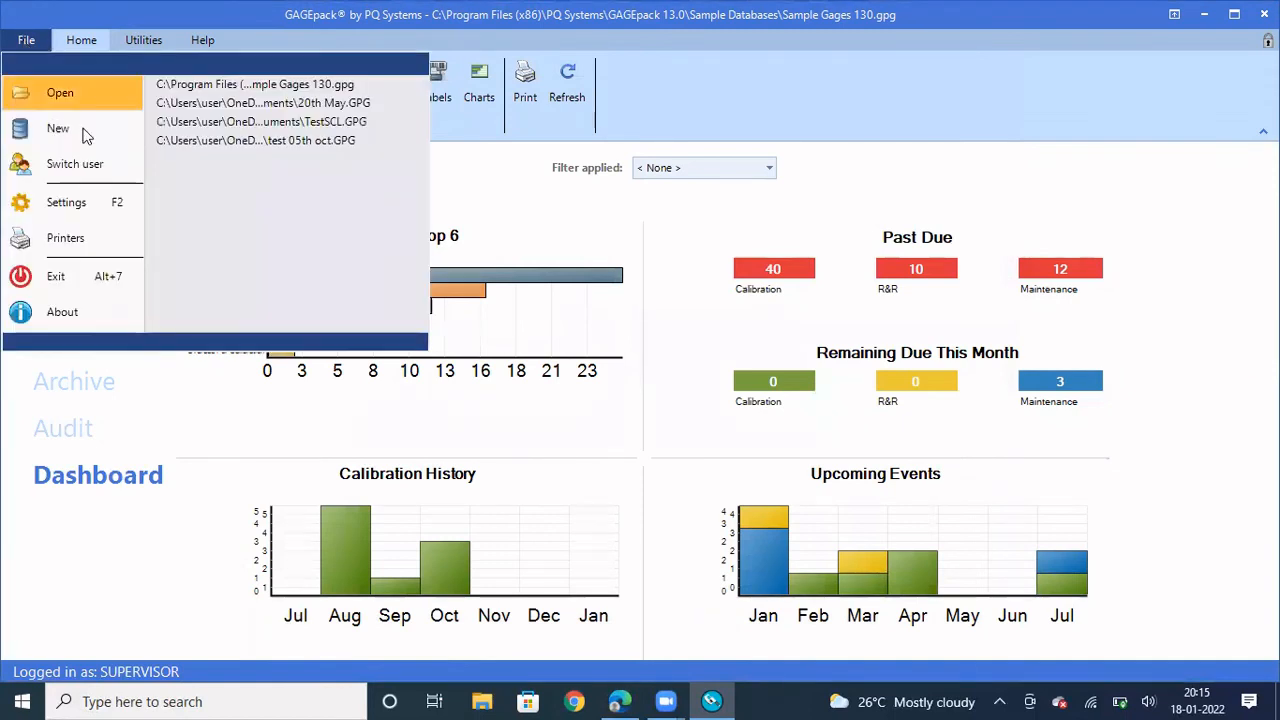
pyautogui.click(88, 204)
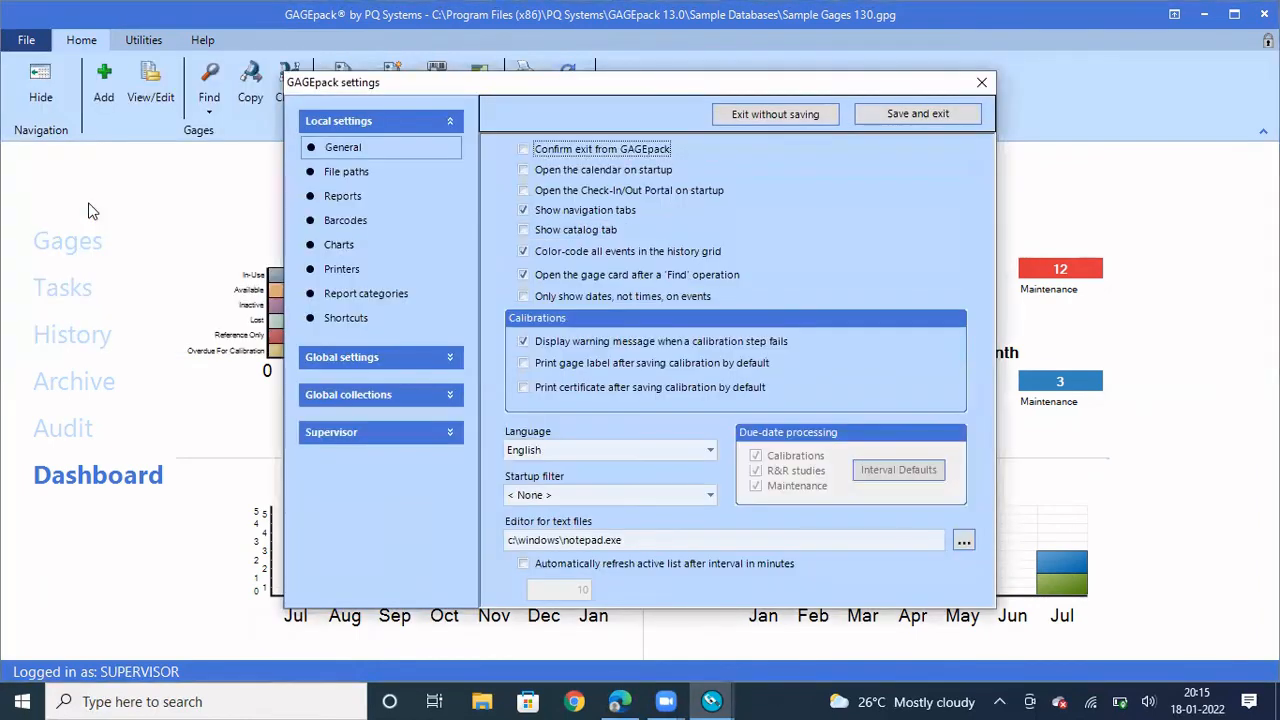
pyautogui.click(339, 434)
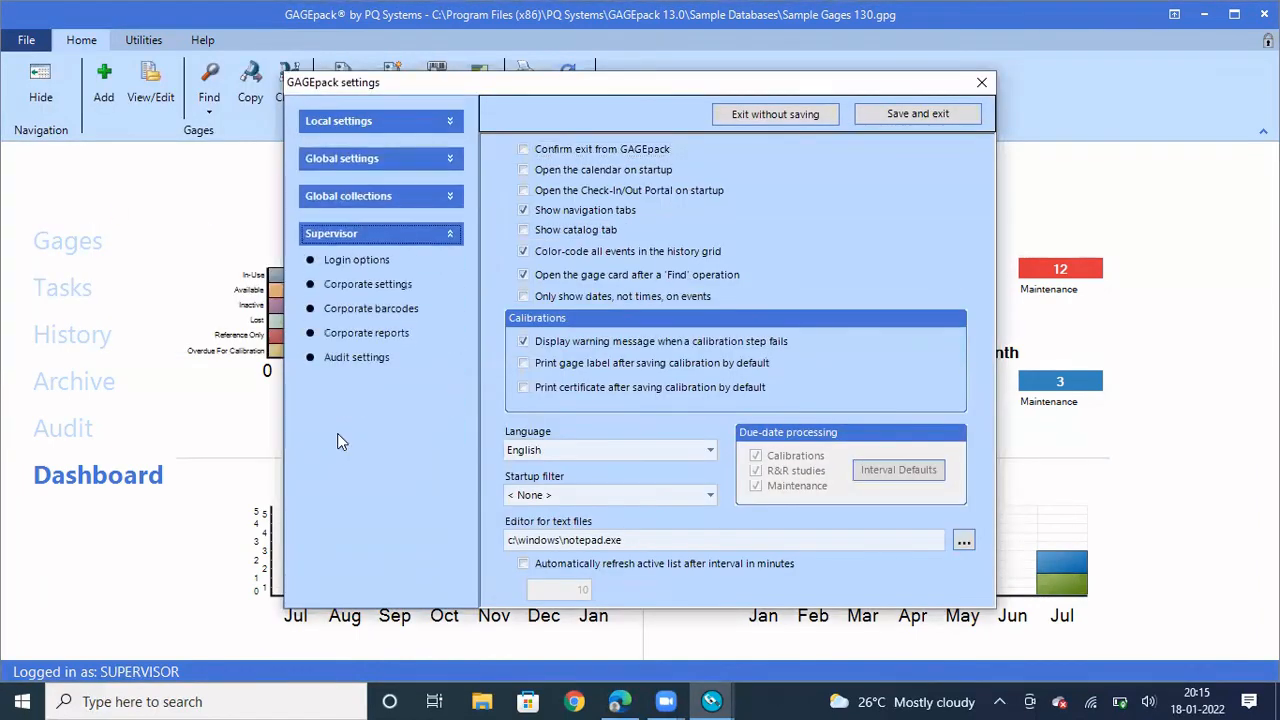
pyautogui.click(349, 263)
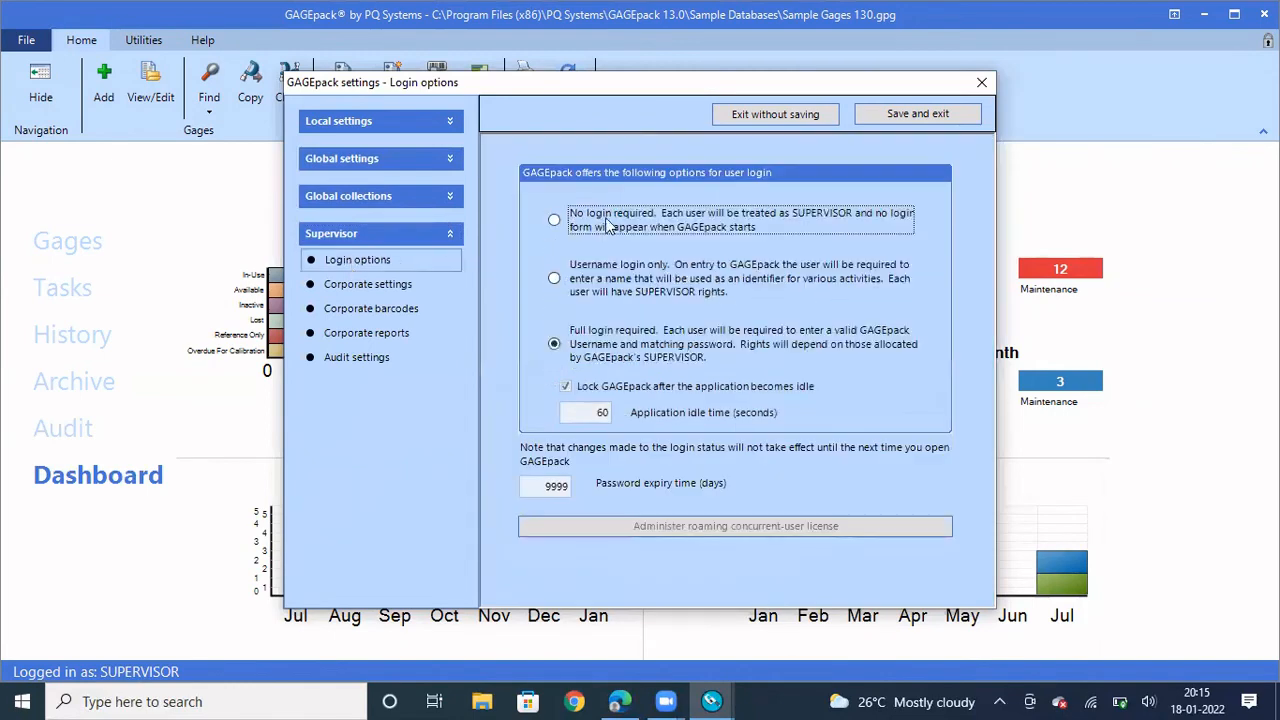
pyautogui.click(558, 222)
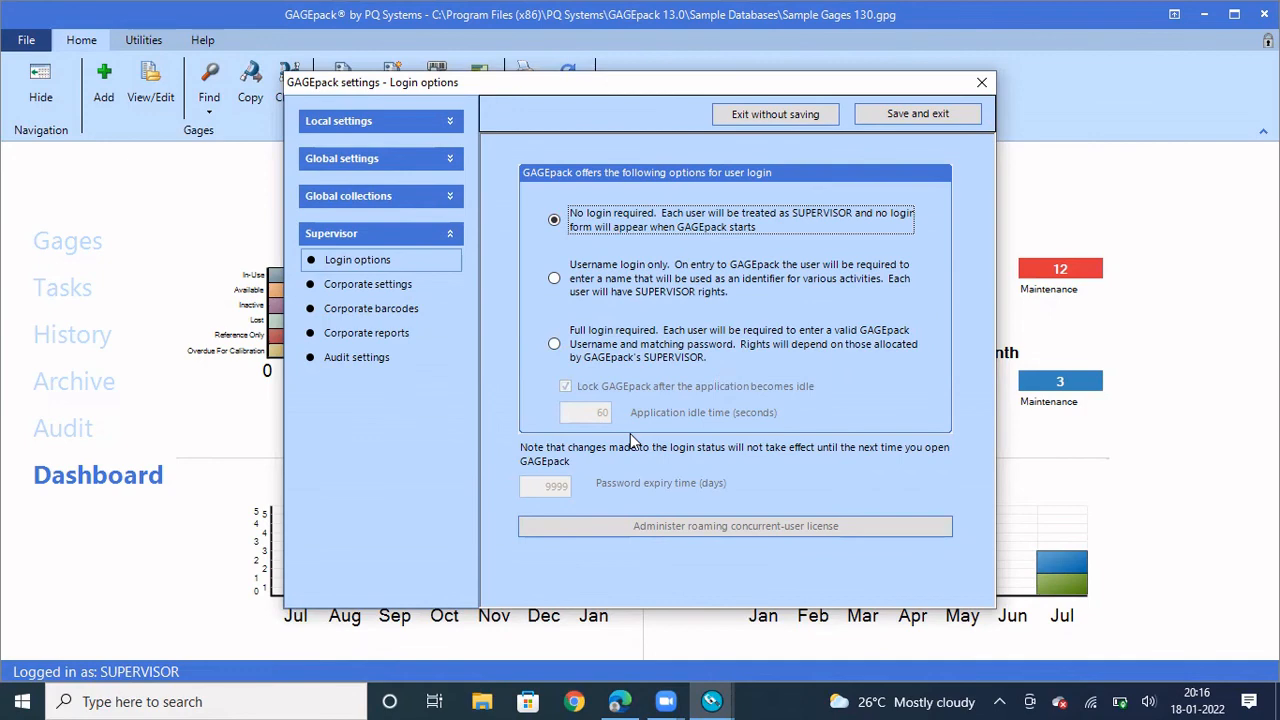
pyautogui.click(928, 113)
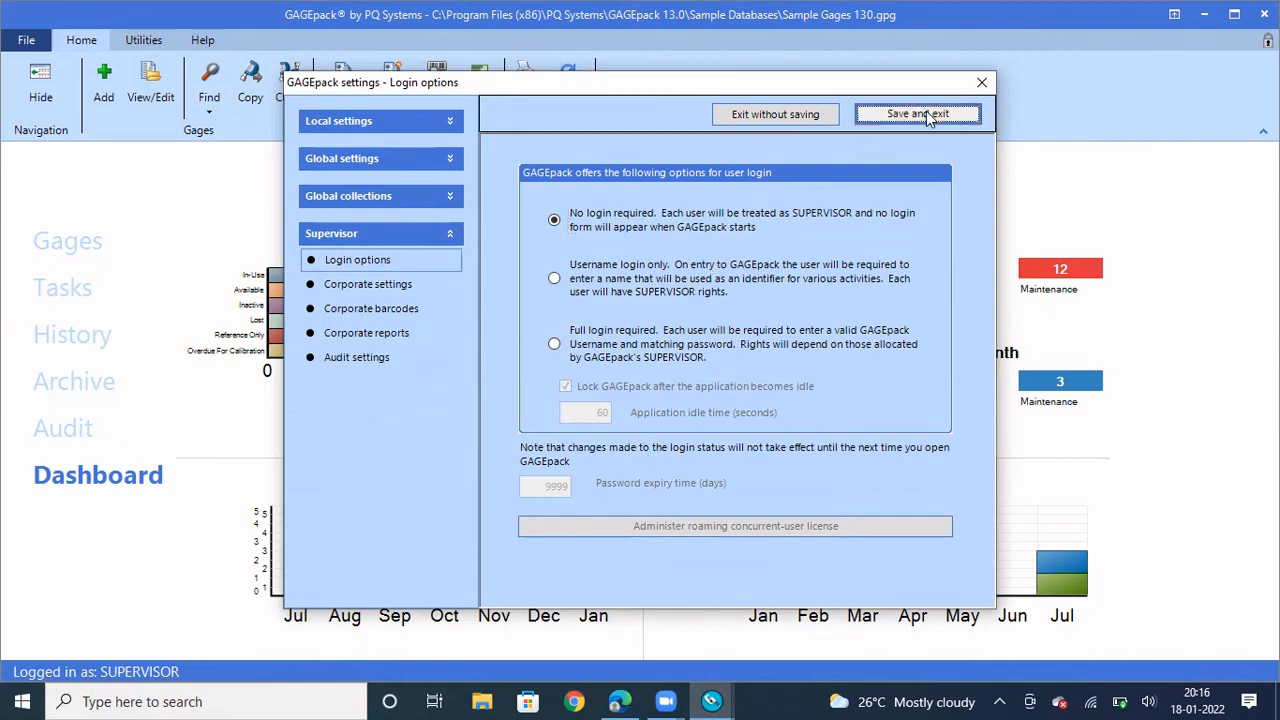
# Set Settings > Supervisor > Login options to 'Username login only' and save and exit
pyautogui.click(17, 46)
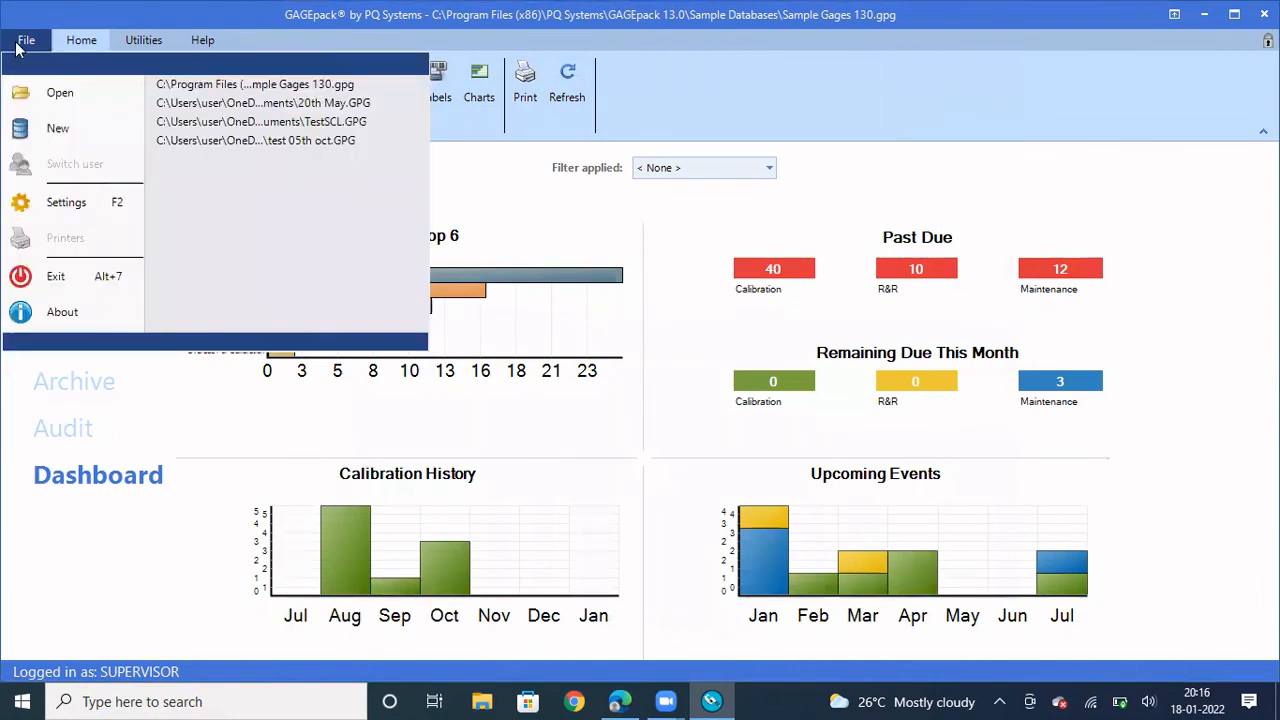
pyautogui.click(64, 201)
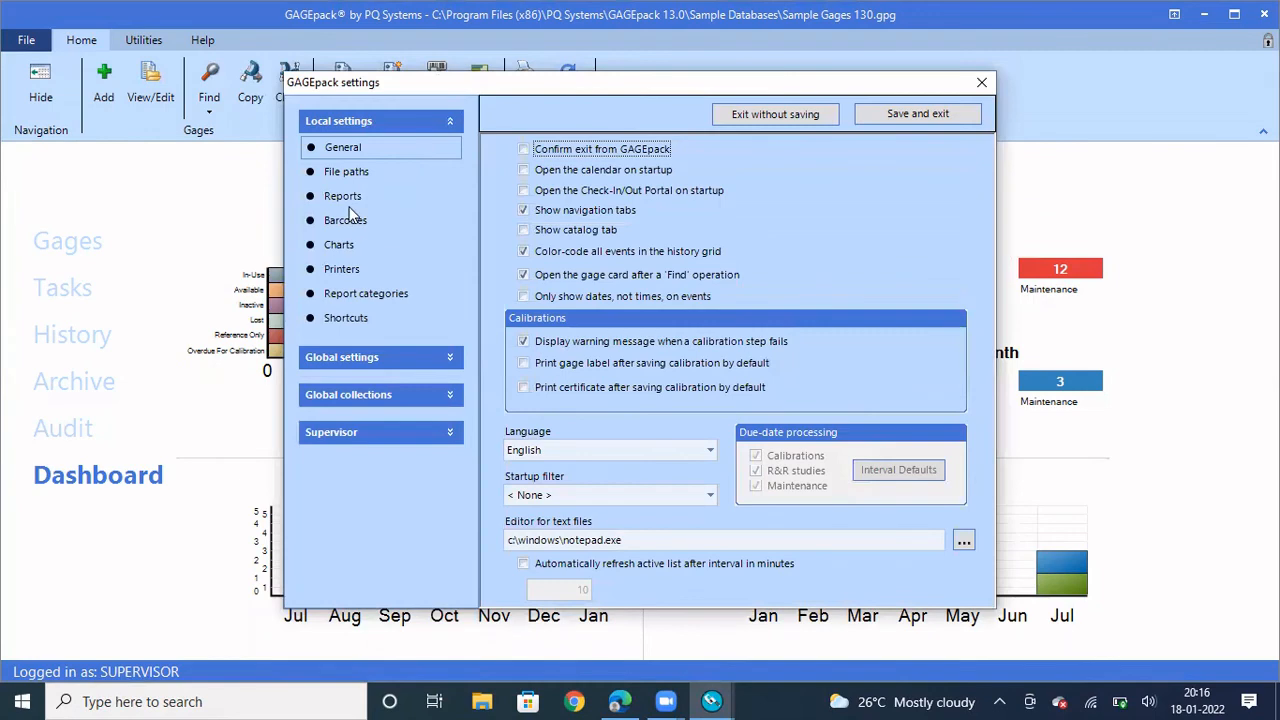
pyautogui.click(405, 433)
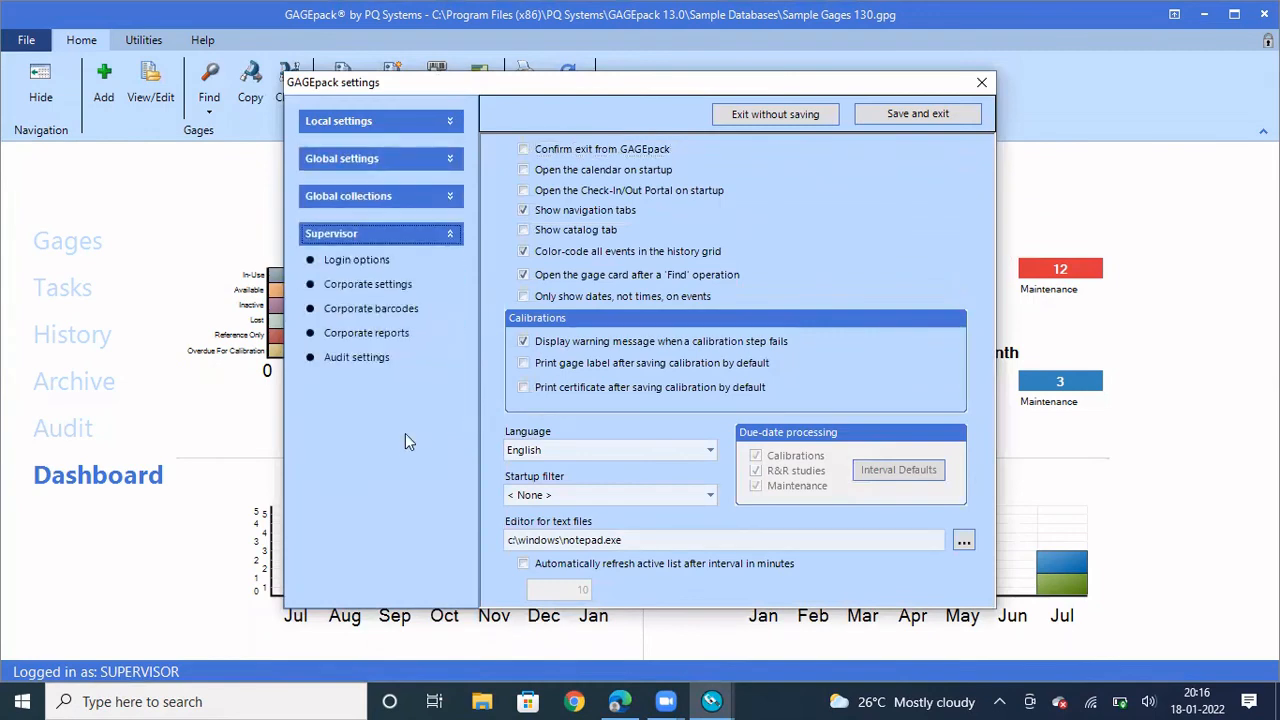
pyautogui.click(355, 261)
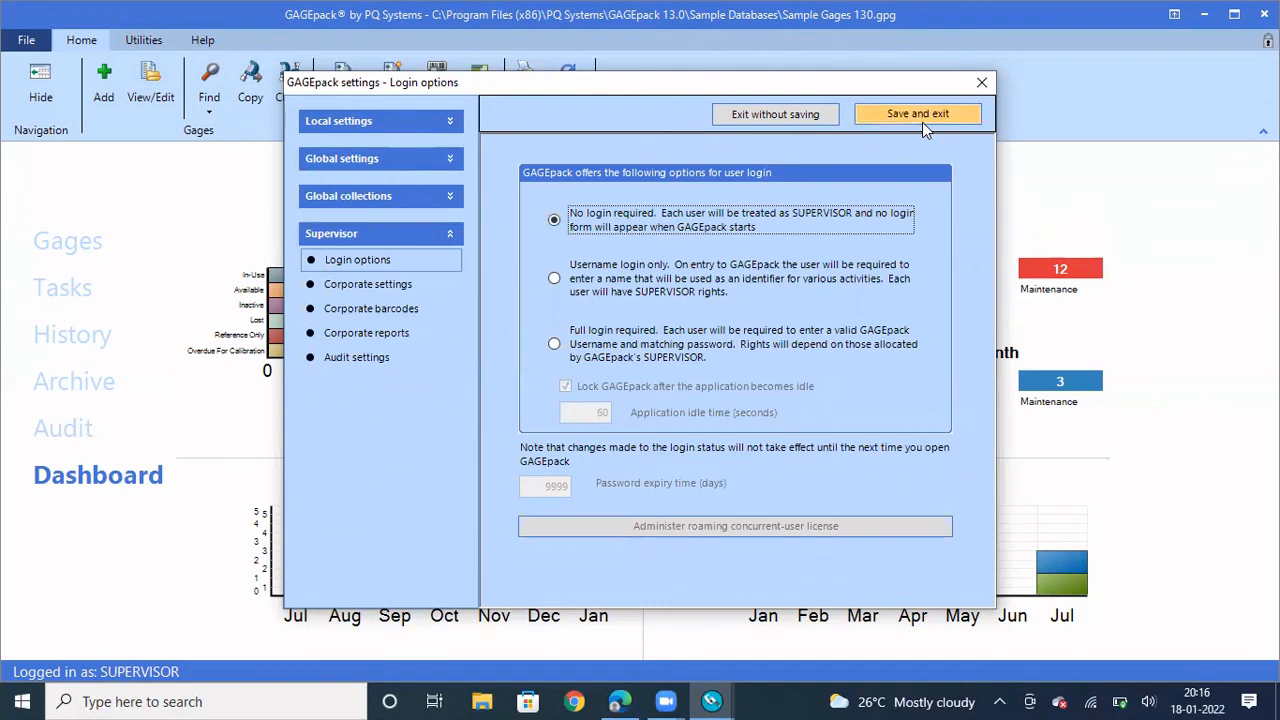
pyautogui.click(555, 279)
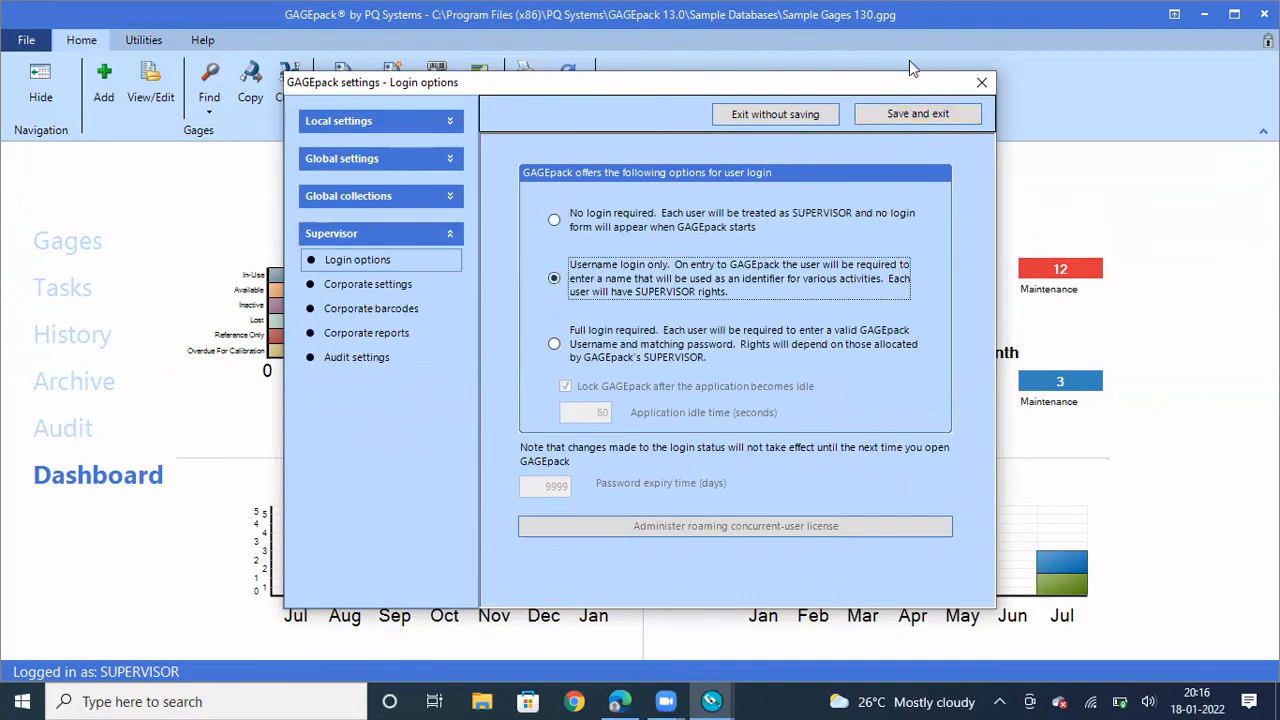
pyautogui.click(905, 116)
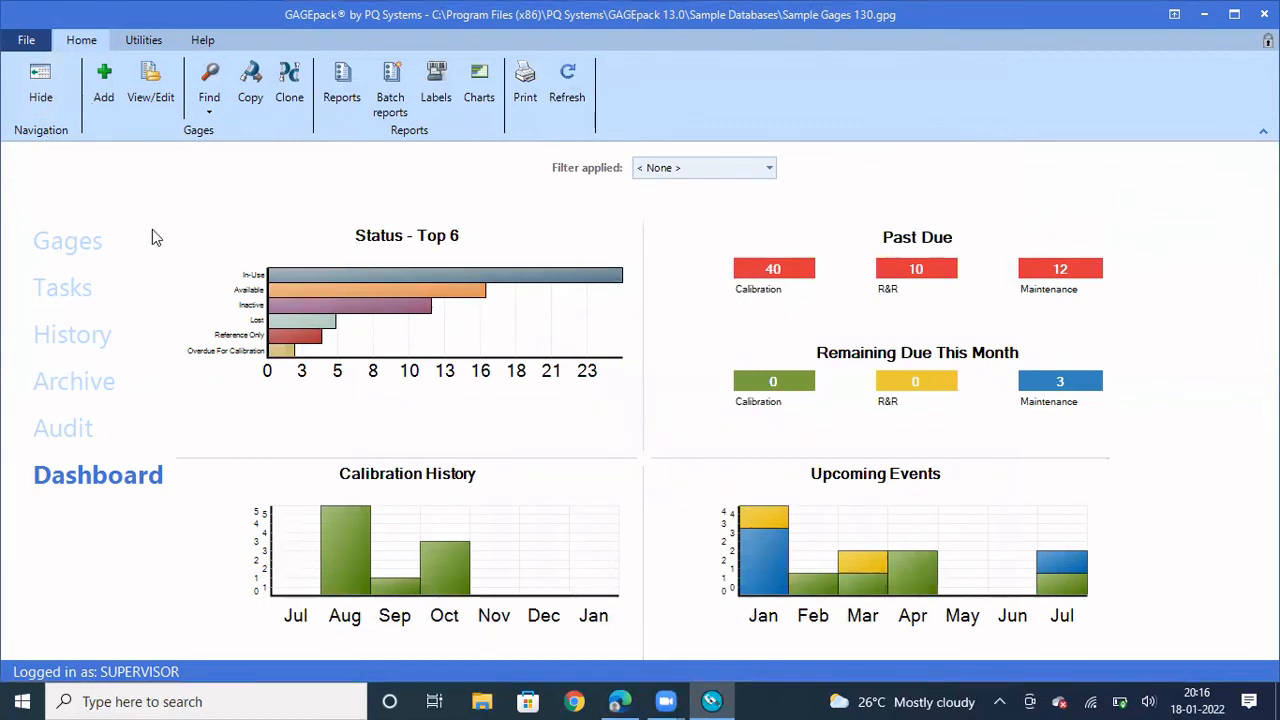
# Switch from the dashboard to the Gages list showing all 50 gages
pyautogui.click(68, 243)
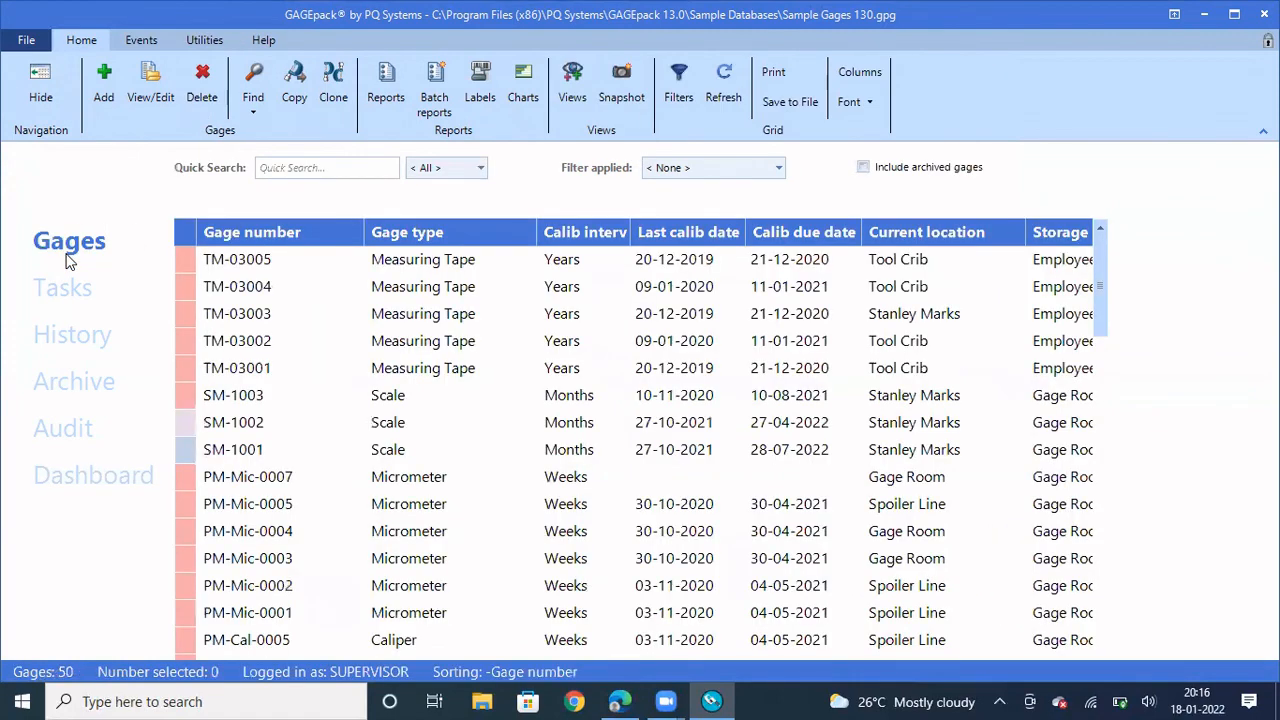